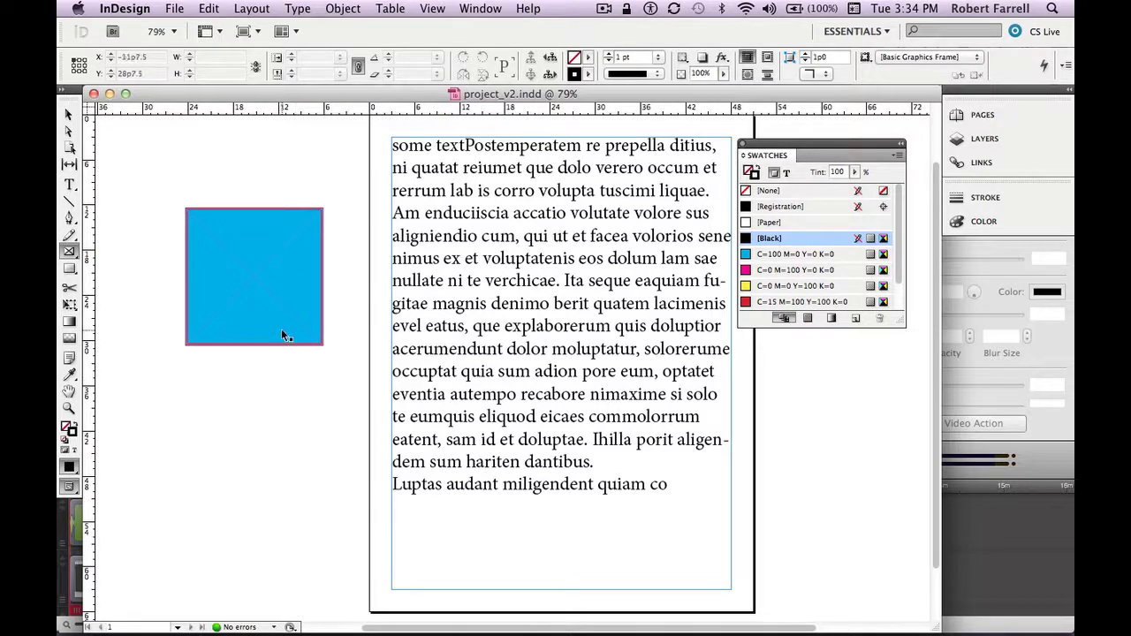
Move the blue square up to about X -25p4.5, Y 5p10.5, and draw an empty graphic frame about 20p6 by 19p7.5 below it.
click(283, 334)
drag(282, 329, 275, 280)
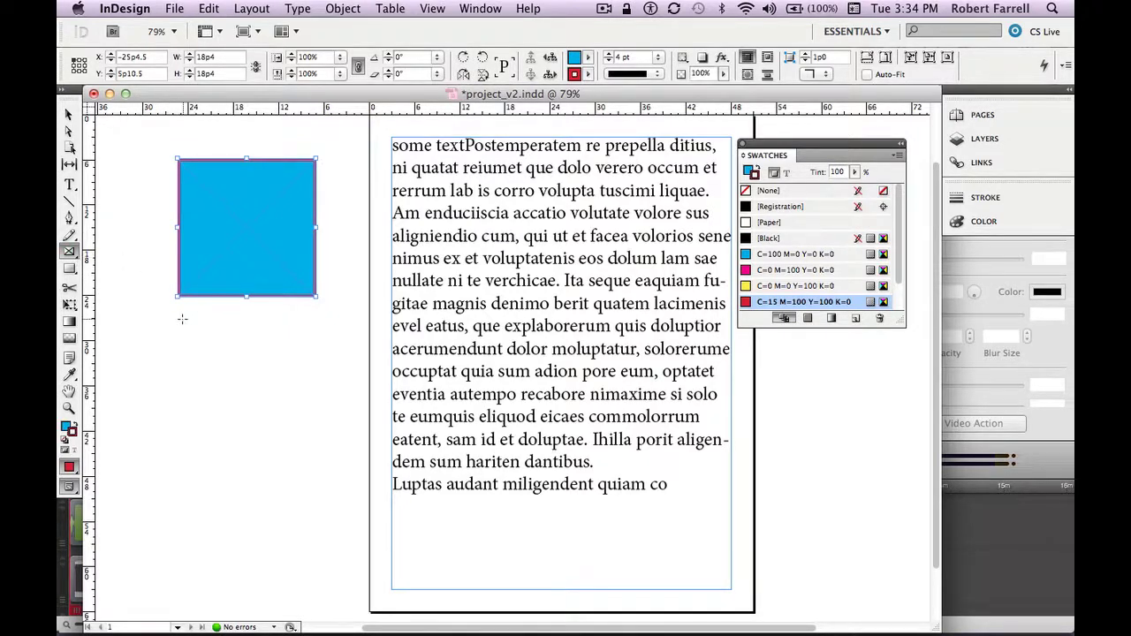
drag(181, 319, 337, 466)
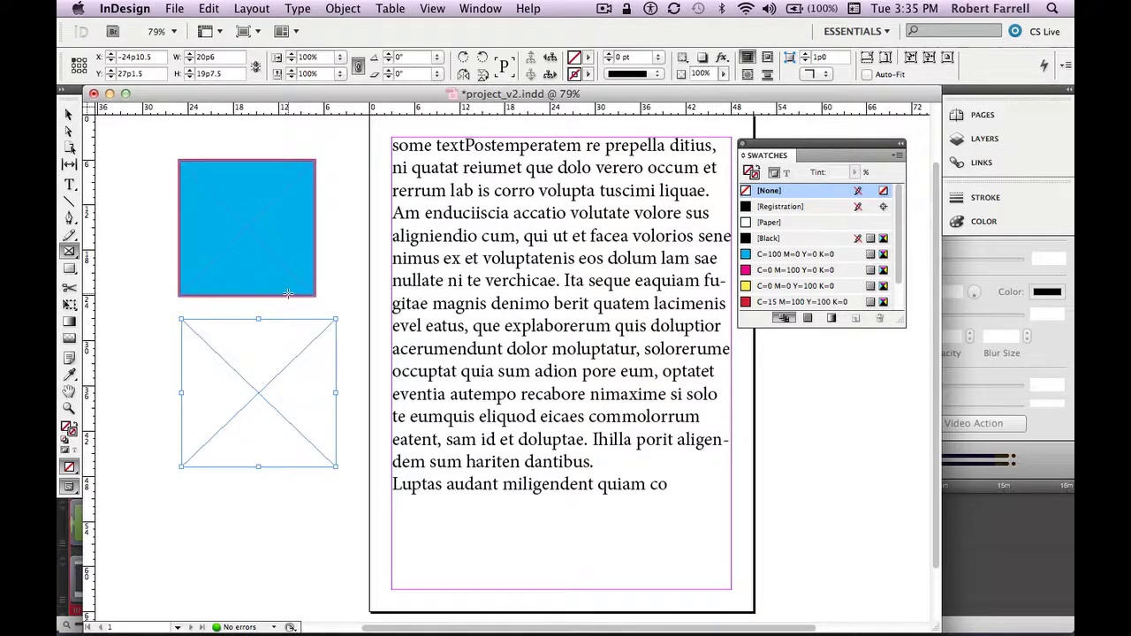
Convert the empty graphic frame's content type to Text and enter "nsdnsd sdnsd sdnsd sdnsd n" in it.
click(344, 8)
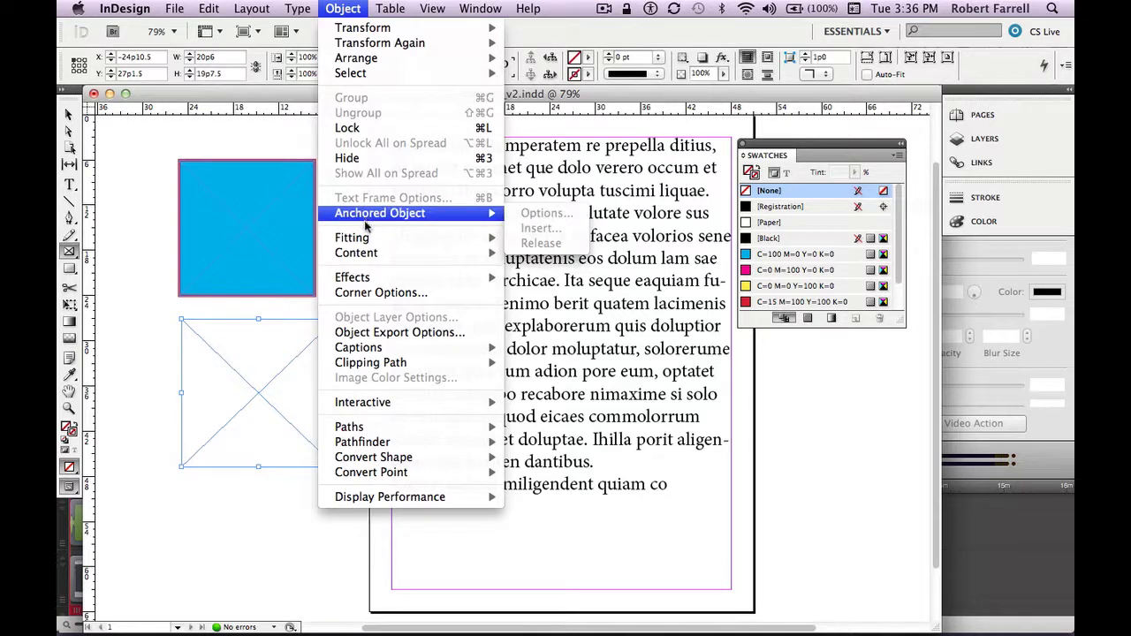
mouse_move(367, 256)
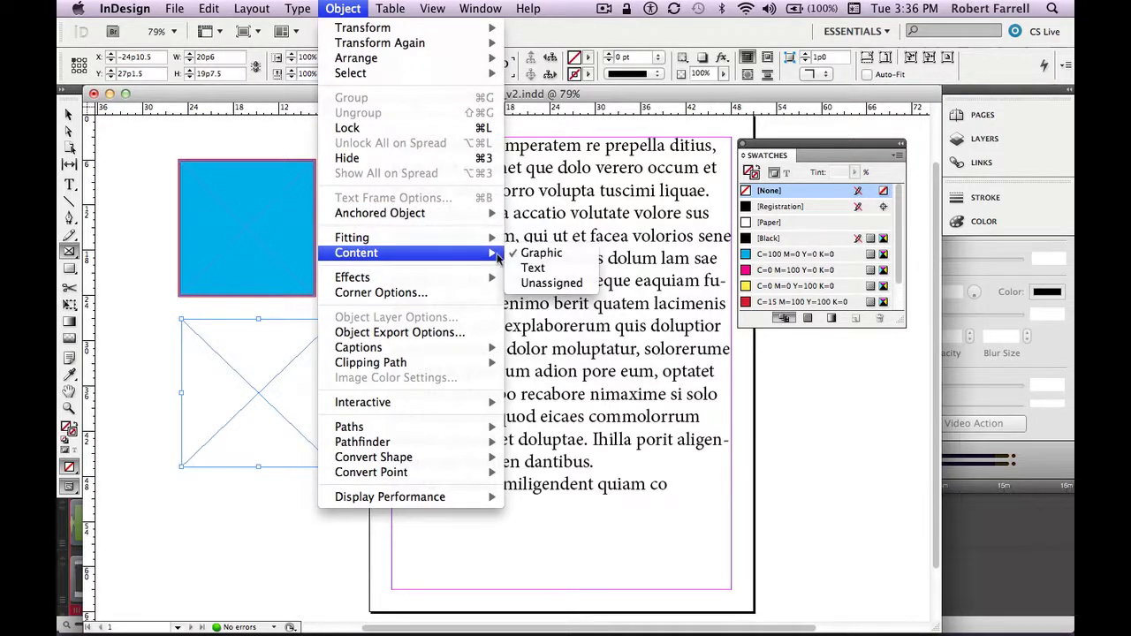
click(533, 270)
key(t)
click(277, 362)
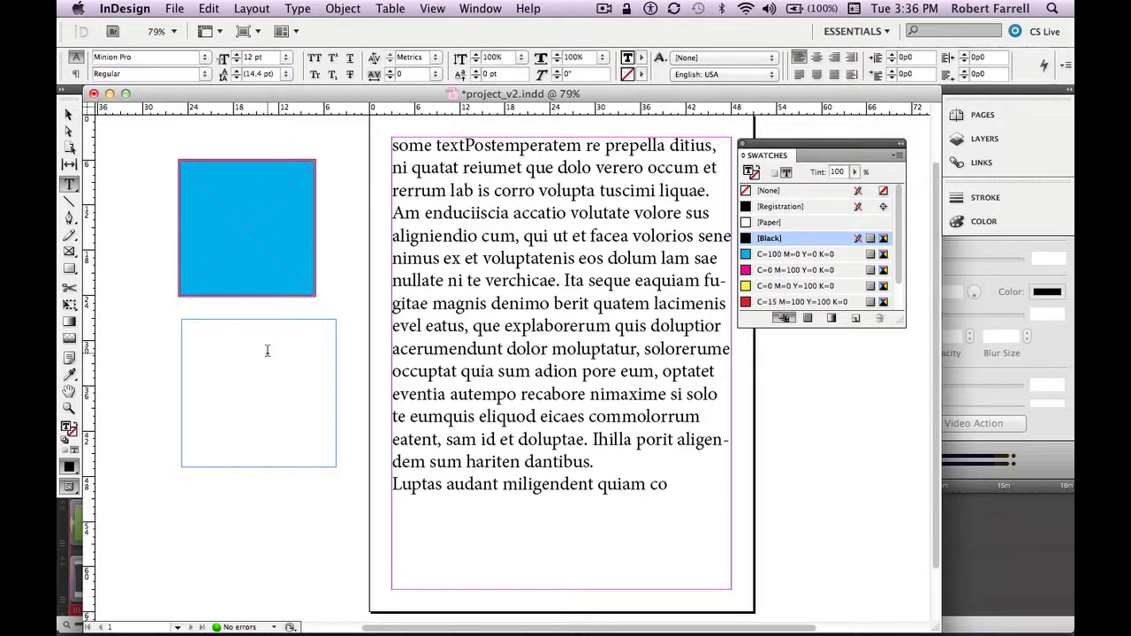
text(nsdnsd sdnsd sdnsd sdnsd n)
click(343, 9)
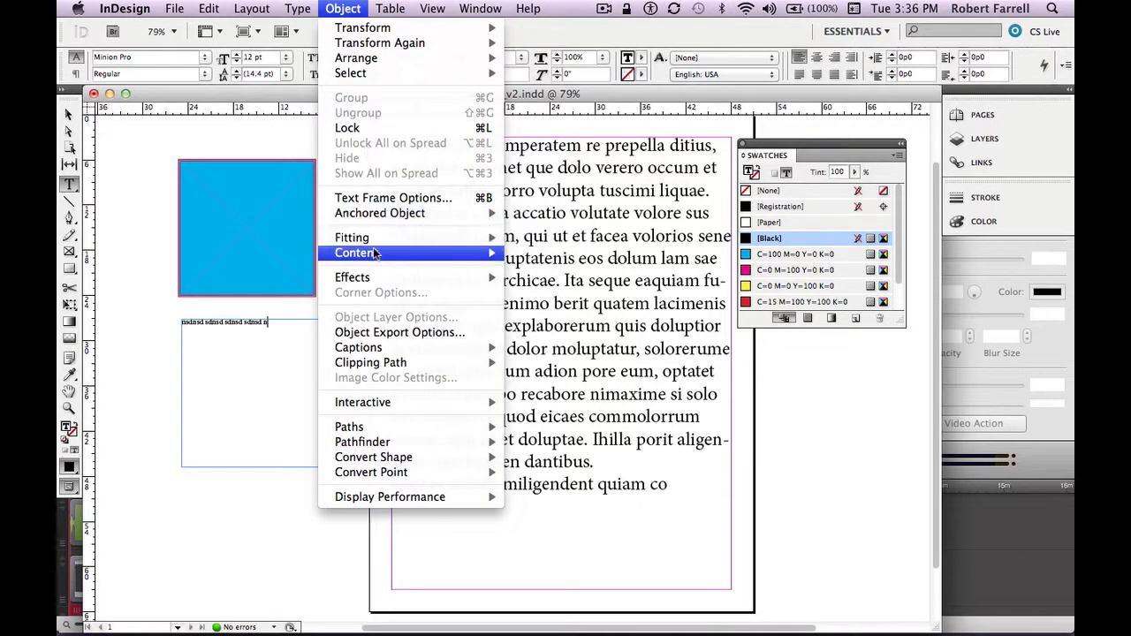
mouse_move(375, 253)
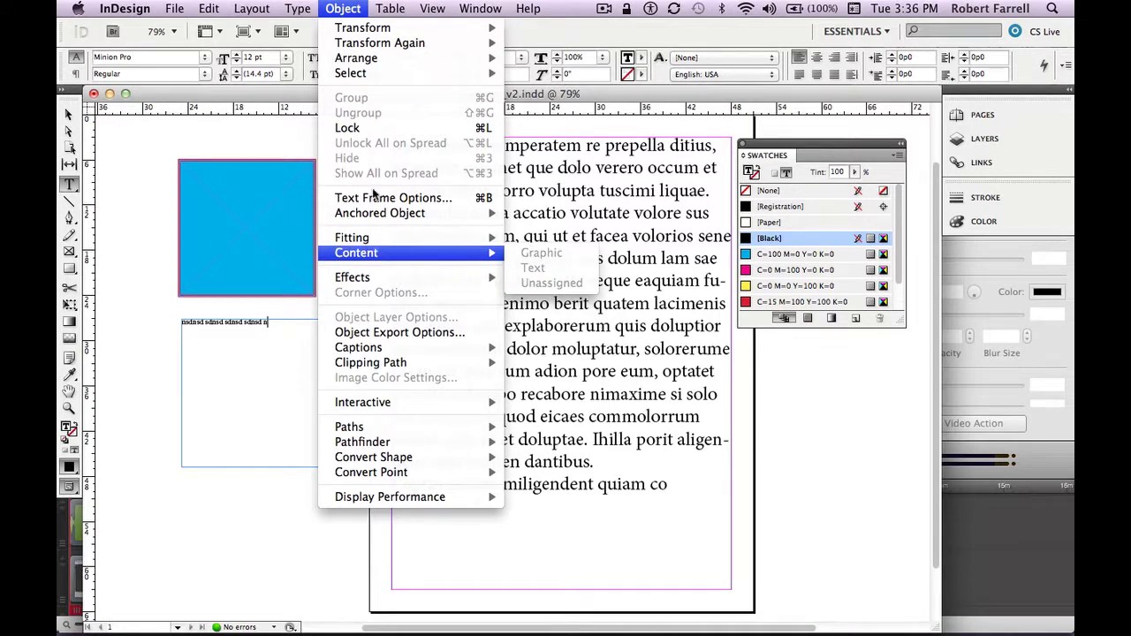
click(343, 9)
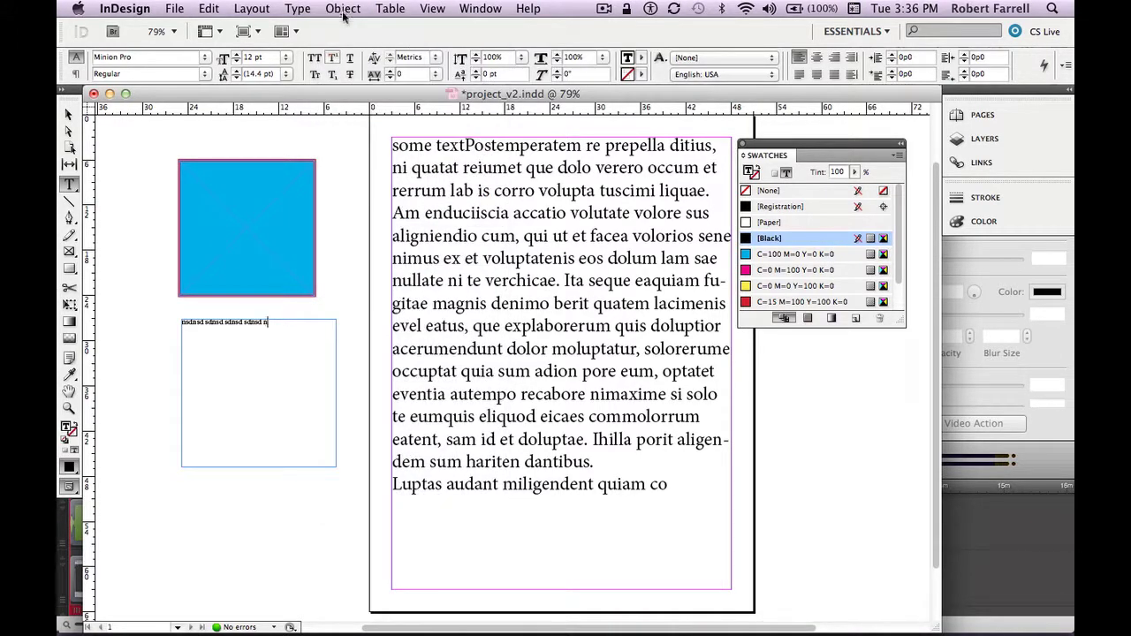
Undo the typing, the frame's conversion to text and the creation of the frame below the blue square.
click(208, 8)
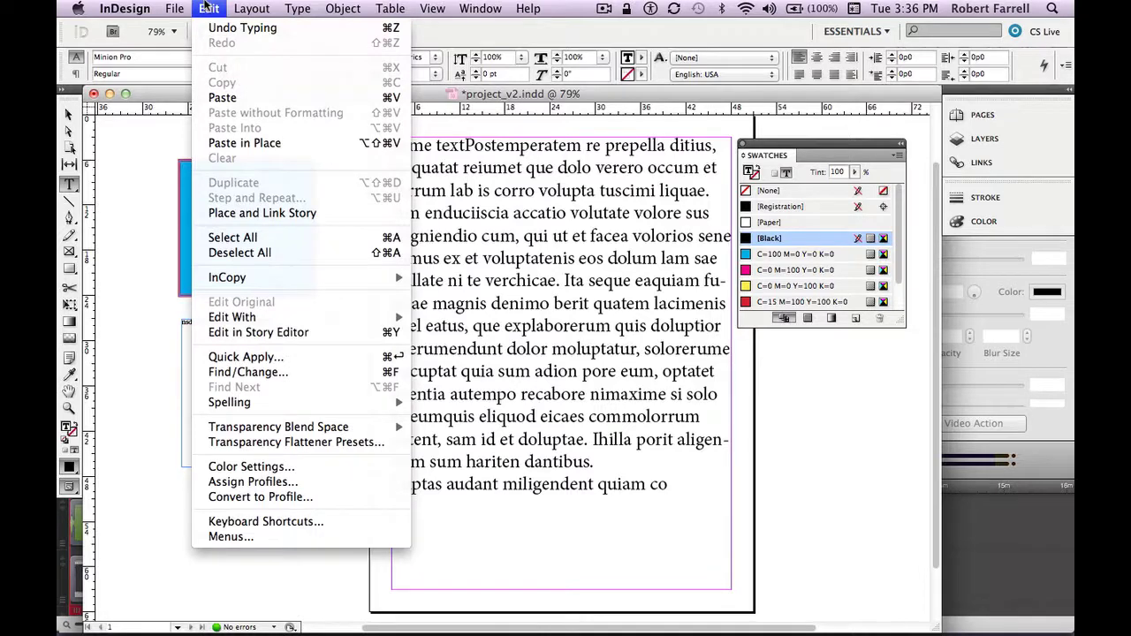
click(216, 27)
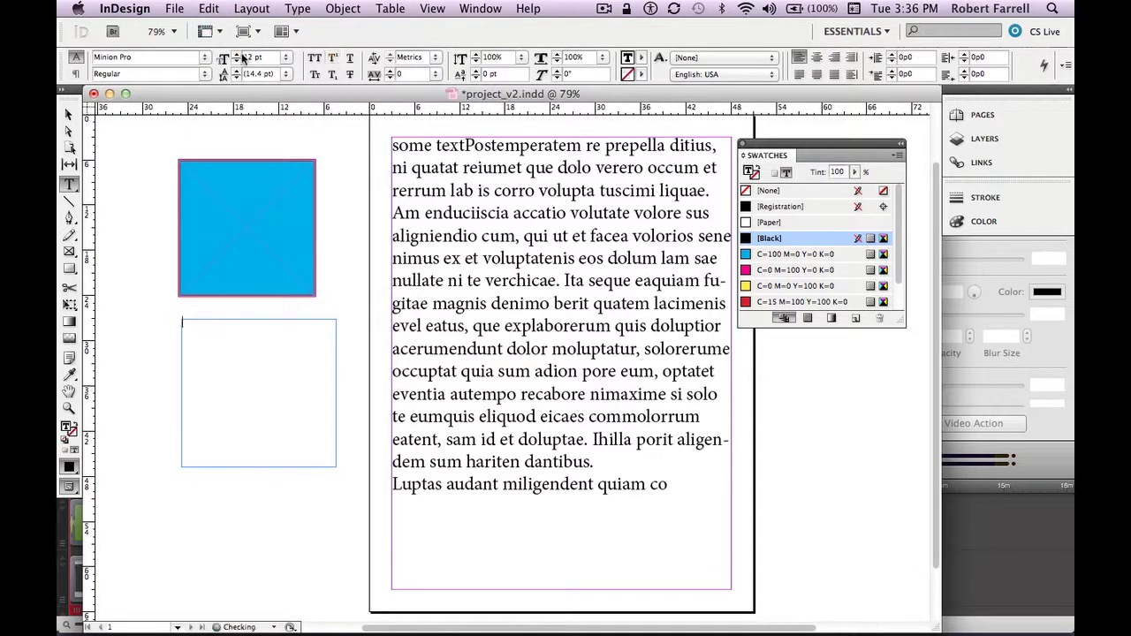
key(super+z)
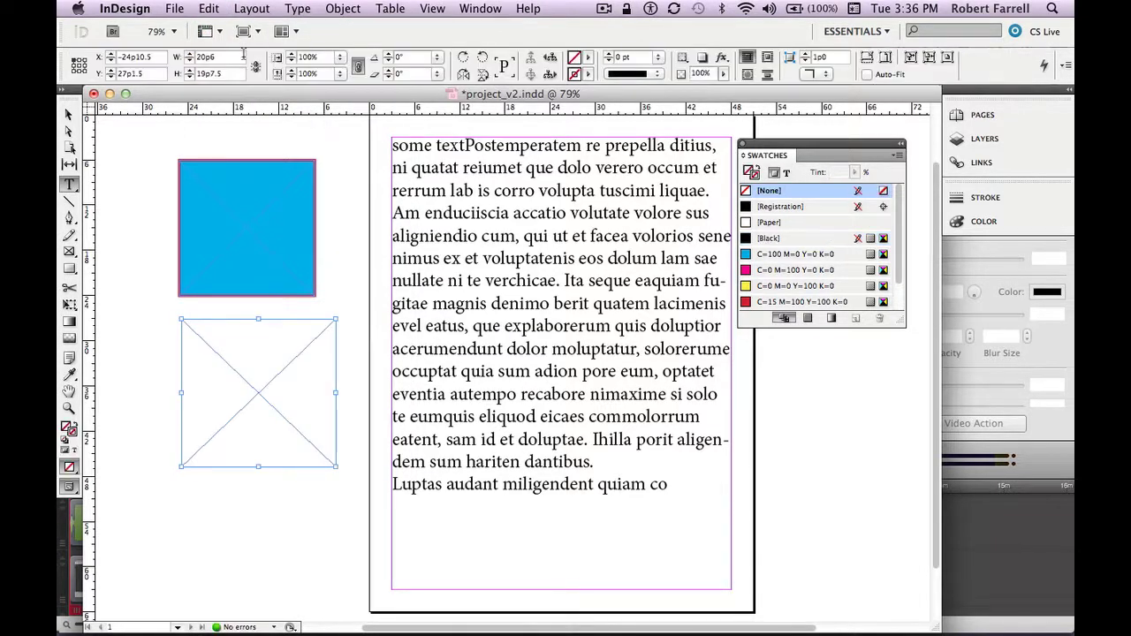
key(super+z)
click(220, 8)
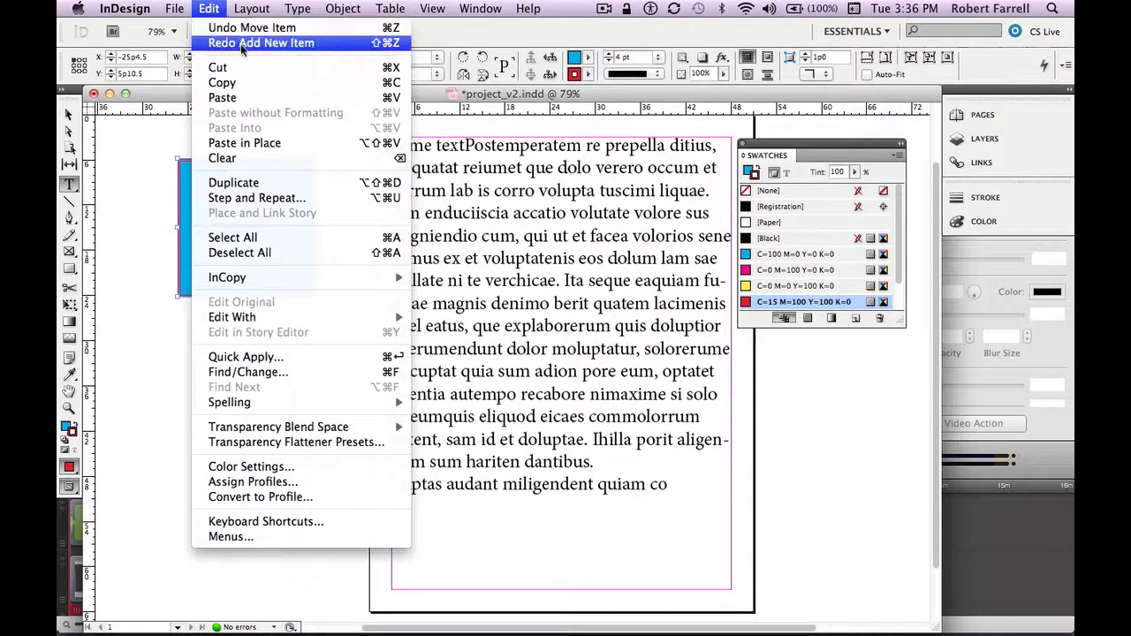
click(210, 8)
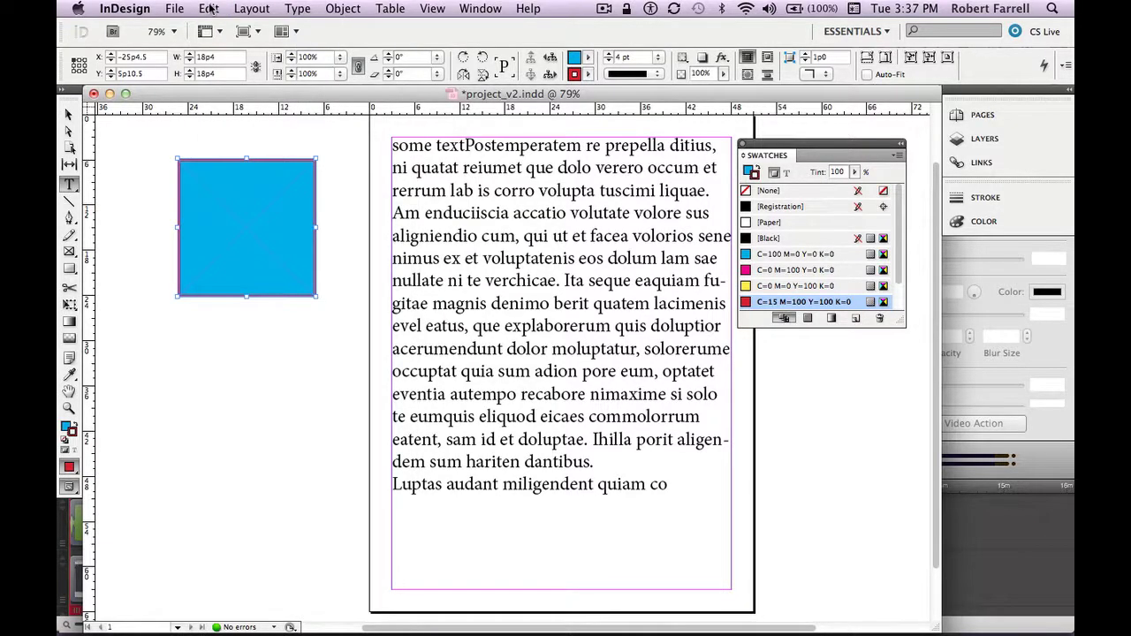
Undo the blue square's move, its stroke weight change and its stroke and fill swatch changes.
key(super+z)
key(super+z)
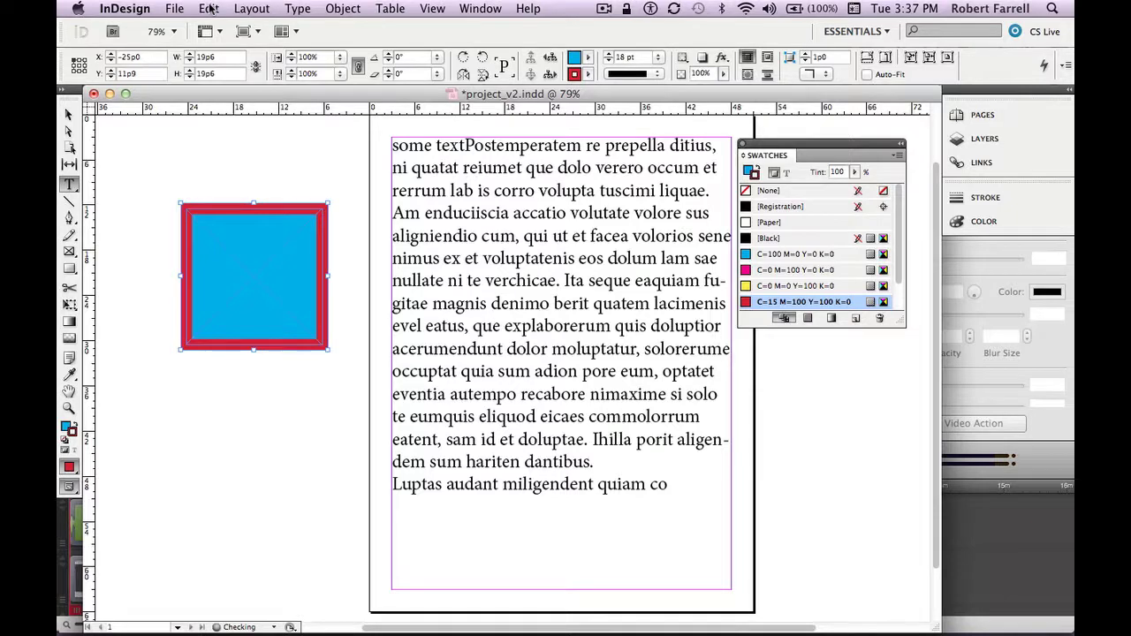
key(super+z)
key(super+z)
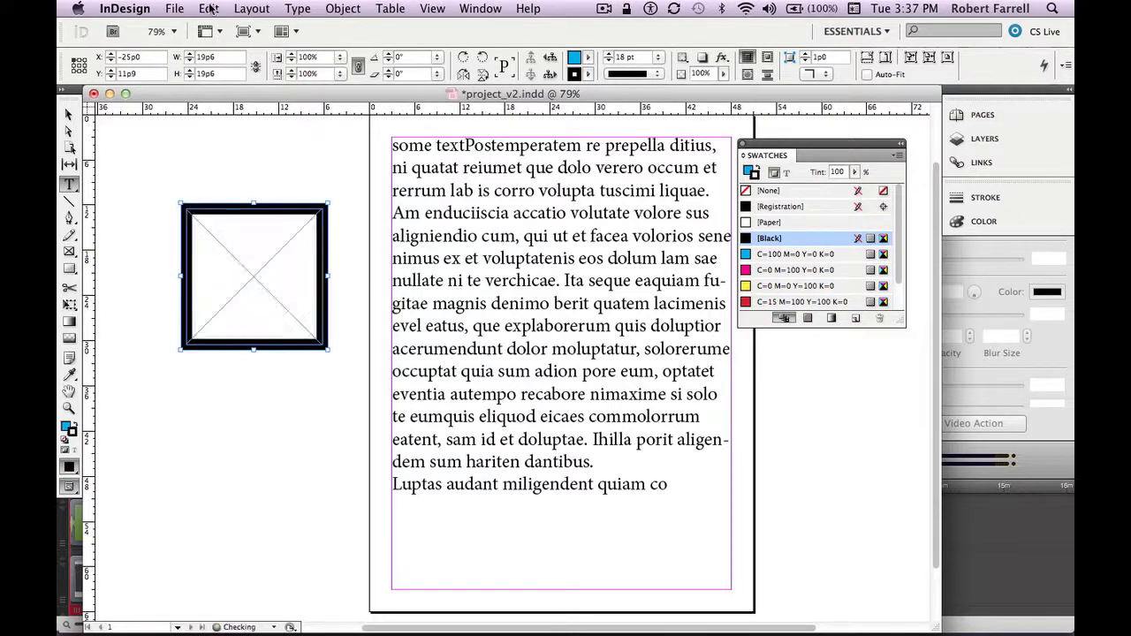
Redo the square's swatch, stroke weight and position changes and the creation of the empty graphic frame.
click(211, 8)
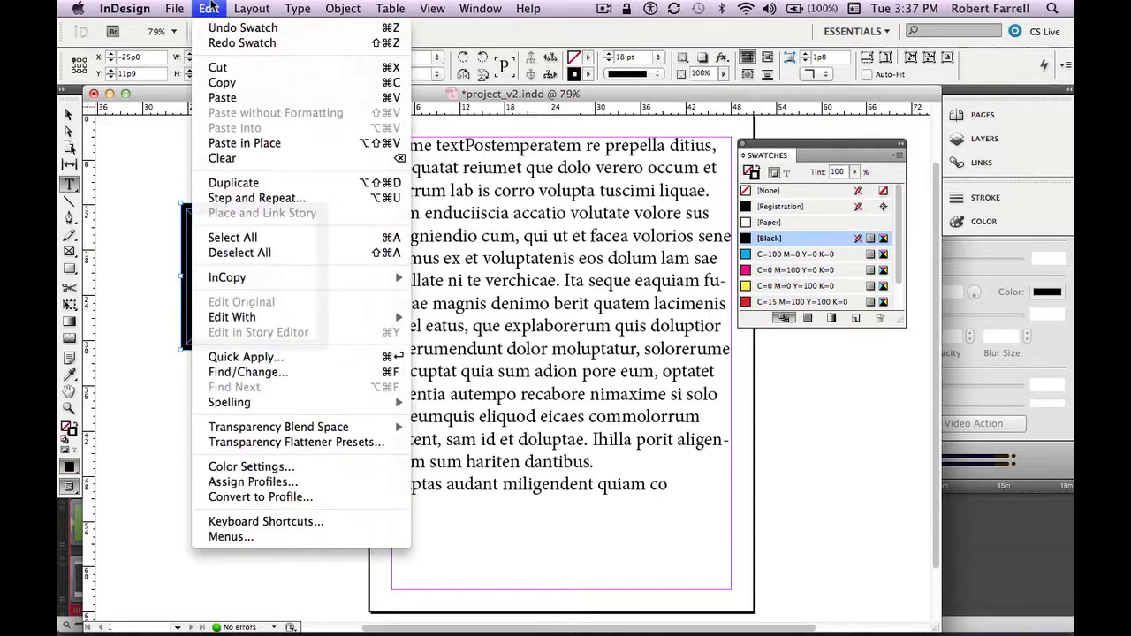
click(228, 43)
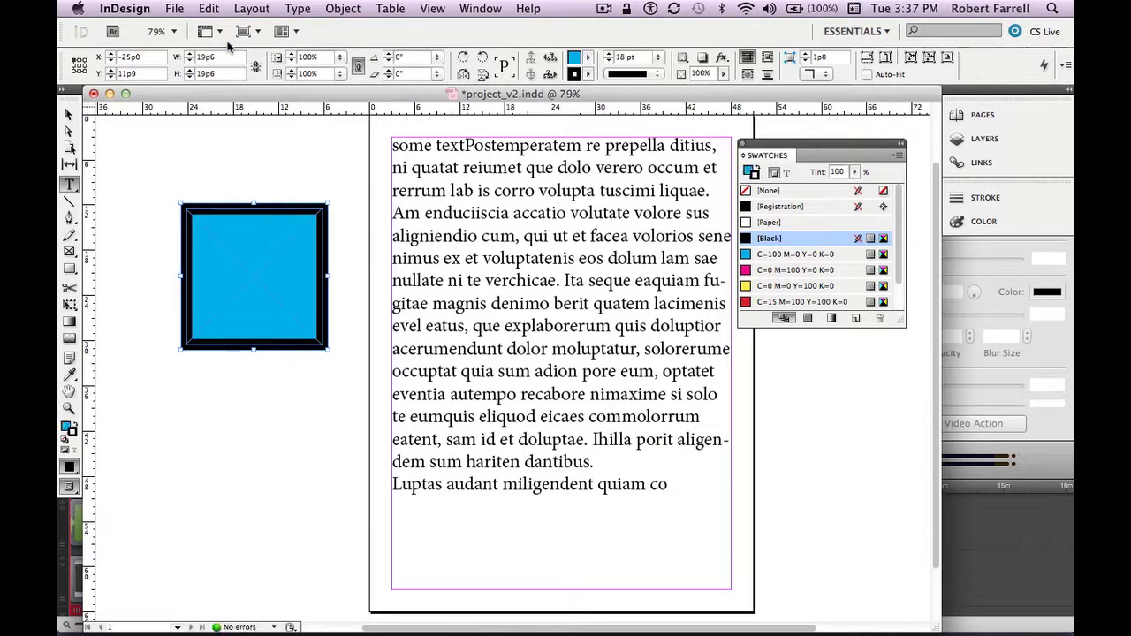
key(super+shift+z)
key(super+z)
key(super+z)
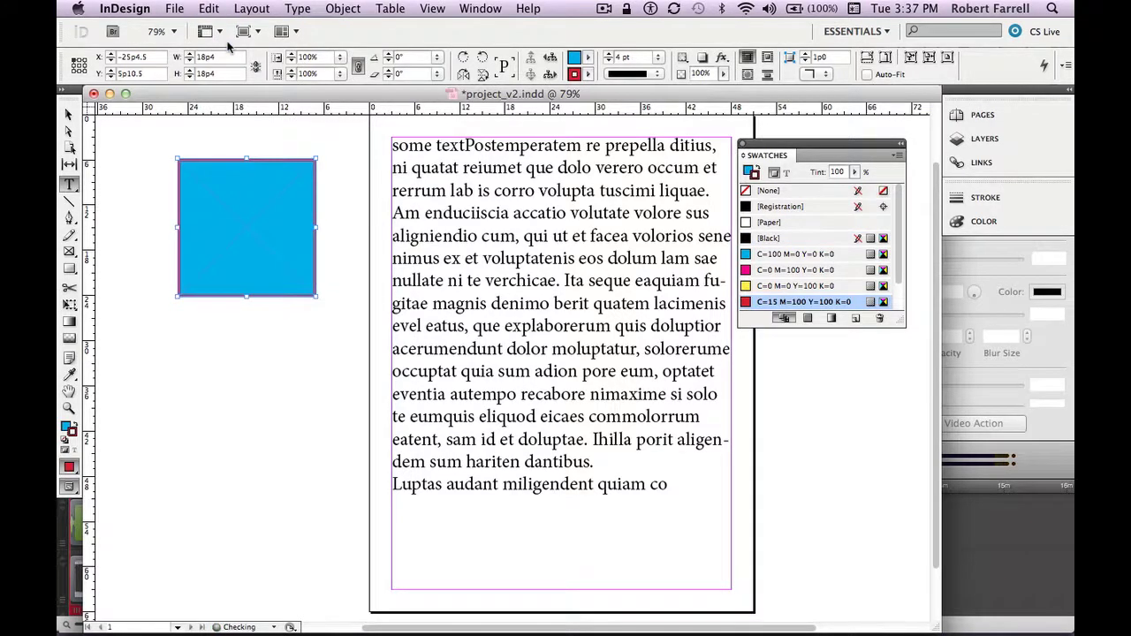
key(super+z)
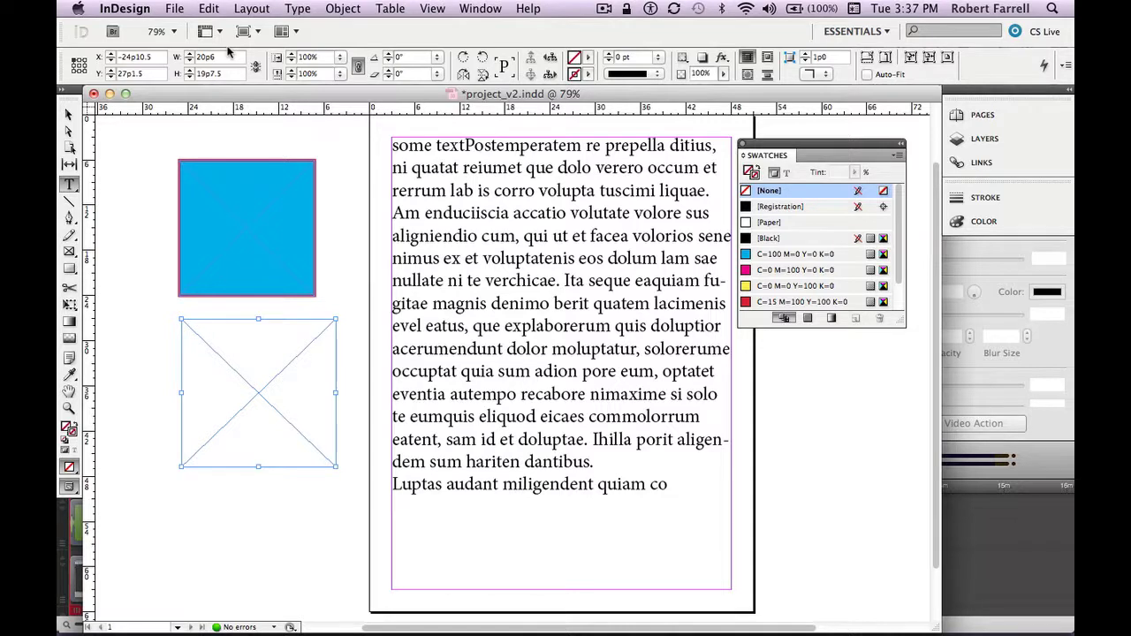
Delete the blue square twice, undoing the deletion each time.
click(236, 212)
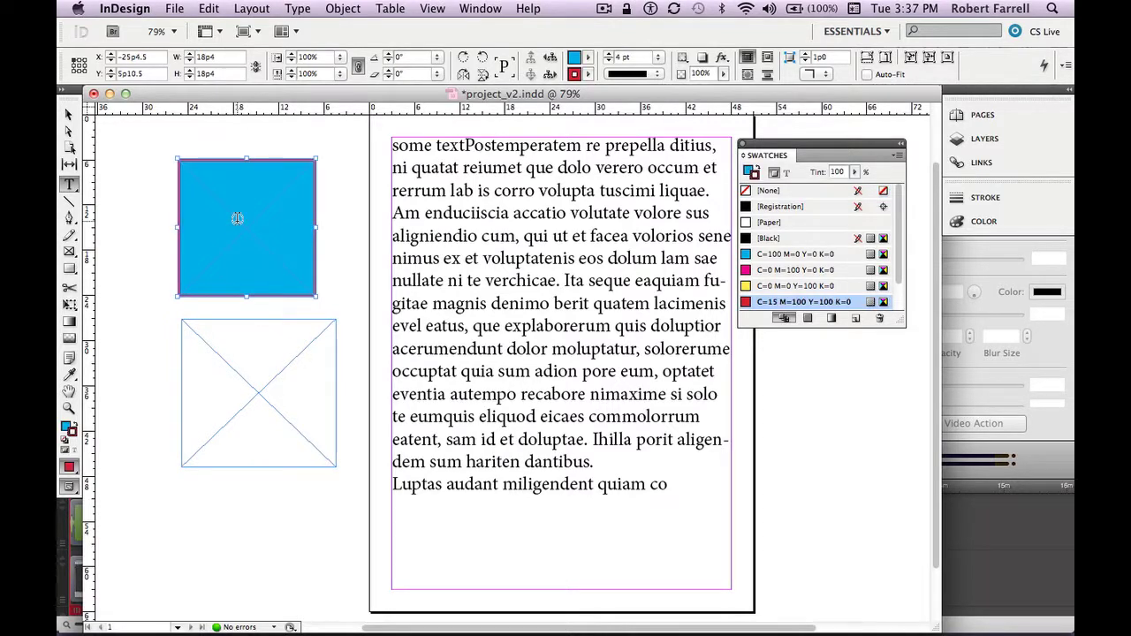
key(Delete)
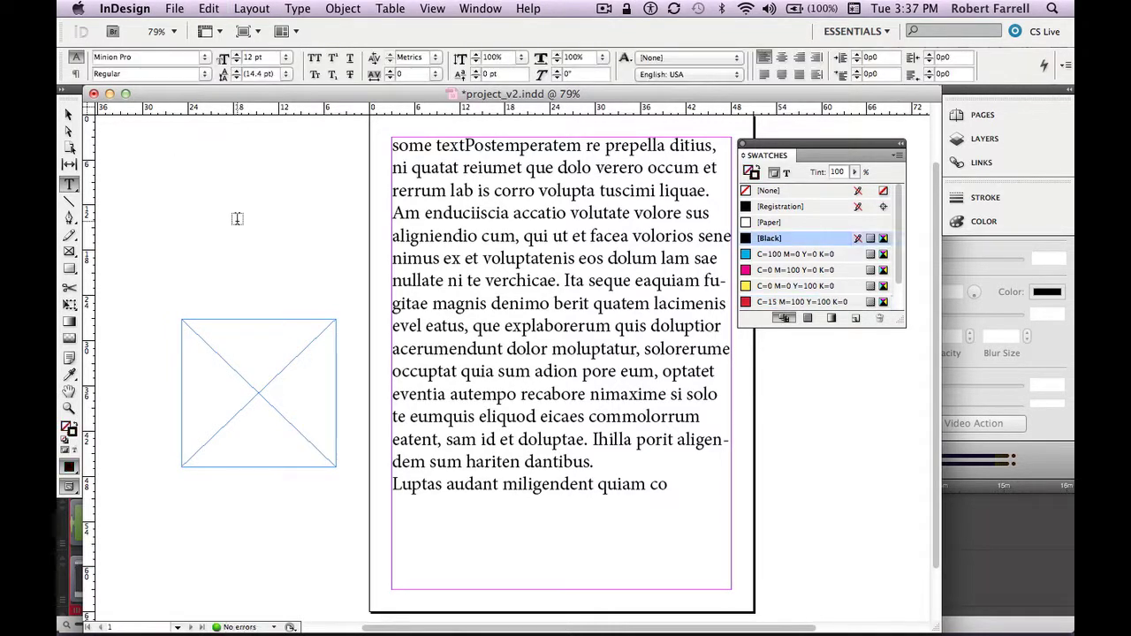
key(super+z)
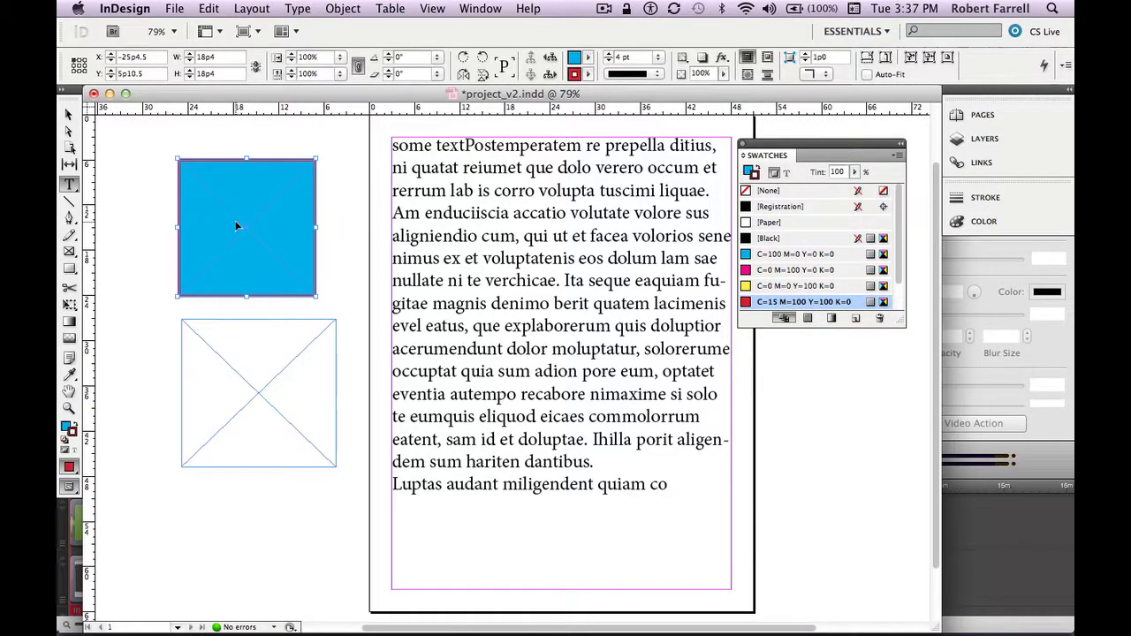
key(Delete)
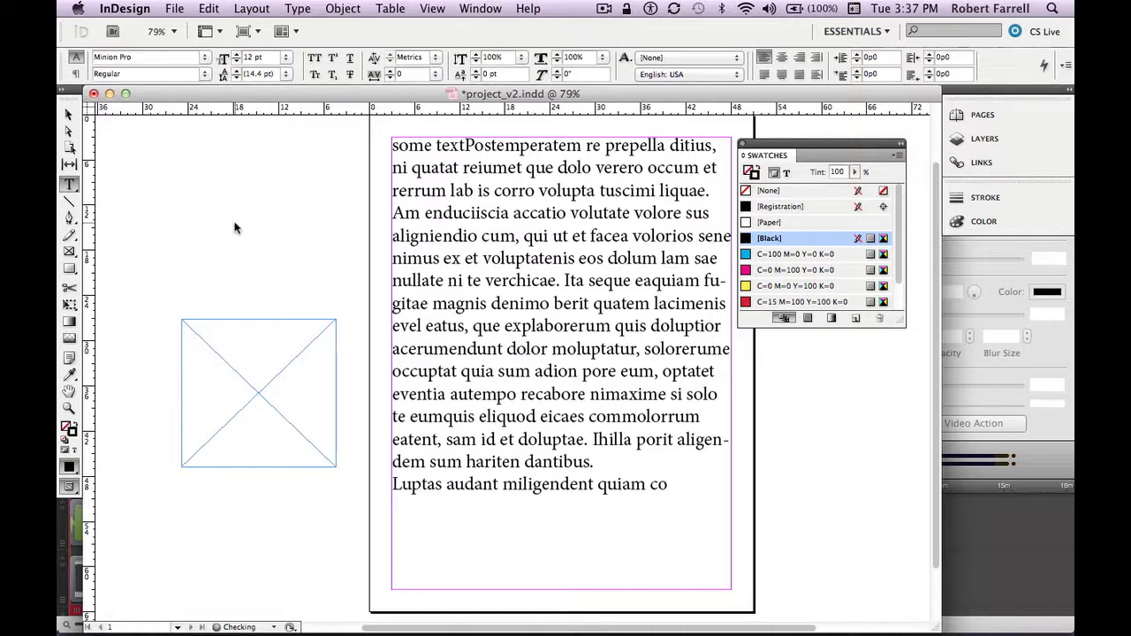
key(super+z)
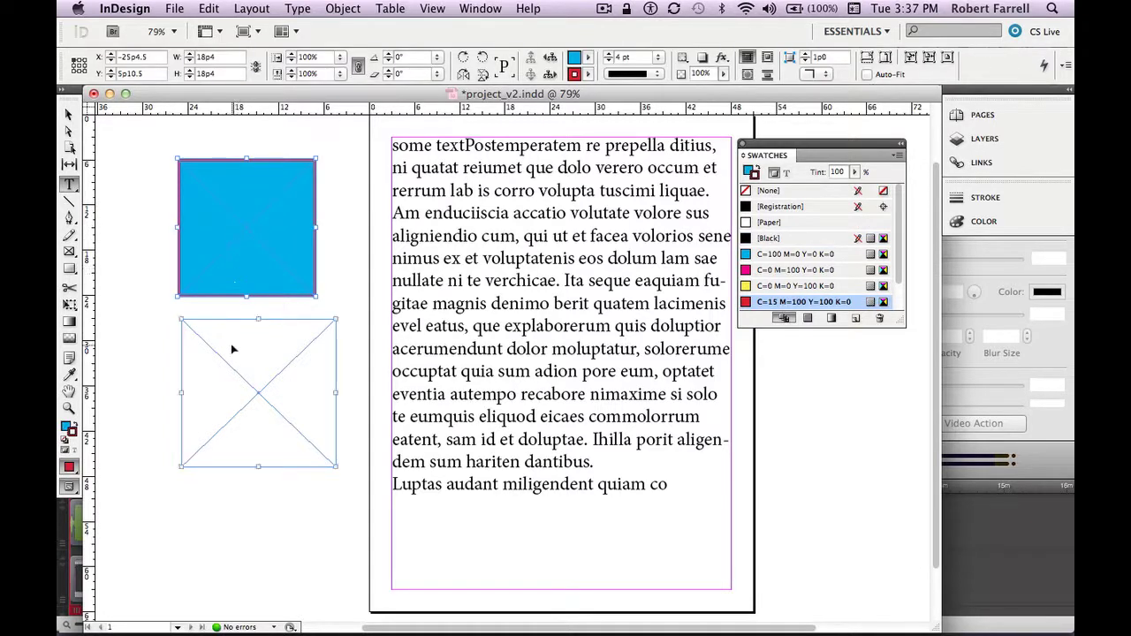
Delete the empty graphic frame and move the blue square slightly up and left to about X -26p3, Y 4p1.5.
click(232, 349)
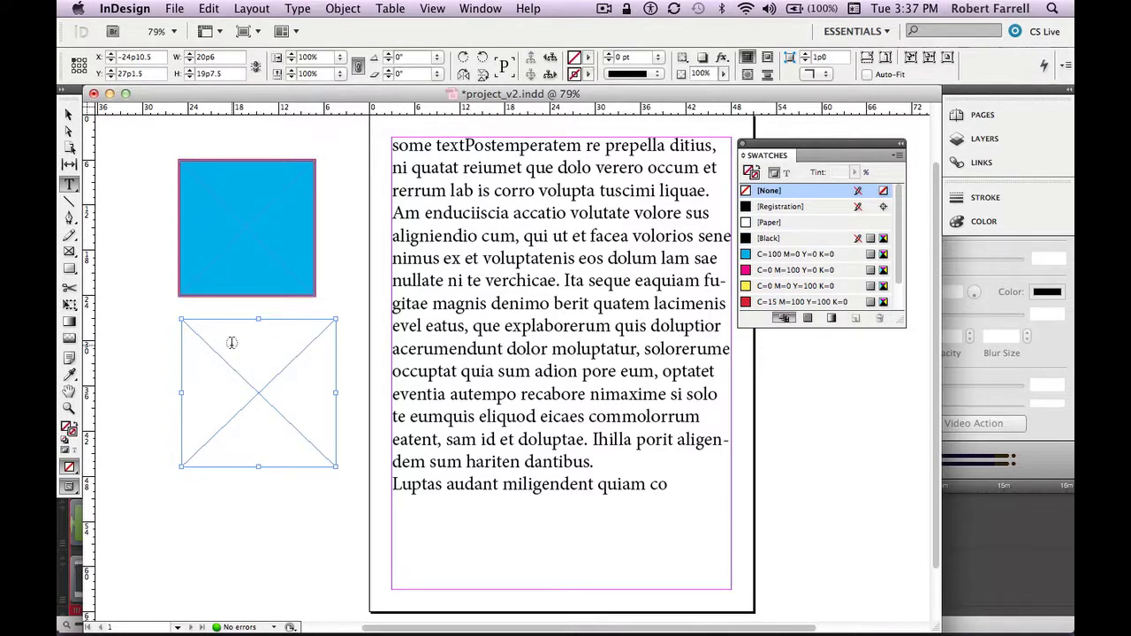
key(Delete)
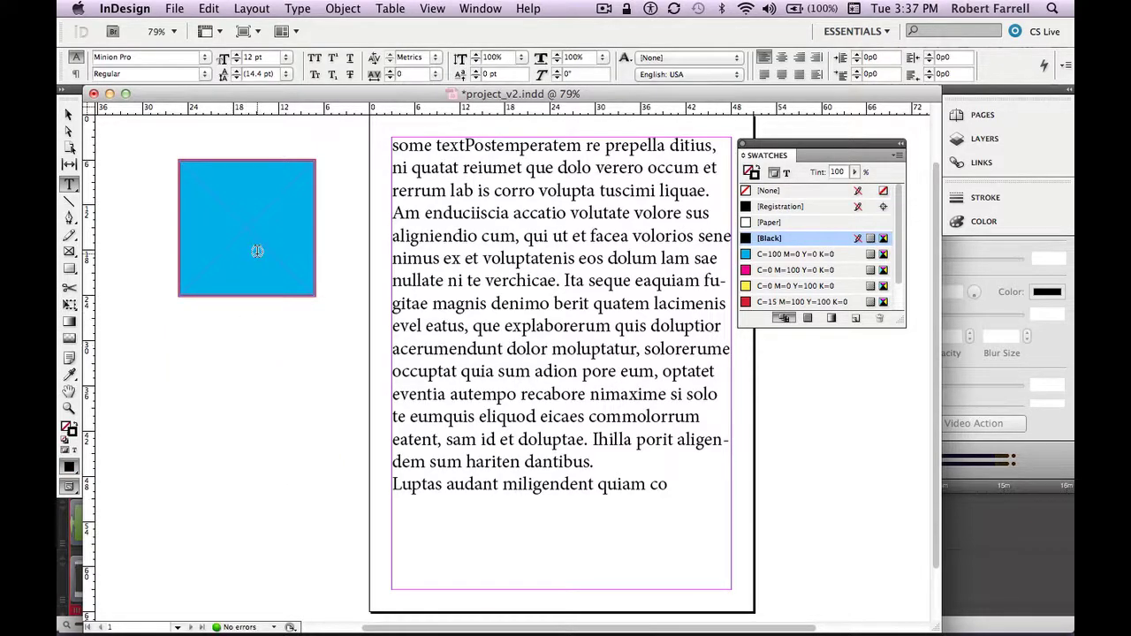
drag(256, 251, 241, 229)
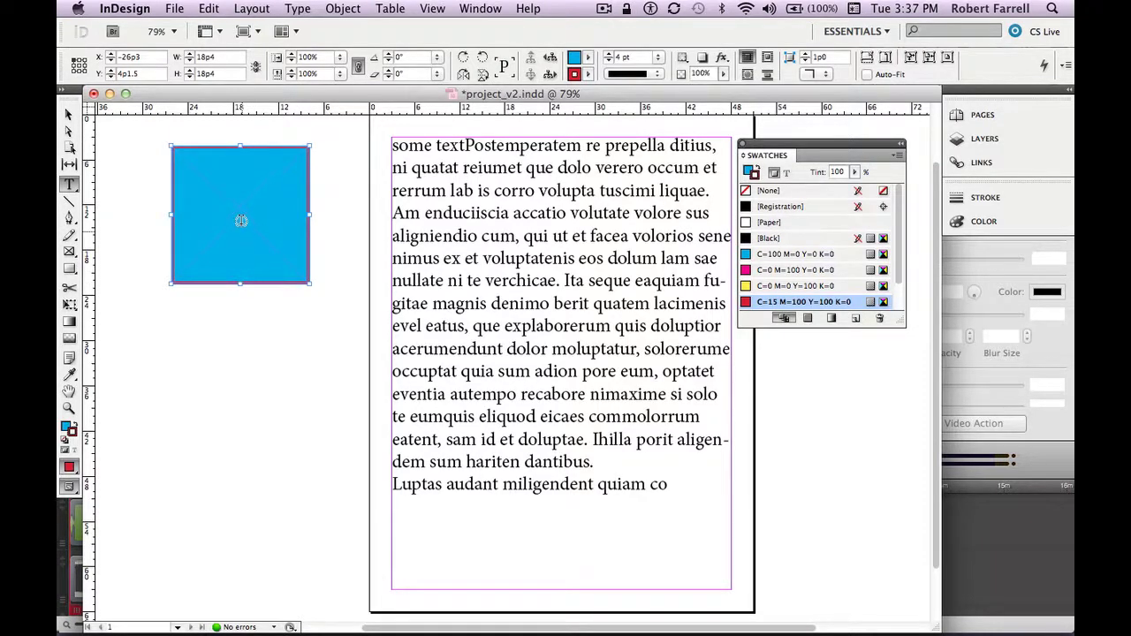
Duplicate the blue square, placing the copy below and slightly right of the original at about X -20p9, Y 21p1.5.
click(208, 9)
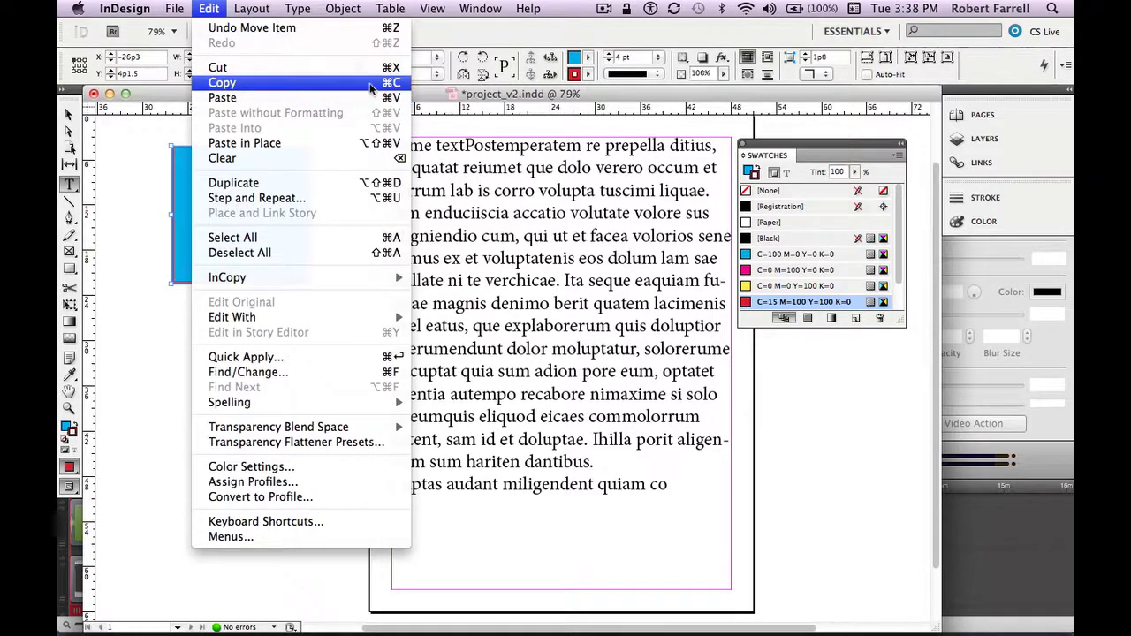
click(221, 9)
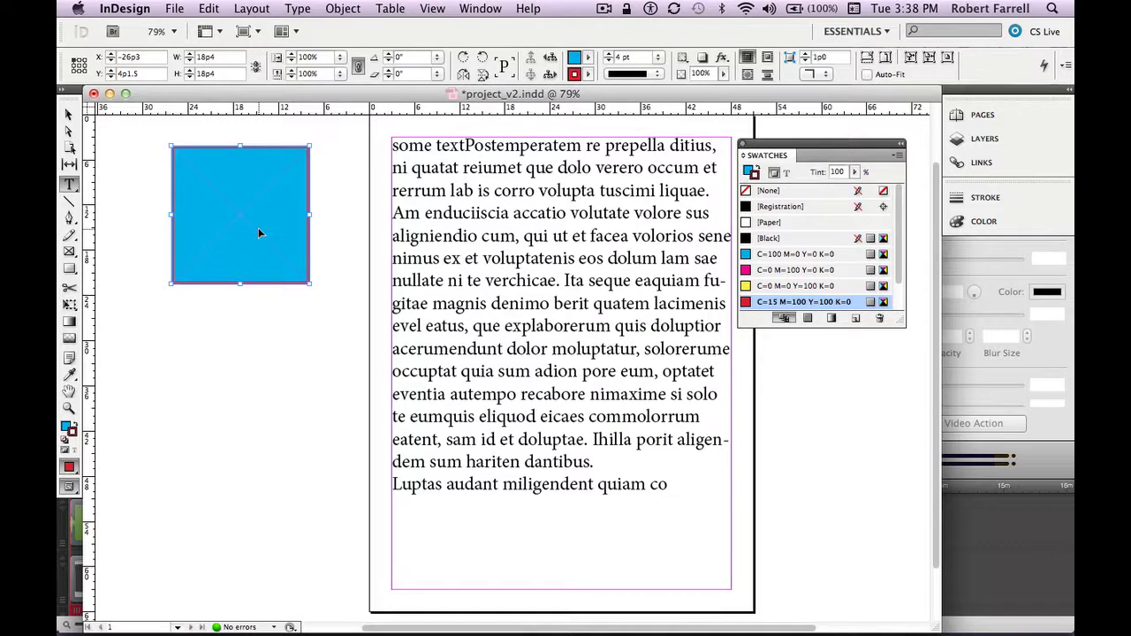
drag(259, 229, 267, 261)
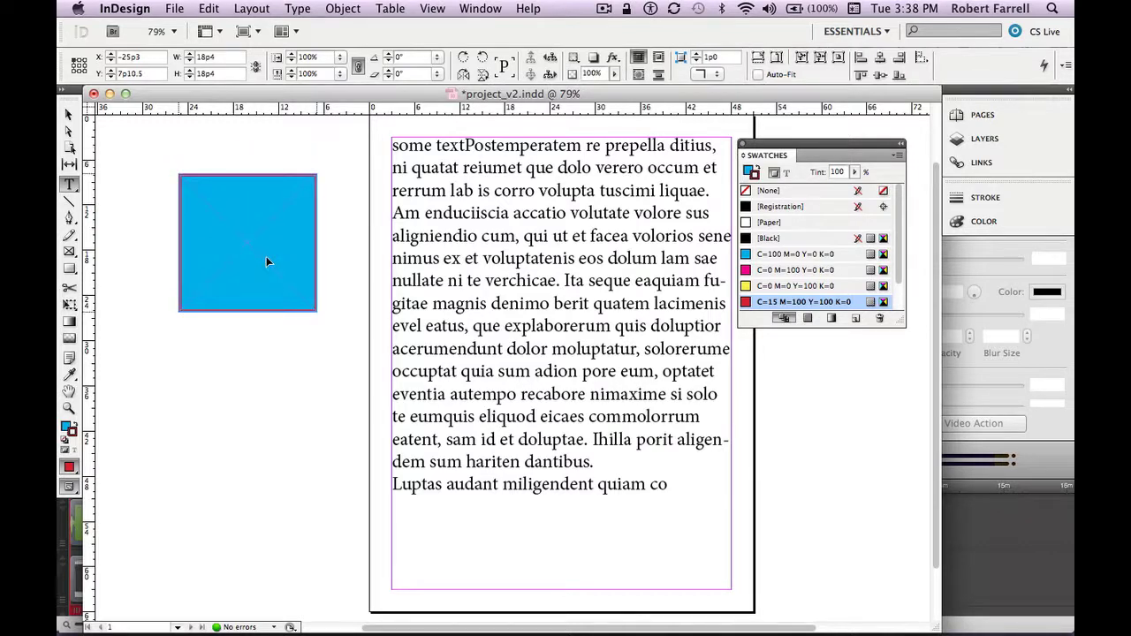
drag(266, 256, 299, 357)
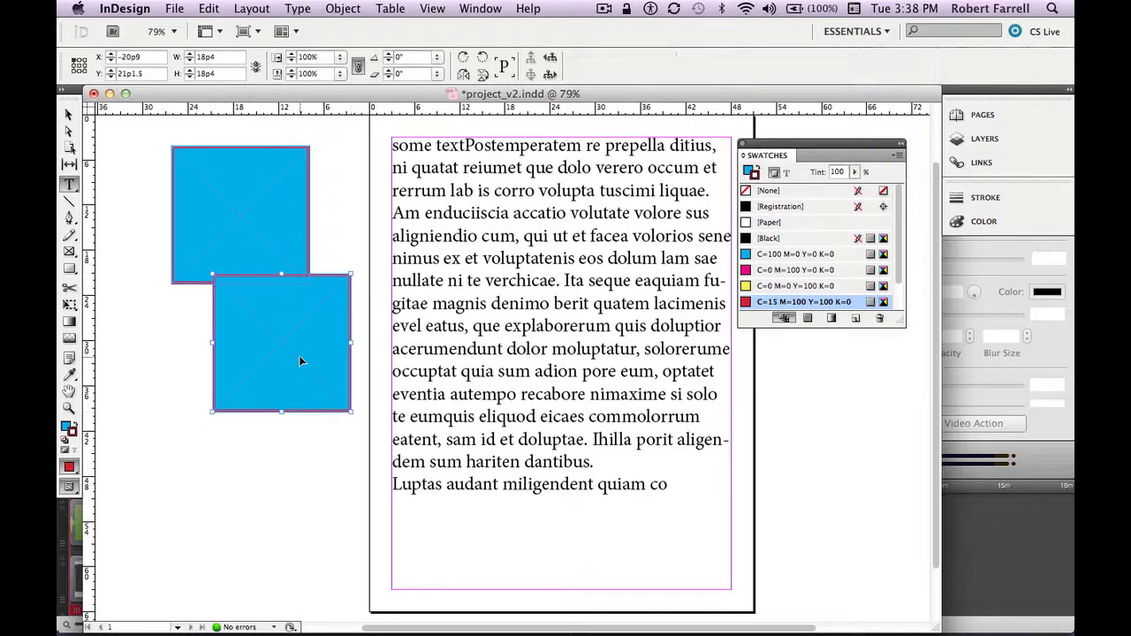
key(alt+super+bracketleft)
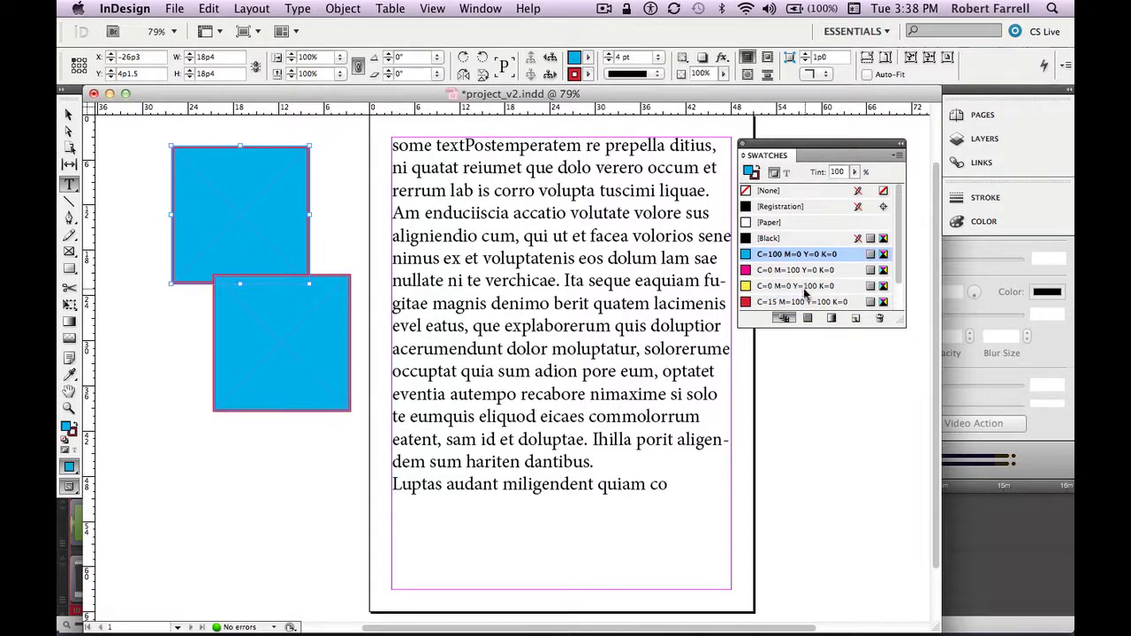
click(801, 302)
key(super+z)
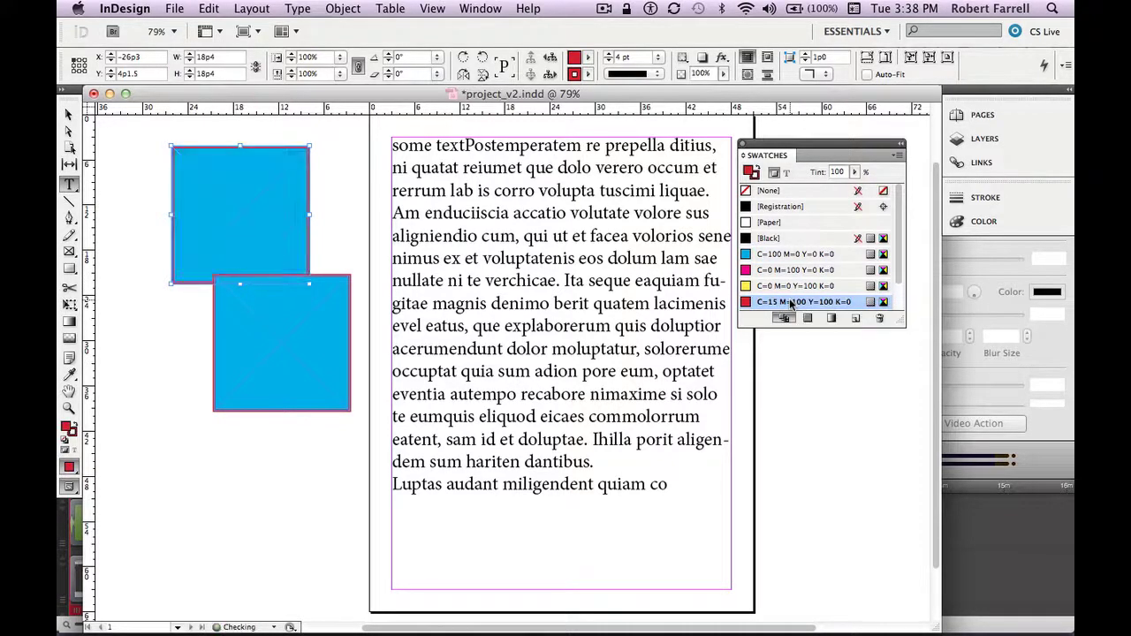
Fill the lower duplicate square with the red swatch C=15 M=100 Y=100 K=0.
click(316, 383)
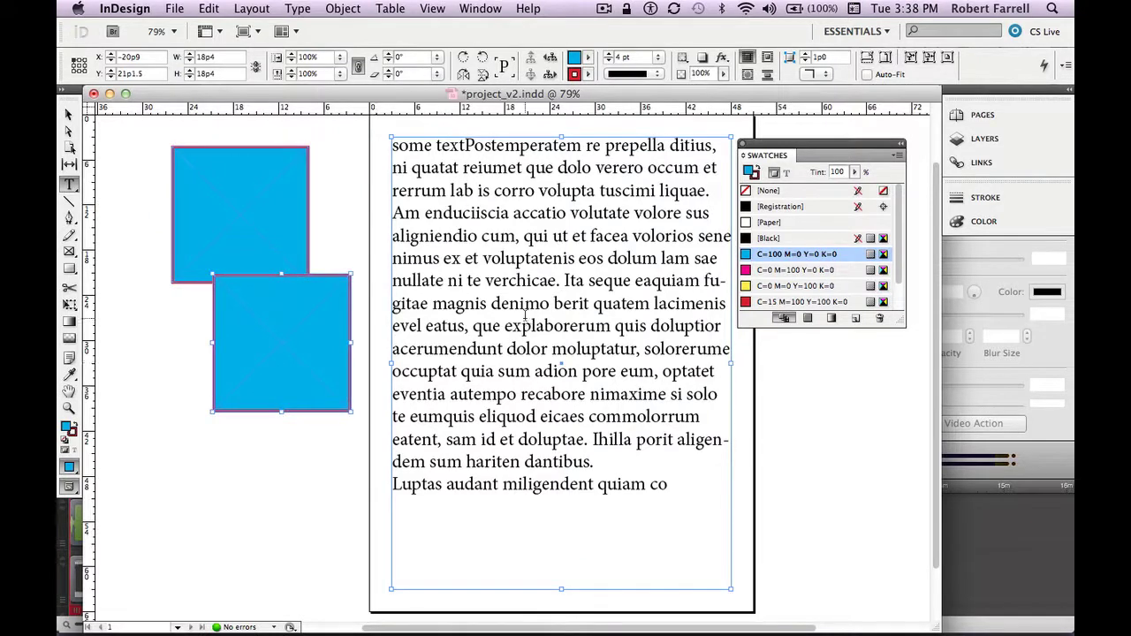
click(803, 302)
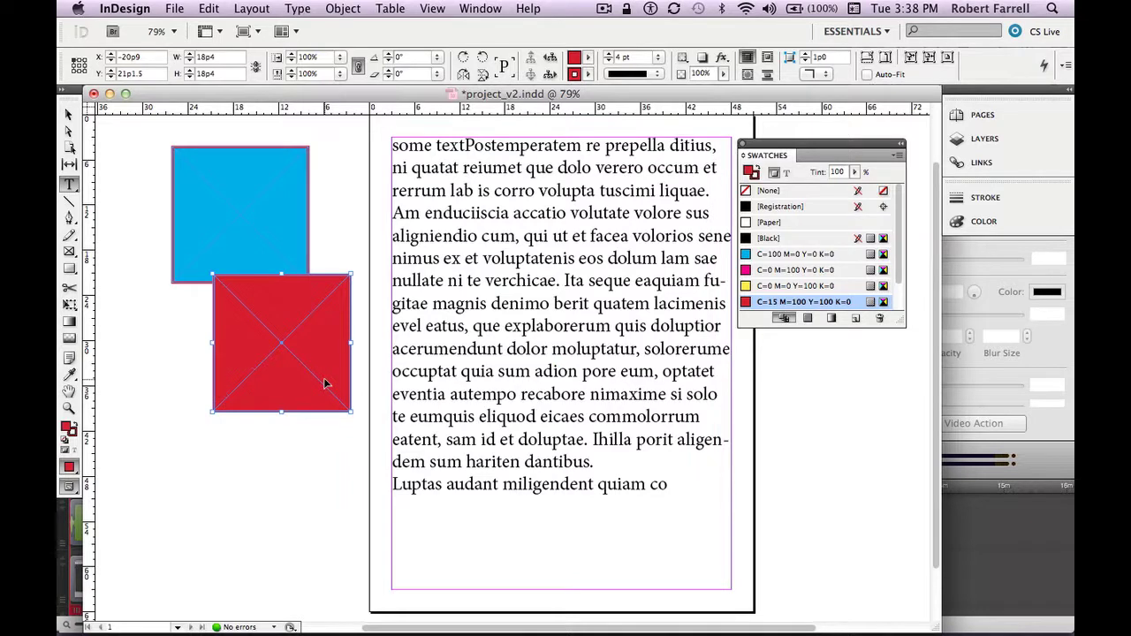
Duplicate the red square, placing the copy below the original at about X -19p6, Y 41p0, and keep the copy selected.
drag(324, 385, 336, 536)
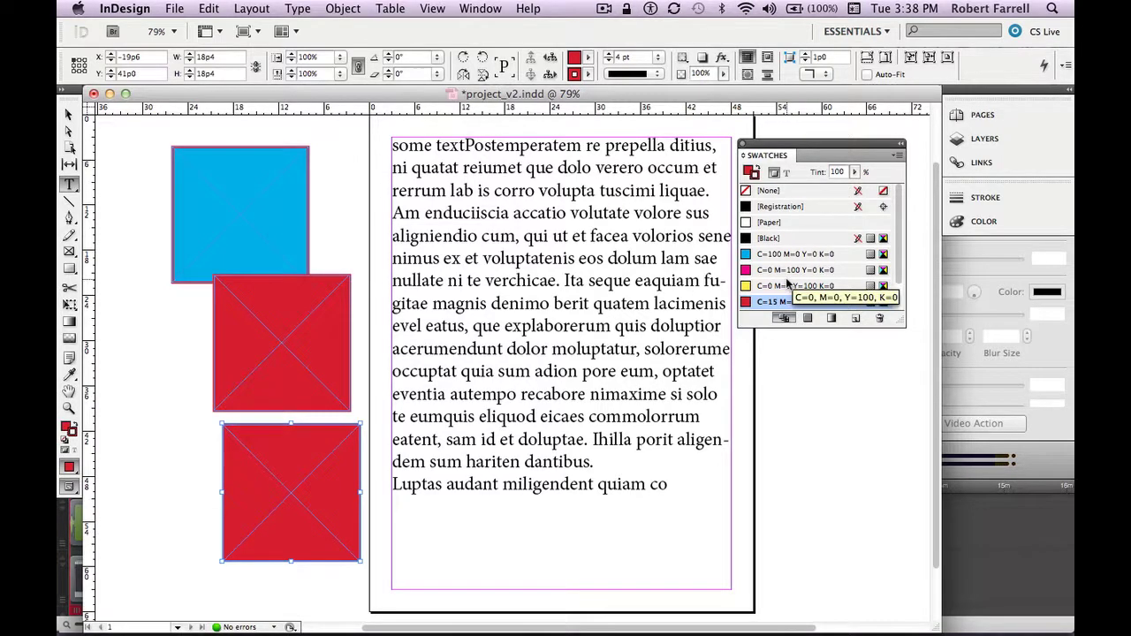
click(199, 480)
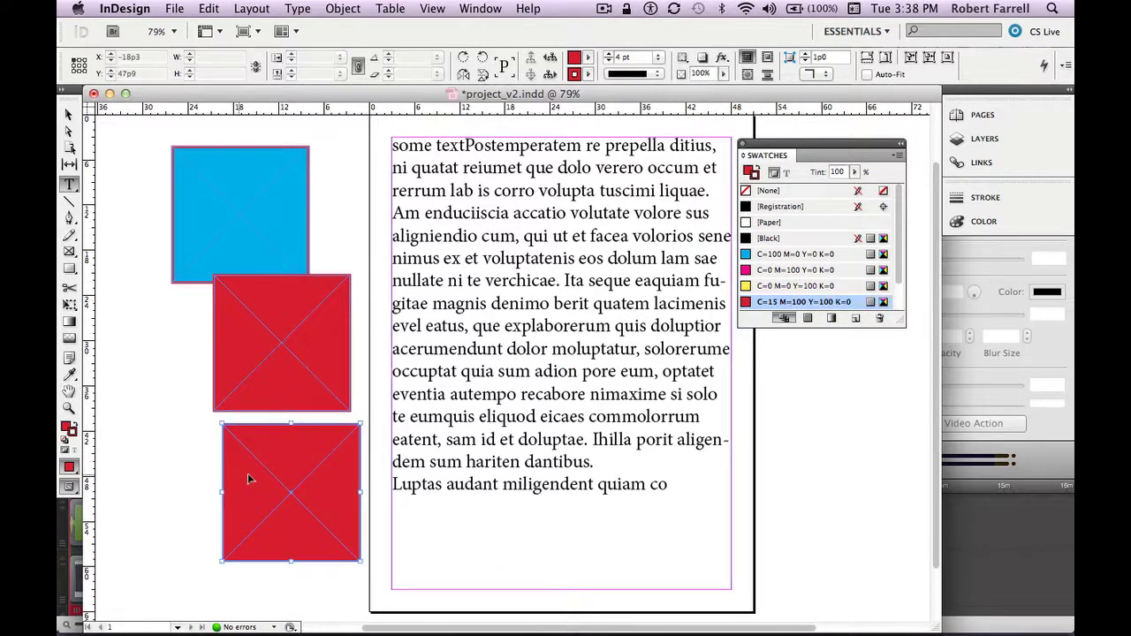
click(336, 455)
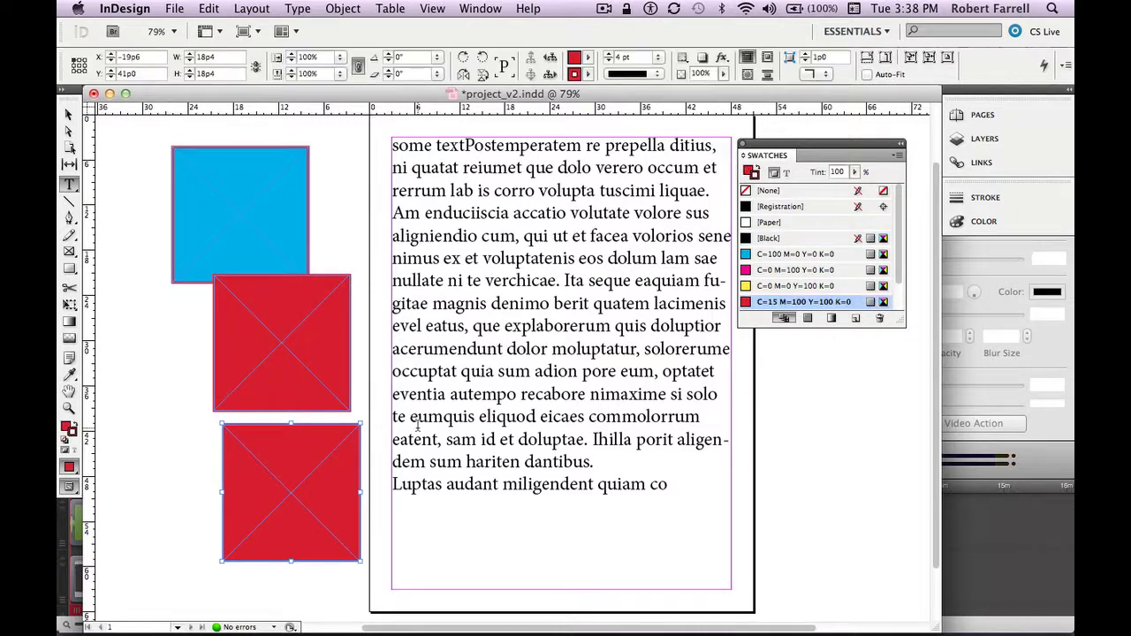
Try the cyan and magenta swatches on the lowest square, ending with the green fill C=75 M=5 Y=100 K=0.
click(796, 255)
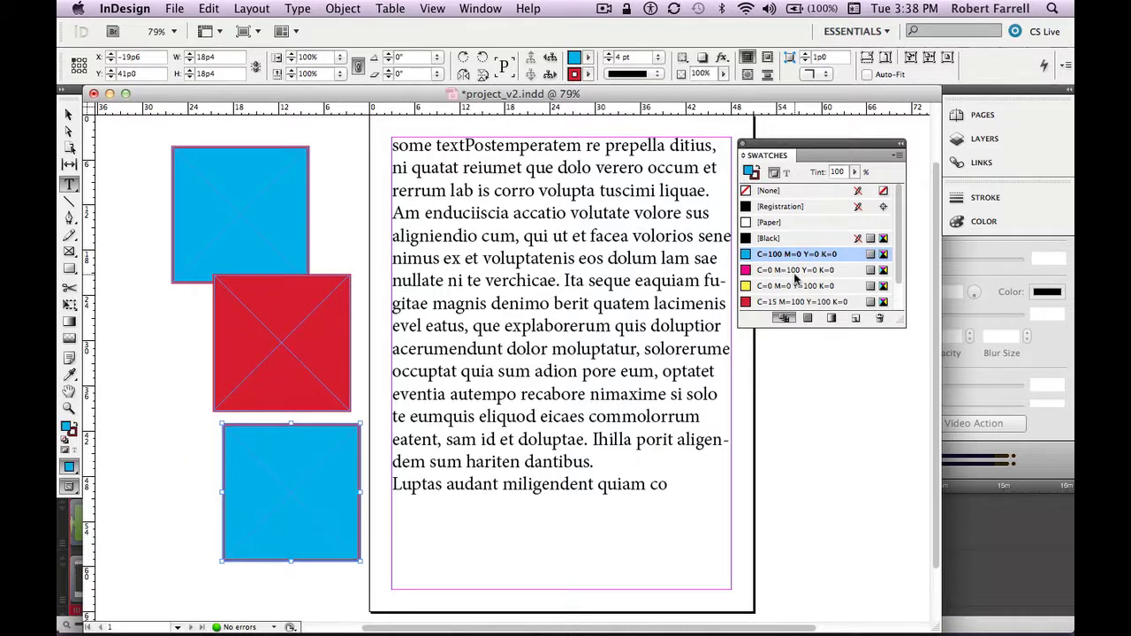
click(797, 270)
scroll(899, 285, down, 2)
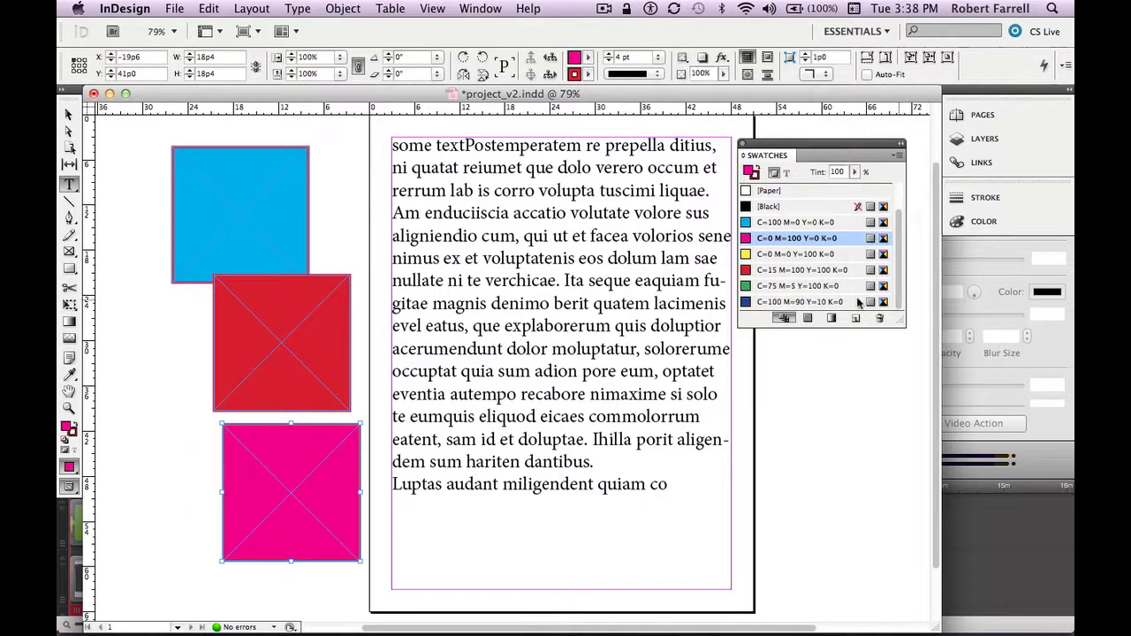
click(829, 287)
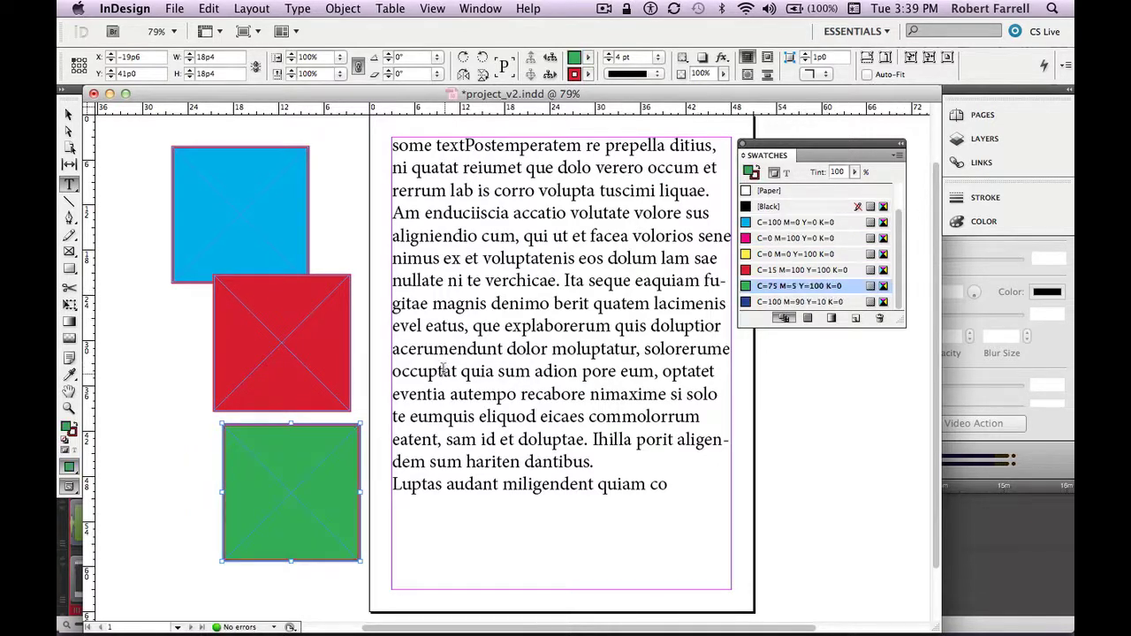
Overlap the three squares by moving red to about X -21p7.5, Y 11p4.5 and green to about X -18p4, Y 18p4.5; save the document.
click(344, 259)
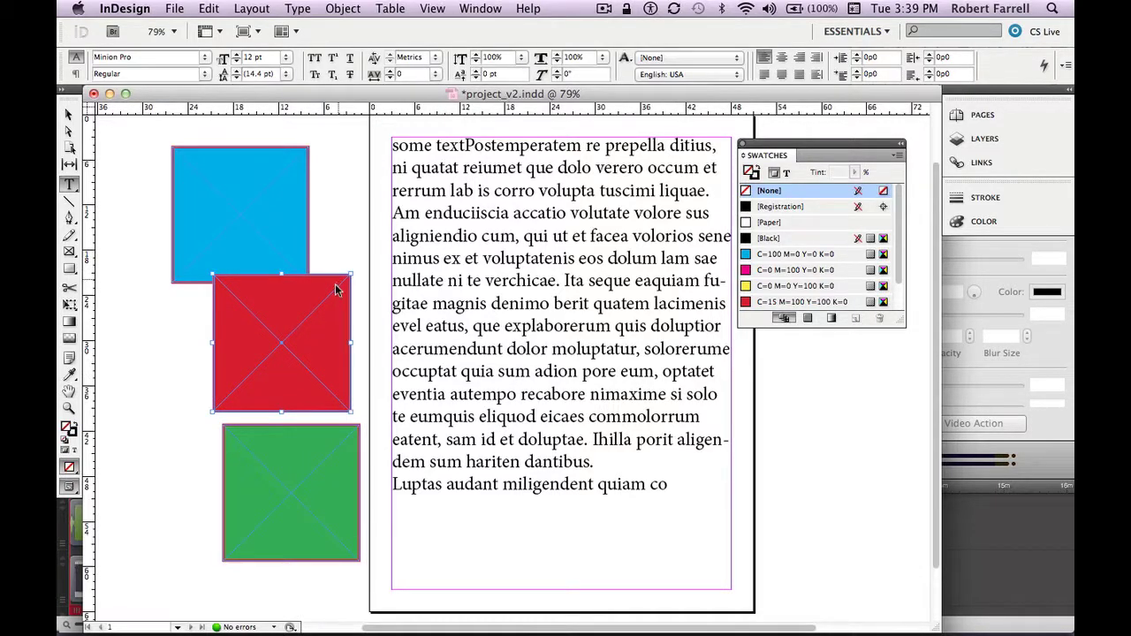
drag(329, 304, 323, 230)
drag(329, 453, 335, 282)
key(super+s)
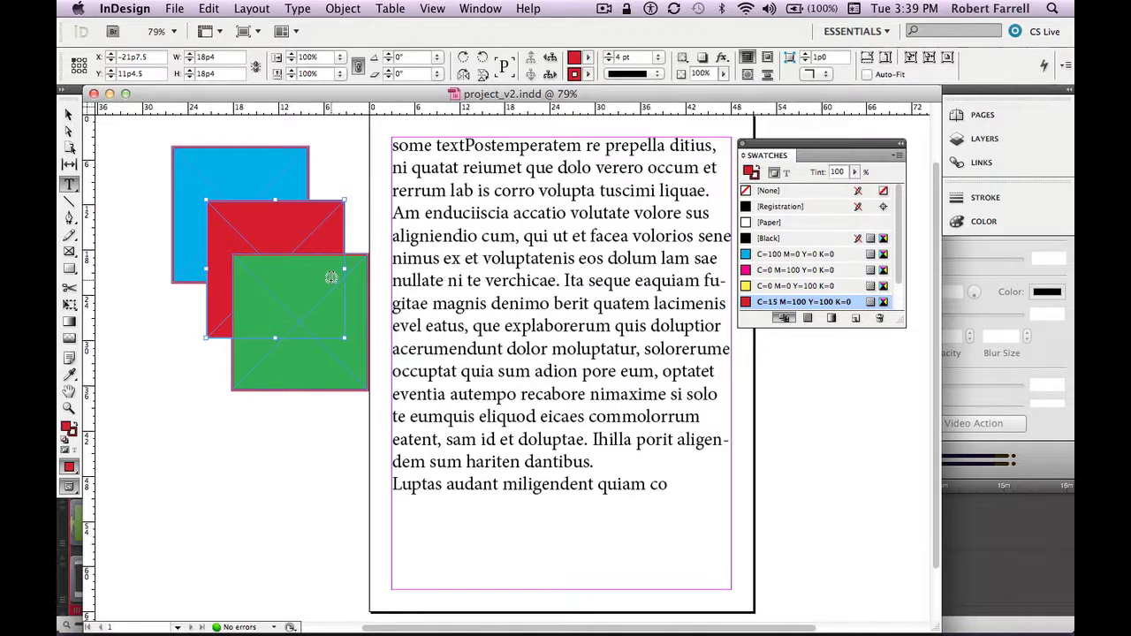
Bring the red square to the front of the overlapping squares.
click(350, 220)
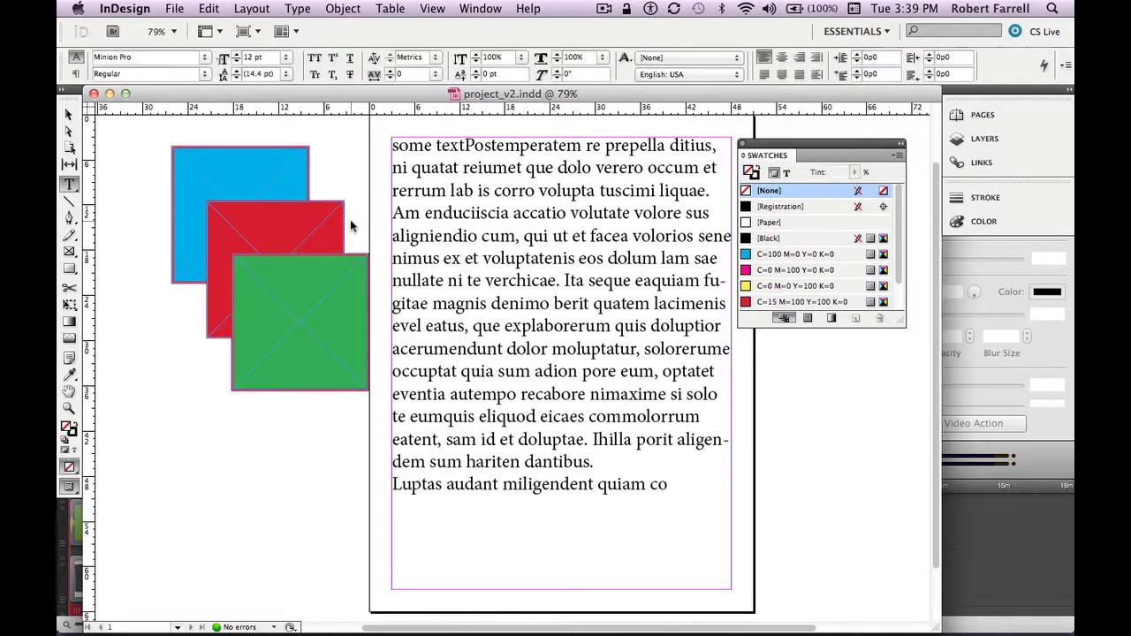
click(329, 218)
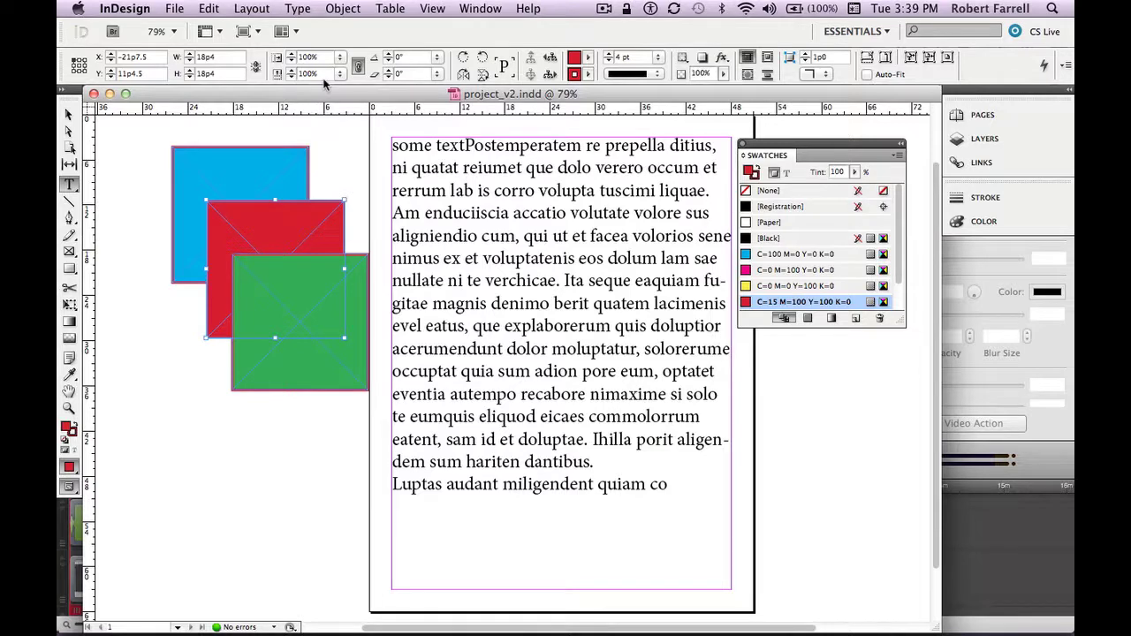
click(339, 10)
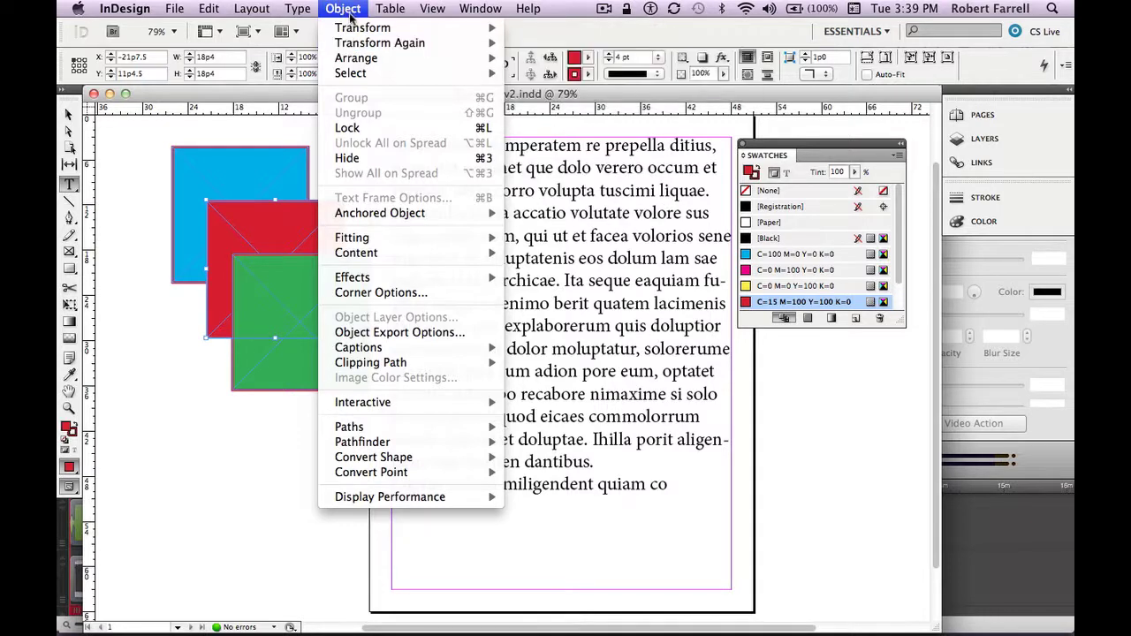
mouse_move(349, 46)
click(159, 216)
click(255, 219)
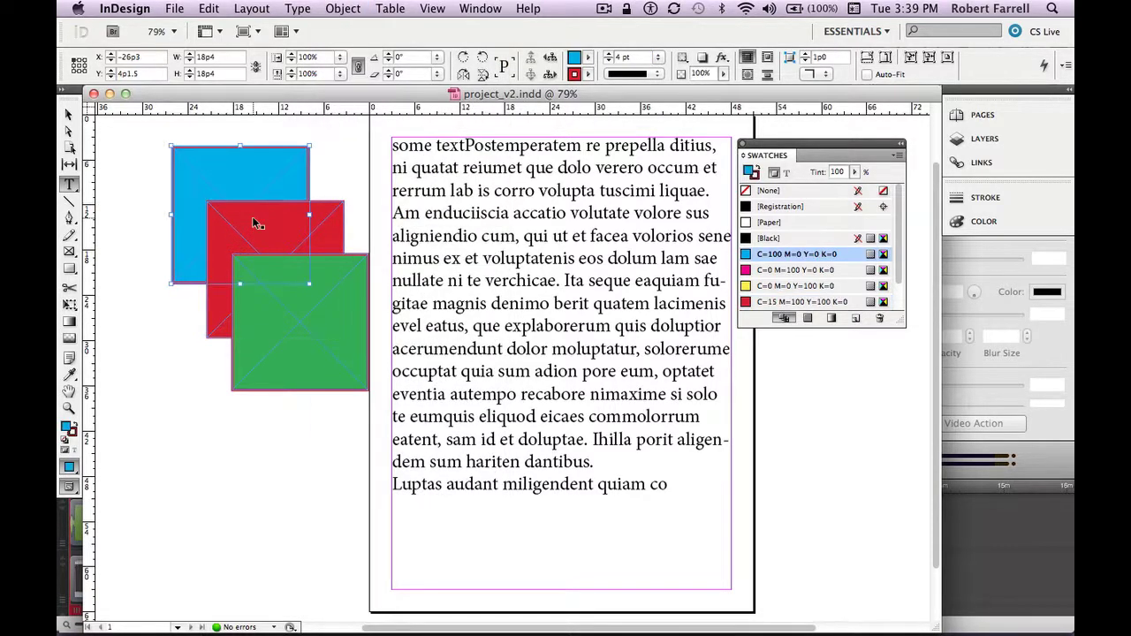
click(325, 217)
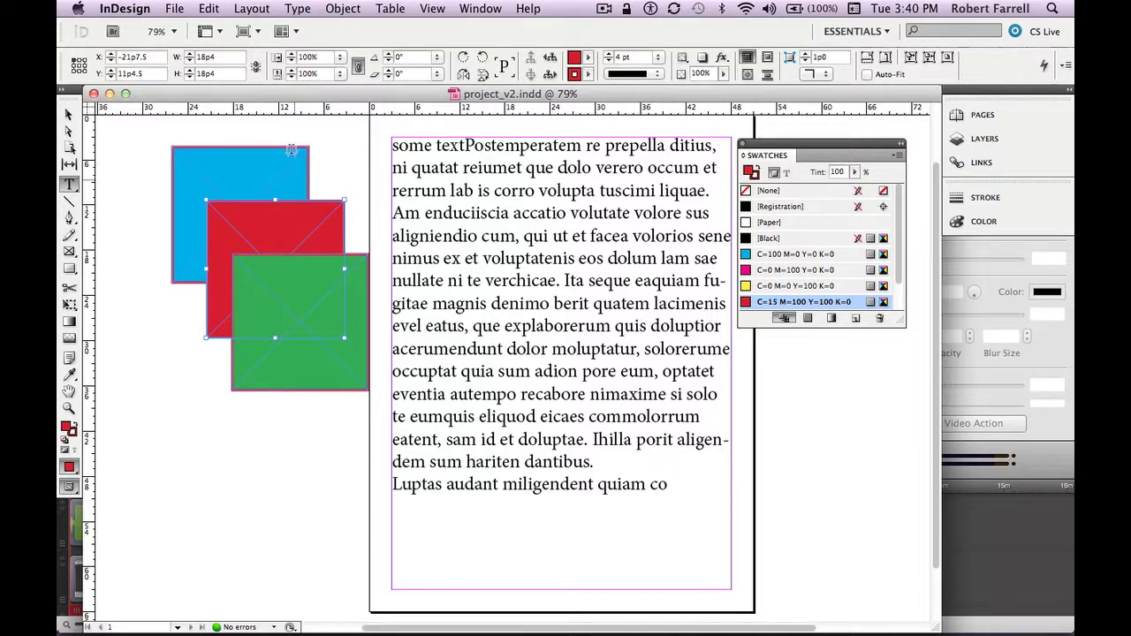
click(344, 10)
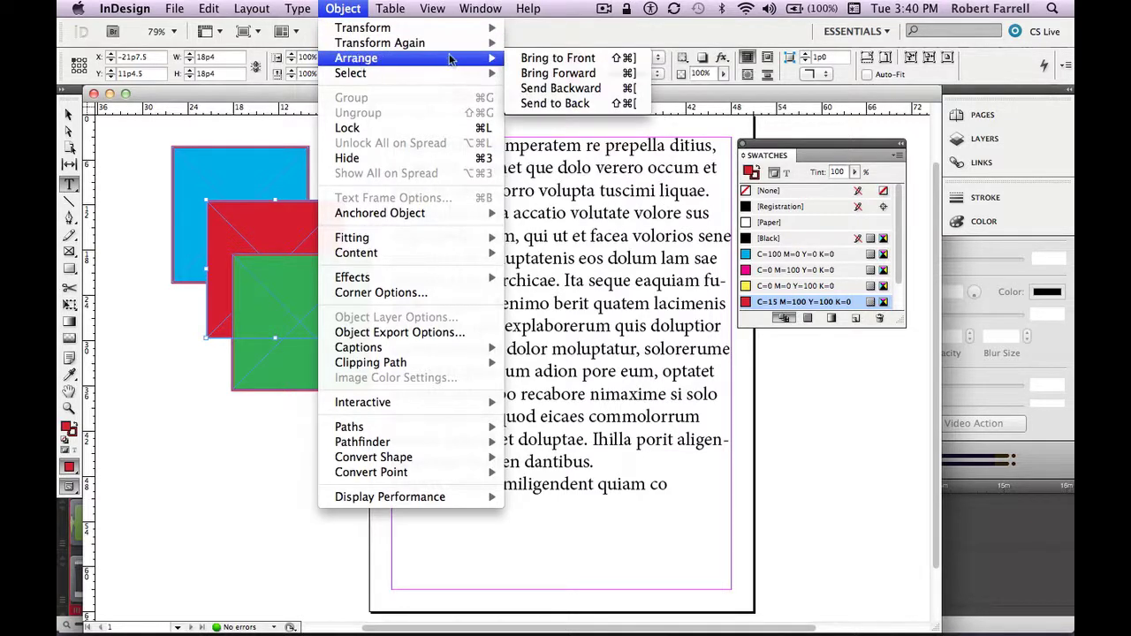
click(528, 58)
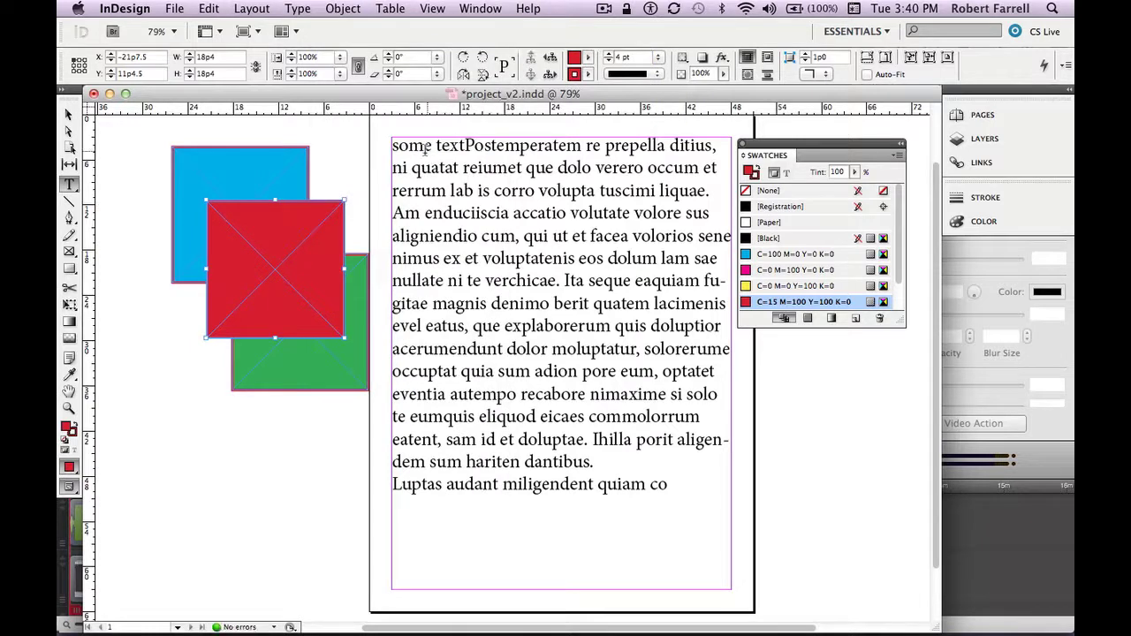
Bring the blue square to the front, and send it backward one level behind the red square.
click(272, 171)
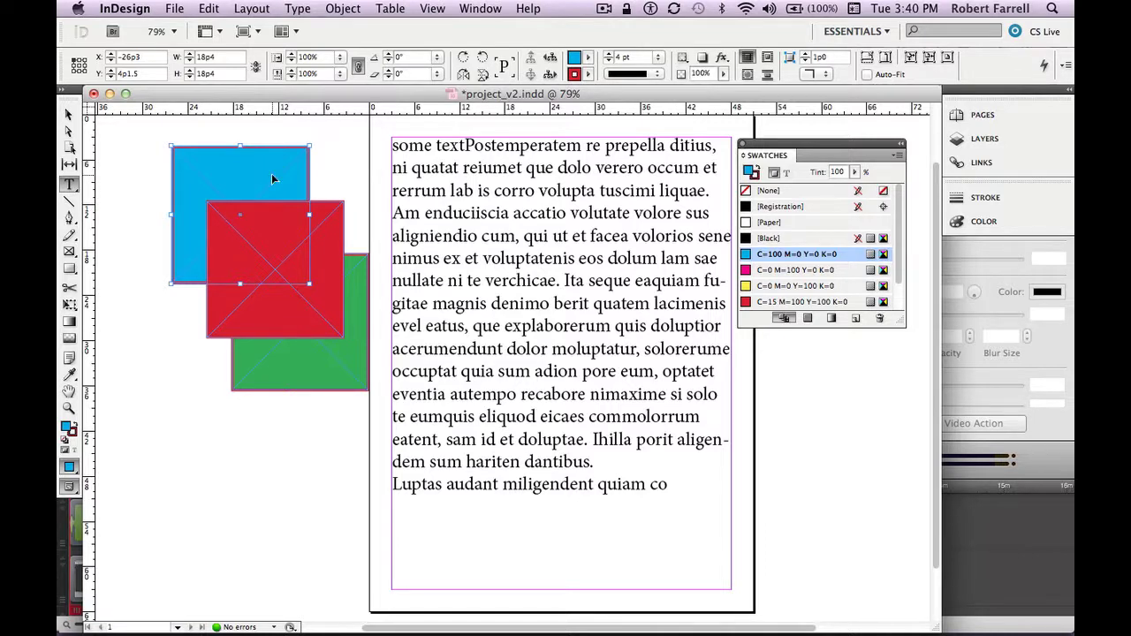
key(super+shift+bracketright)
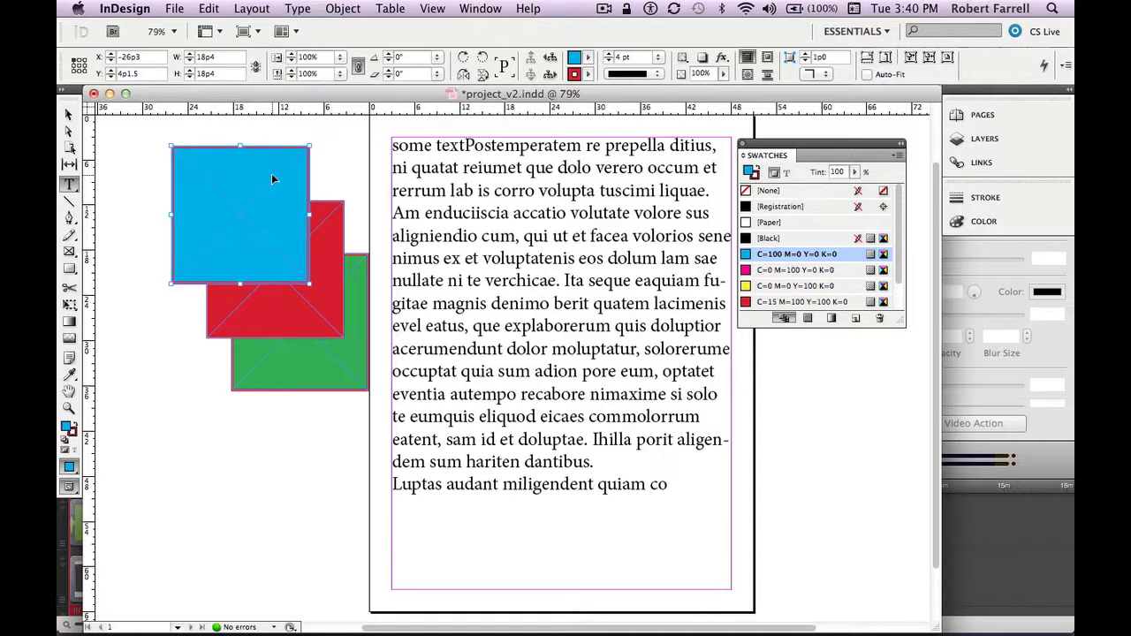
key(super+bracketleft)
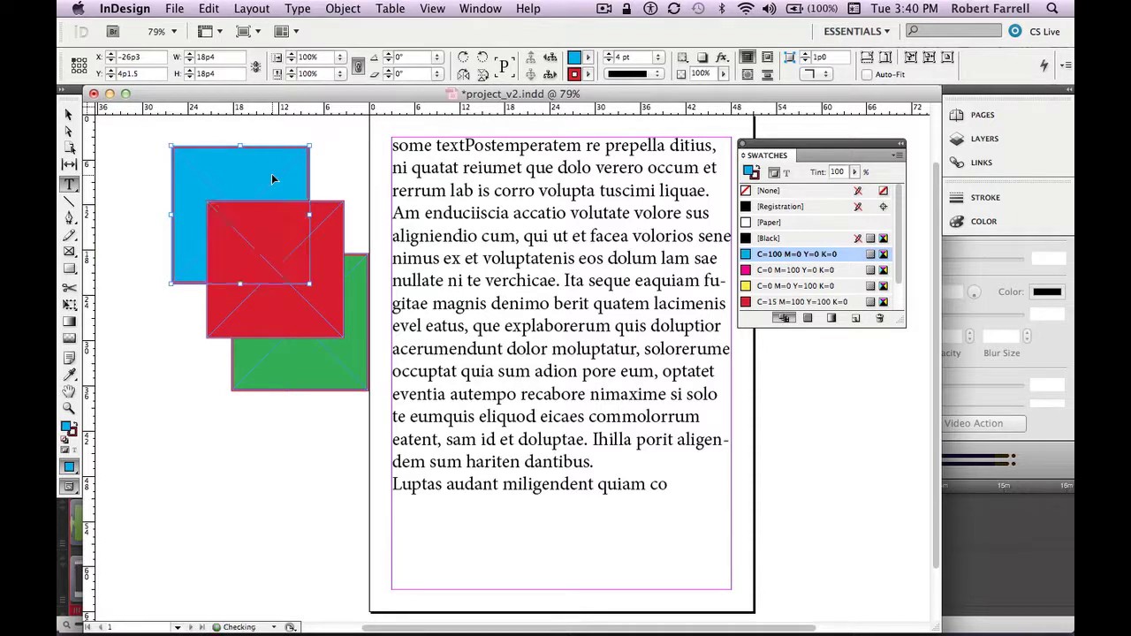
Bring the green square to the front, send it to the back, and bring it to the front again.
click(322, 270)
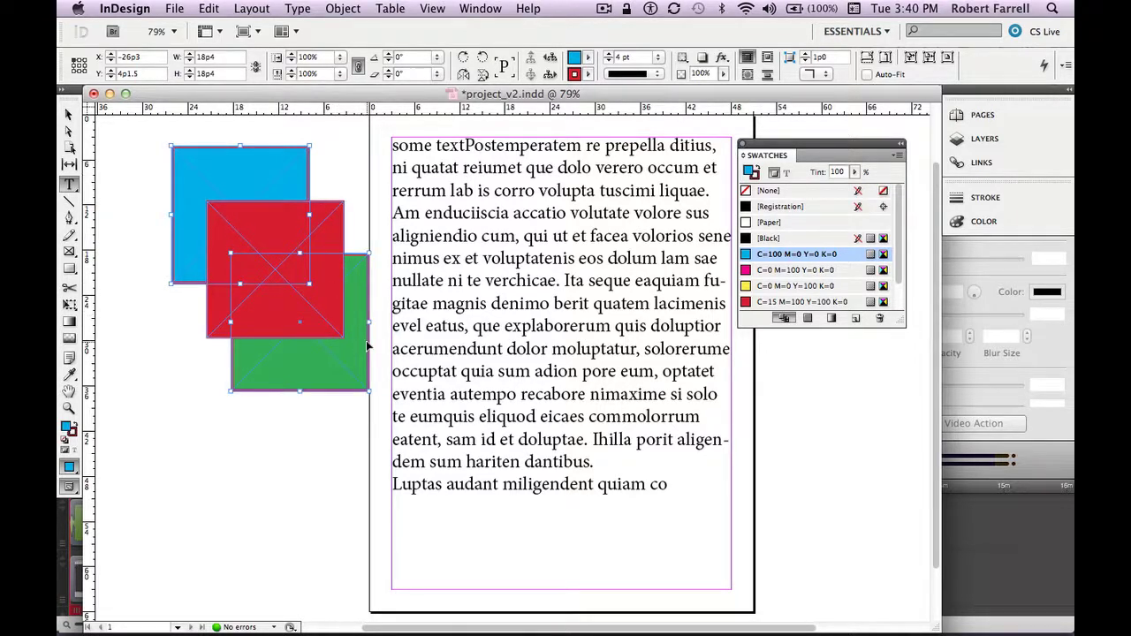
click(351, 361)
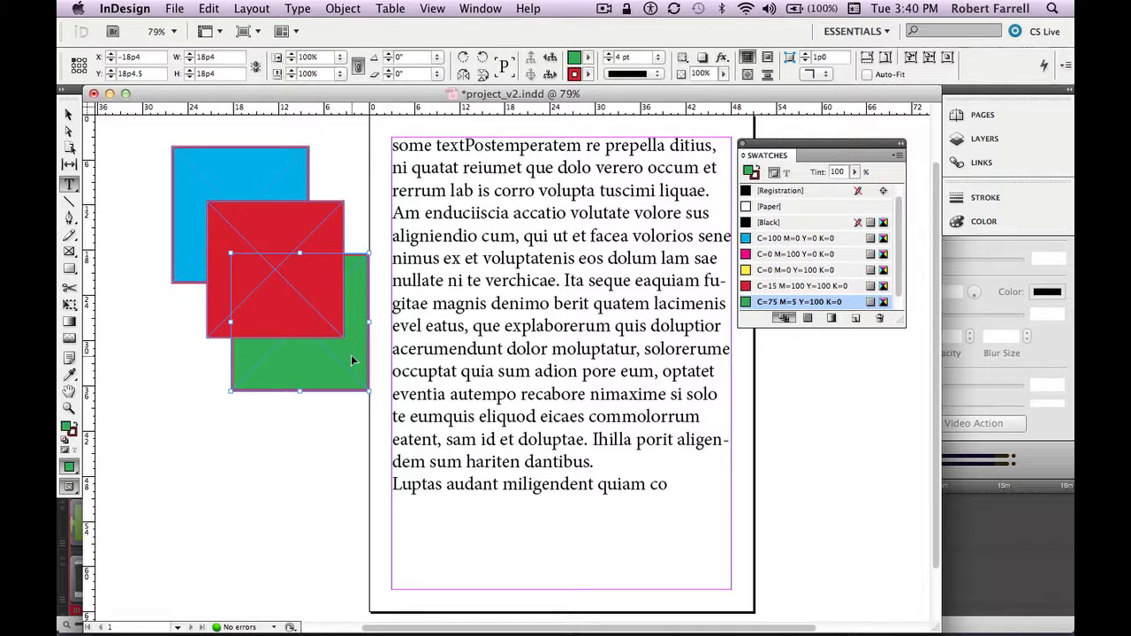
key(super+shift+bracketright)
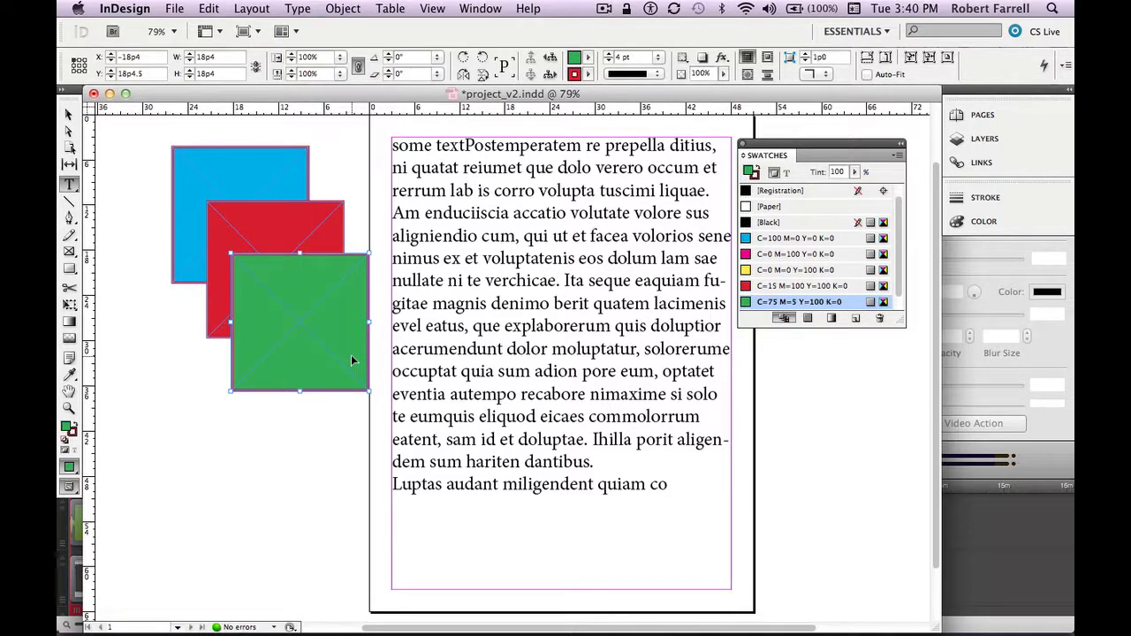
key(super+shift+bracketleft)
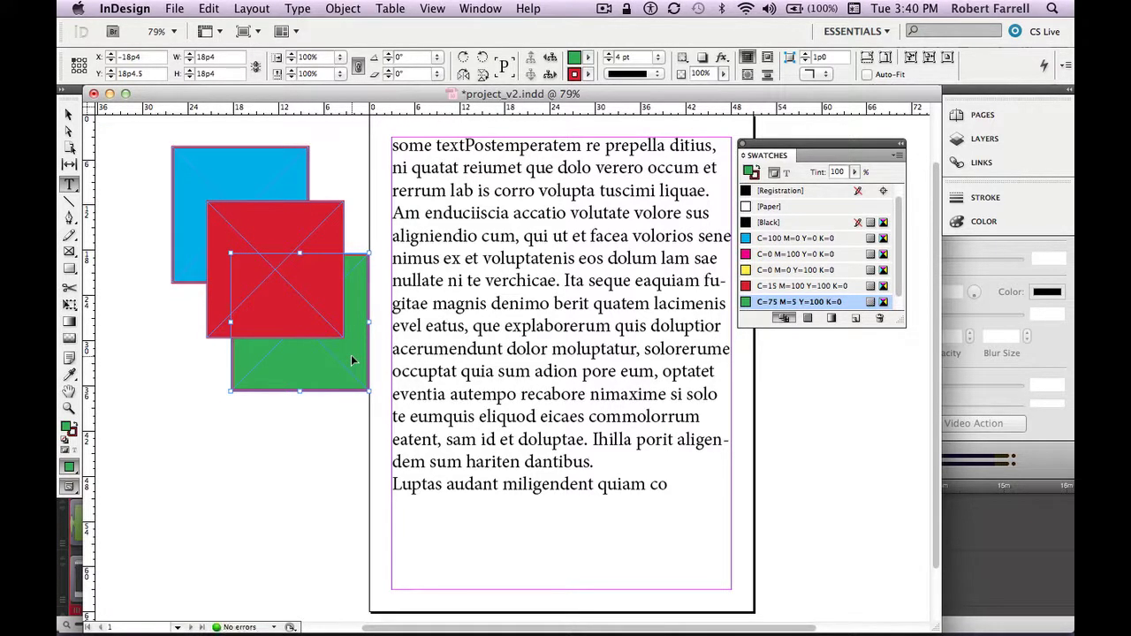
key(super+shift+bracketright)
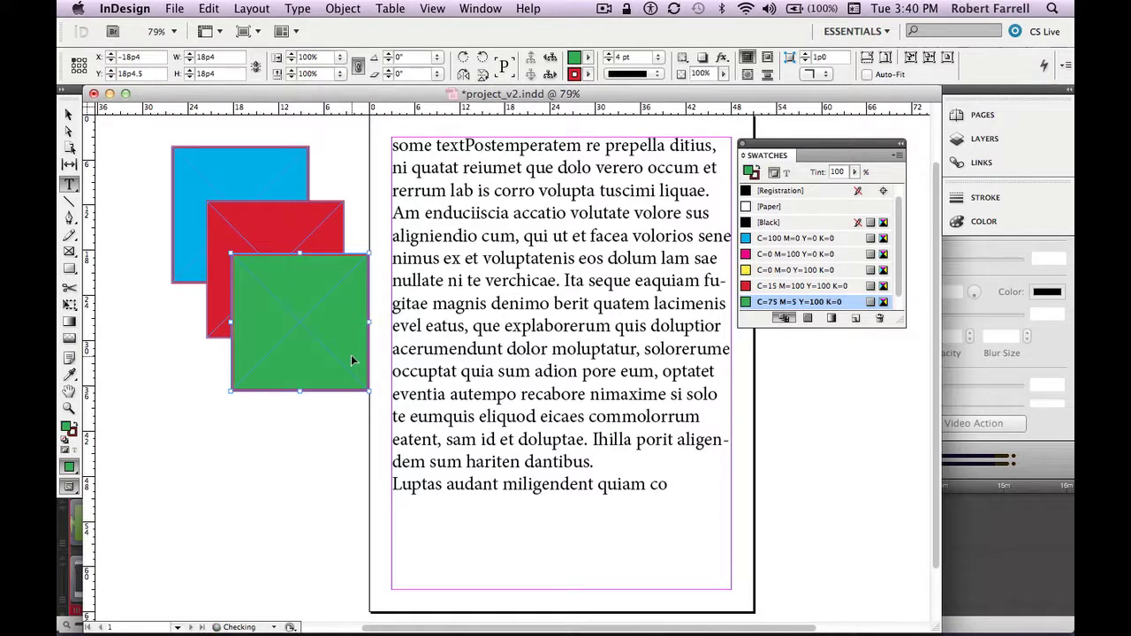
Shift the selection down to the red square beneath the green one and back up to the green square.
key(super+alt+bracketleft)
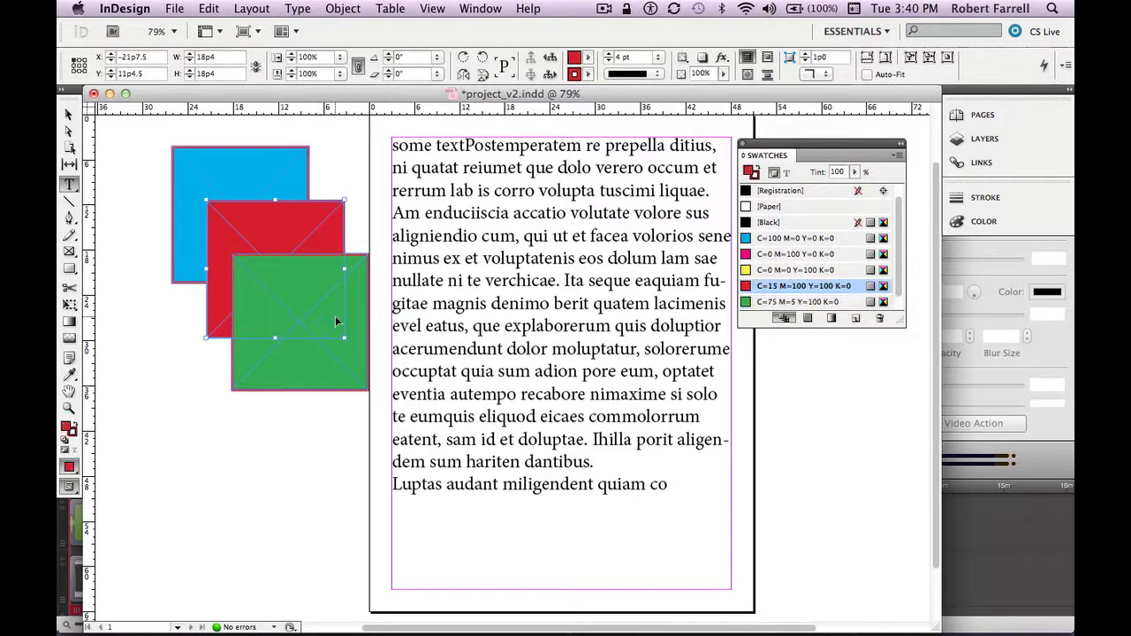
key(super+alt+bracketright)
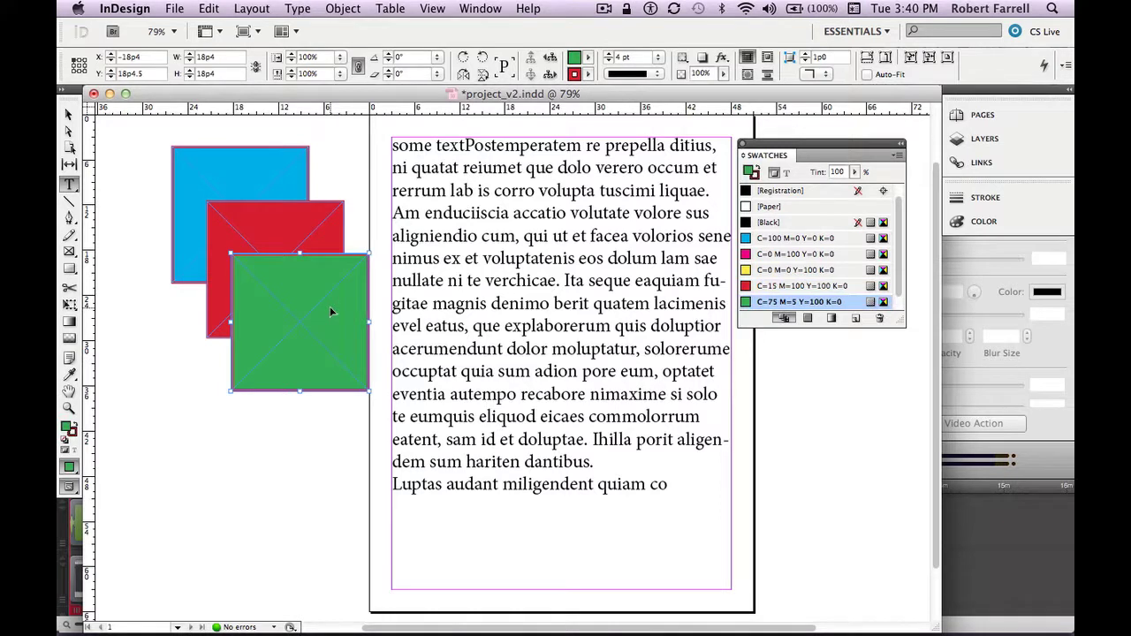
shift+click(288, 230)
shift+click(276, 179)
click(343, 8)
mouse_move(365, 62)
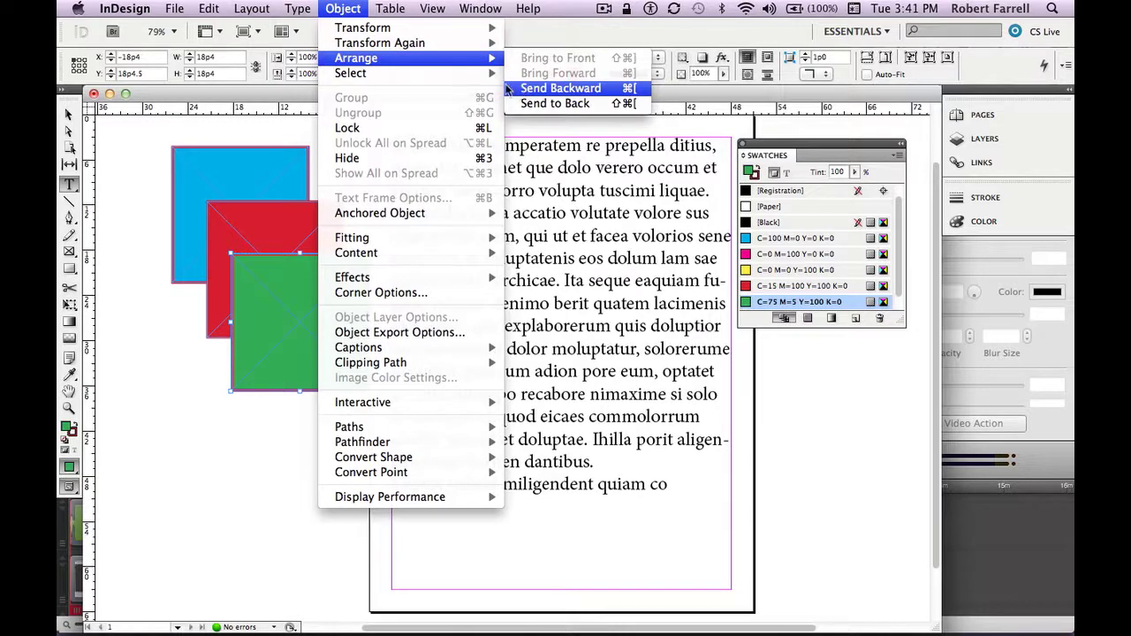
click(350, 11)
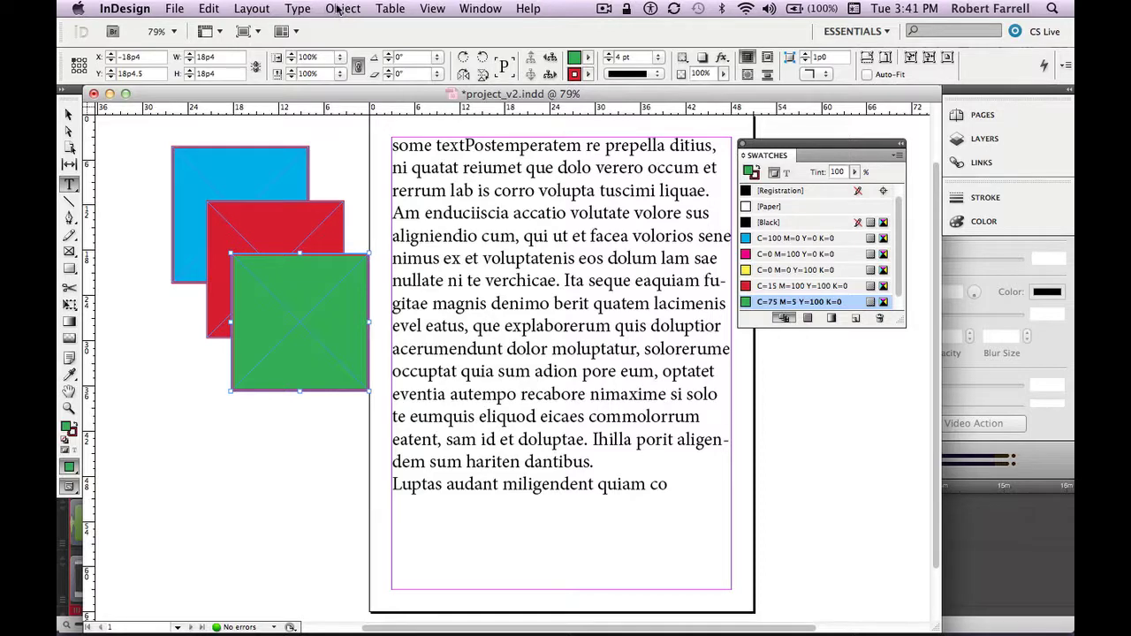
click(338, 9)
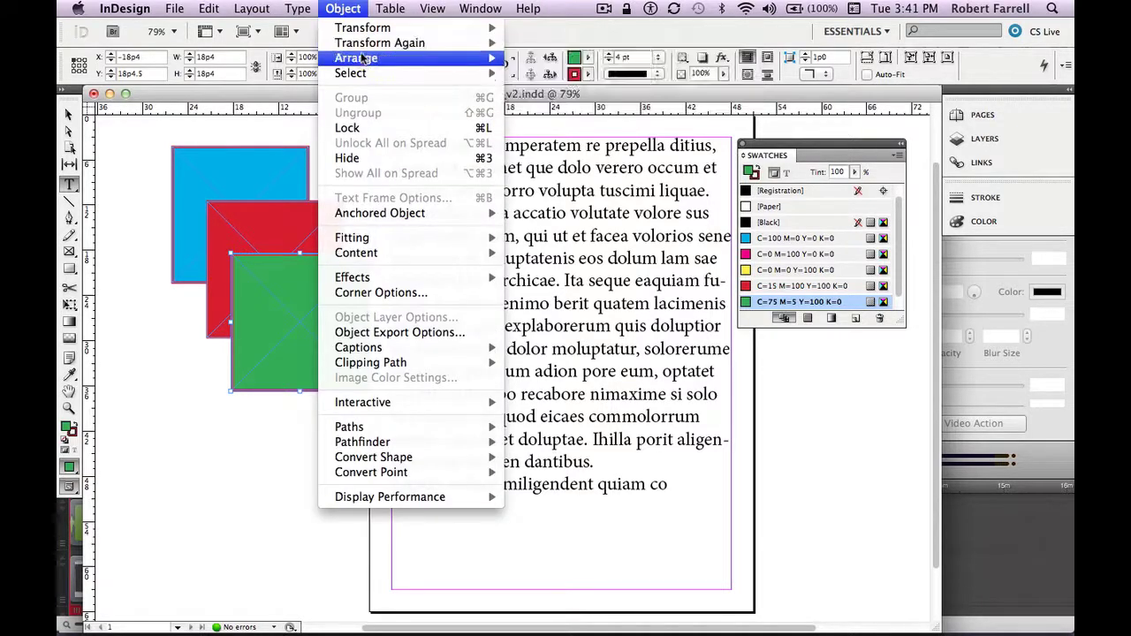
mouse_move(362, 60)
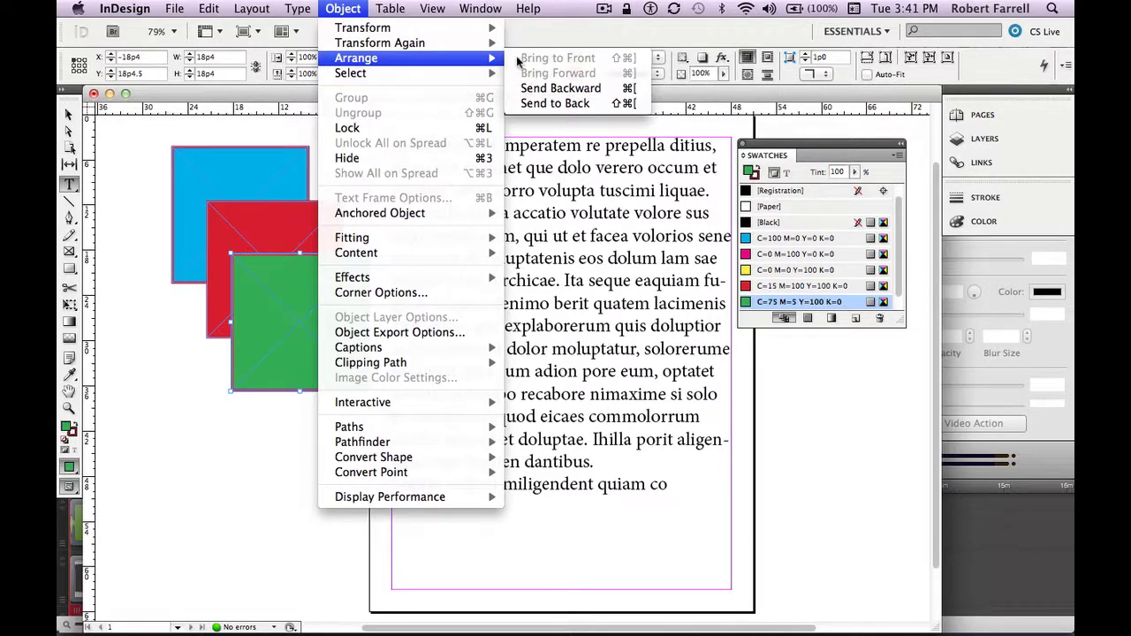
click(343, 7)
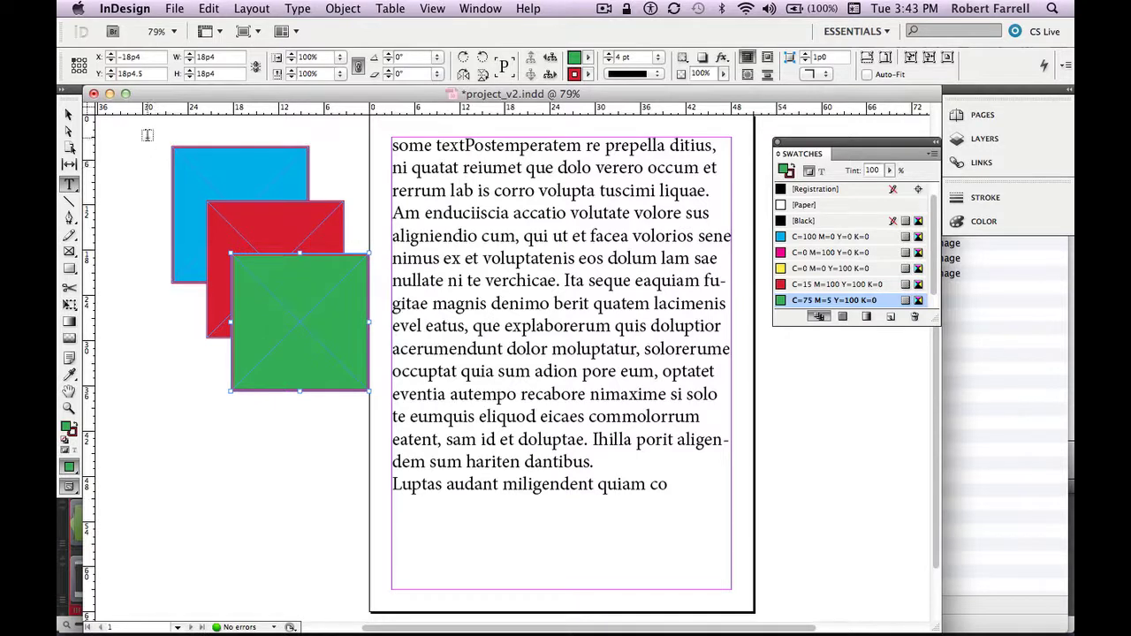
Cut all three overlapping squares from the pasteboard and save the document.
drag(144, 131, 335, 430)
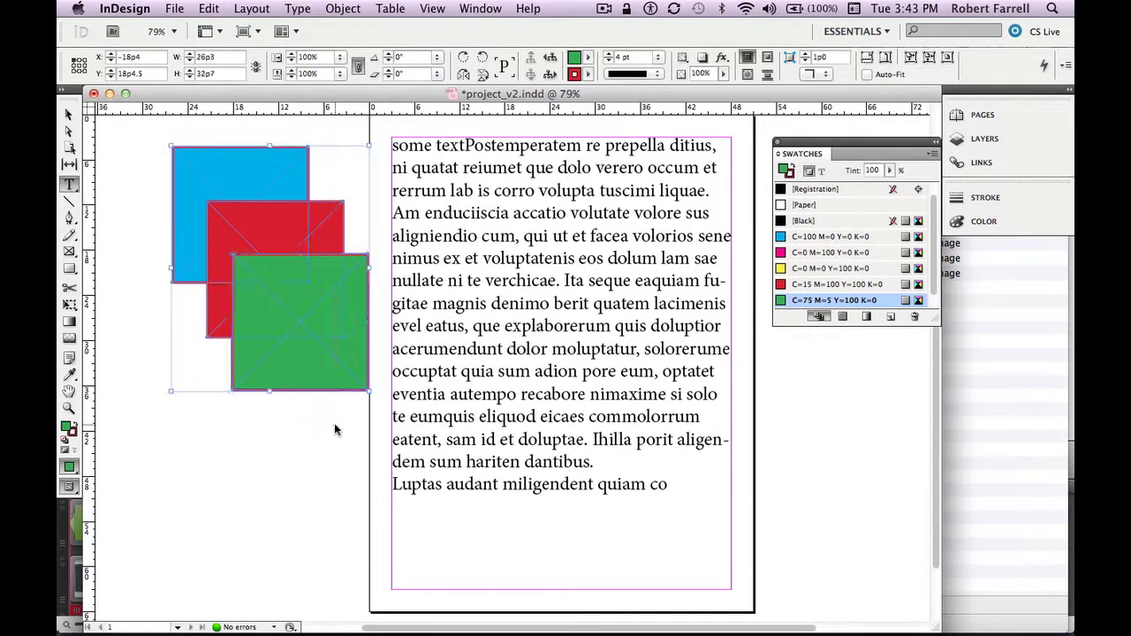
key(super+x)
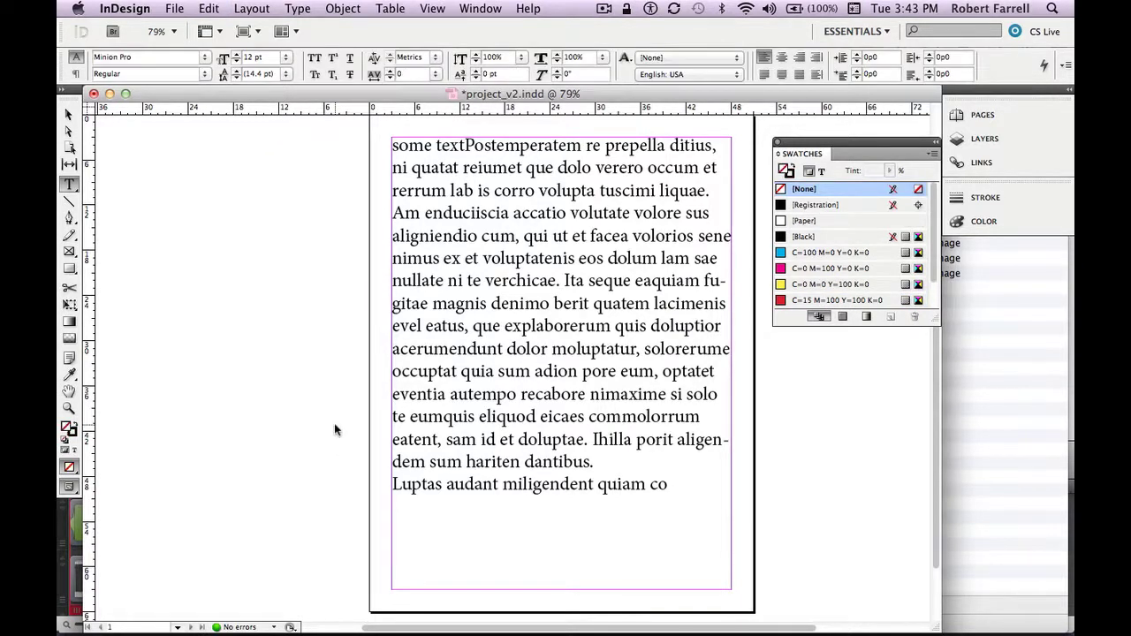
key(super+s)
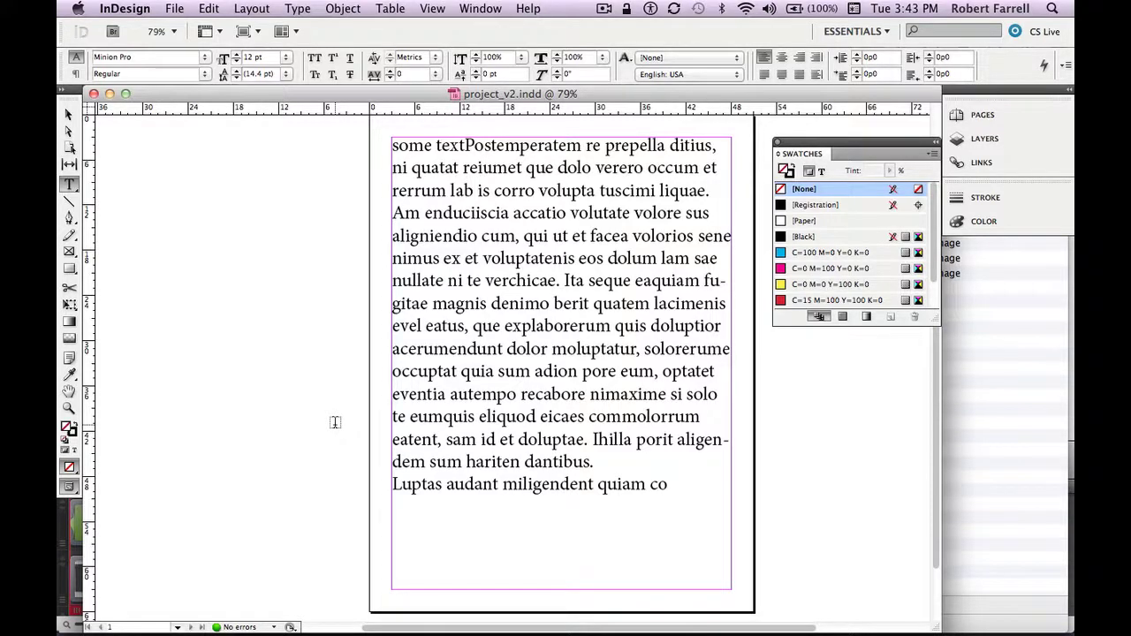
Draw an empty rectangular graphic frame about 23p7.5 wide and 16p6 high on the pasteboard beside the text page.
key(f)
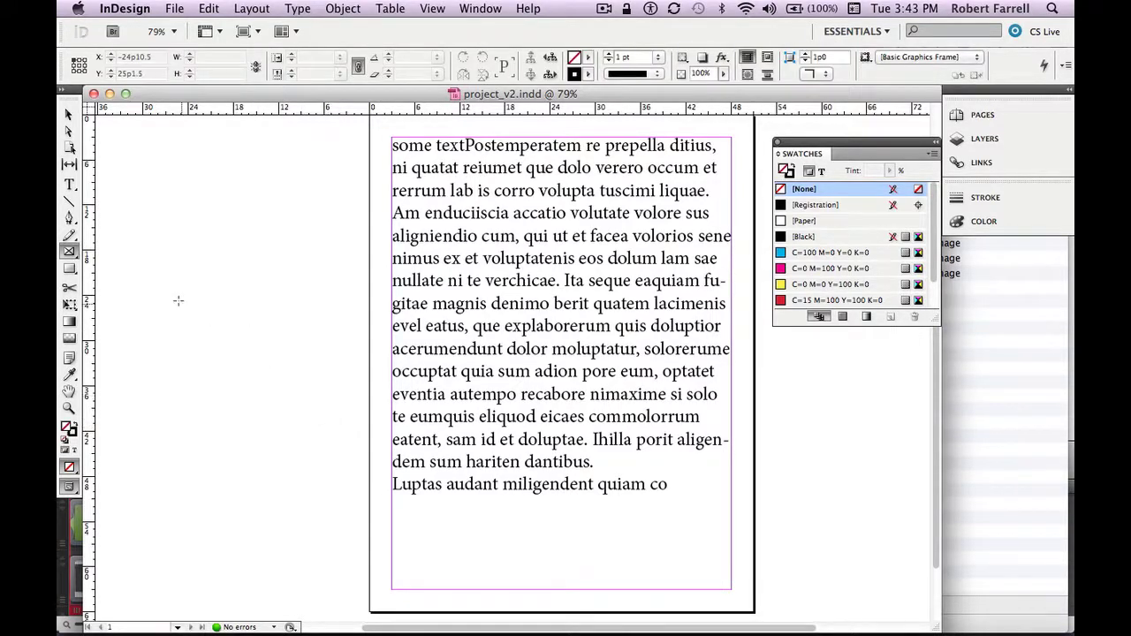
drag(156, 201, 335, 325)
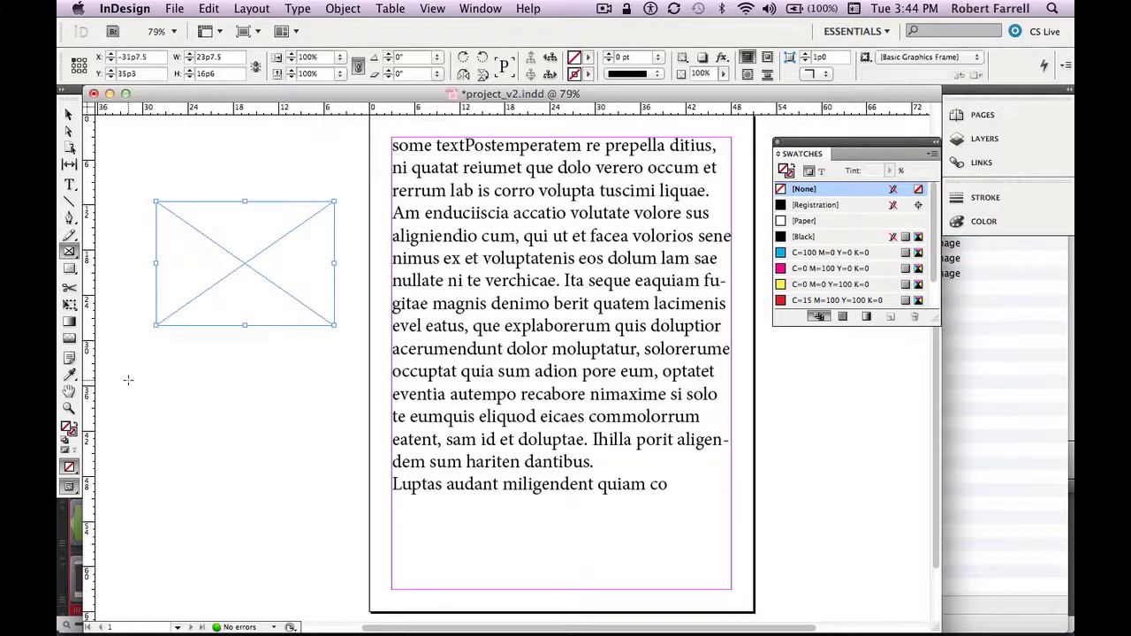
Draw two more empty graphic frames: about 21p0 by 15p4.5 below the first, and about 23p7.5 by 16p6 overlapping the page's lower-left corner.
drag(128, 380, 286, 496)
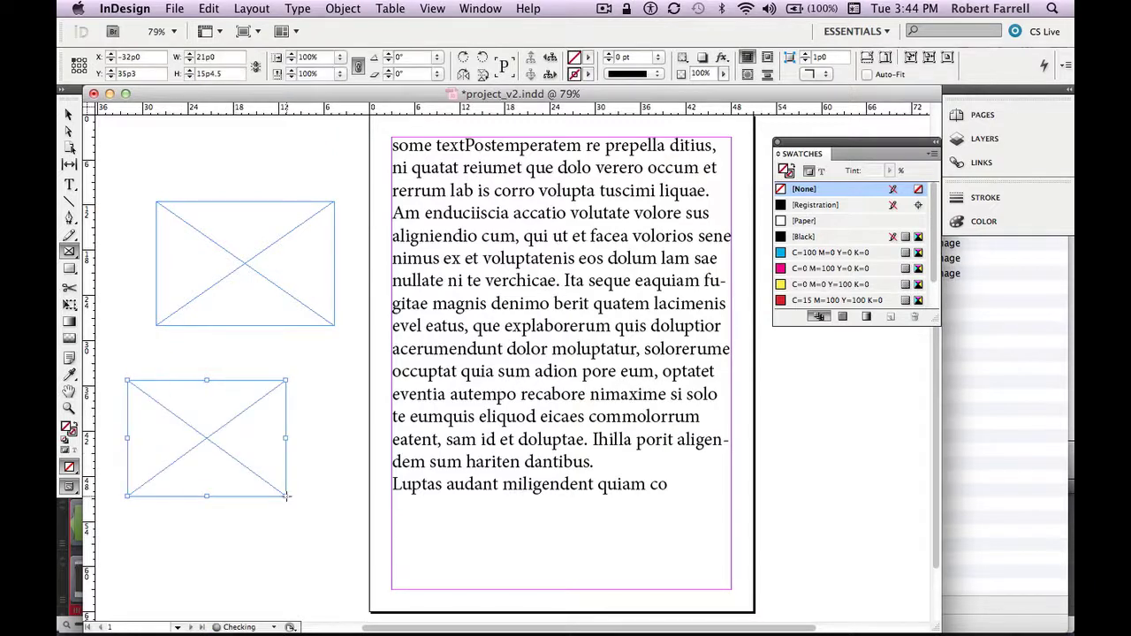
drag(329, 454, 506, 578)
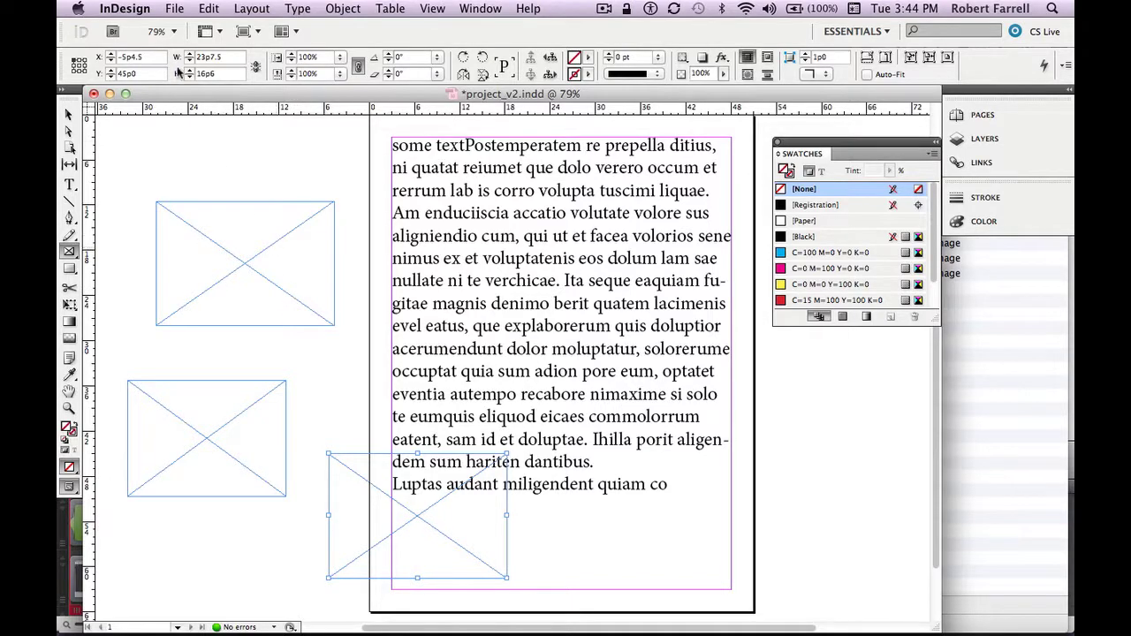
Place 16.jpg from the images folder in Desktop's indesign_docs into the frame overlapping the page, then deselect it.
click(178, 7)
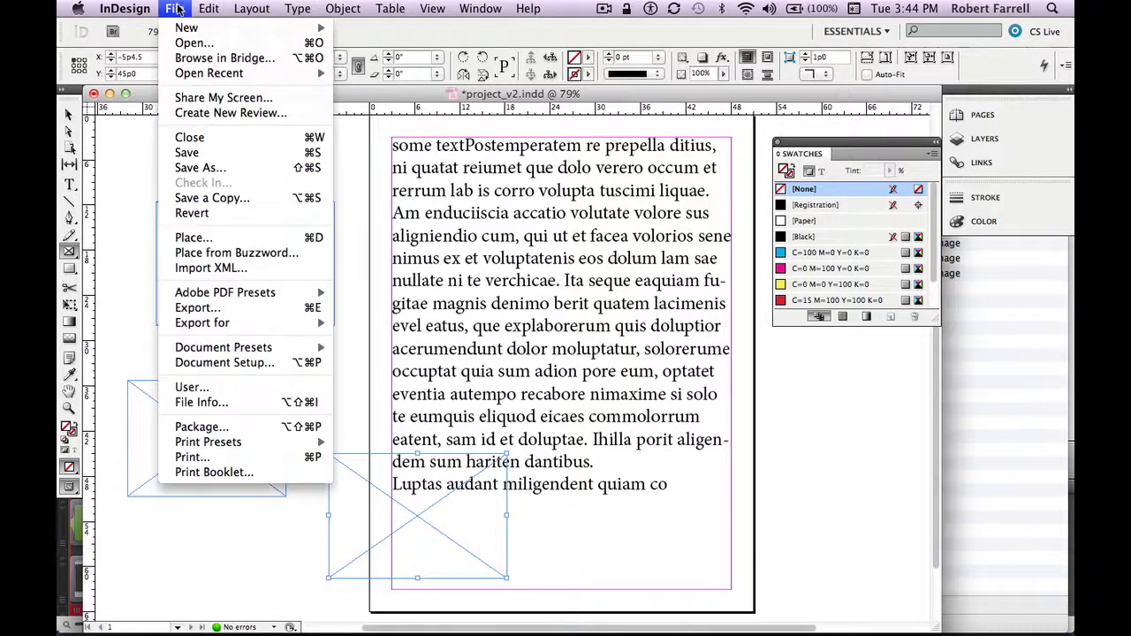
click(206, 241)
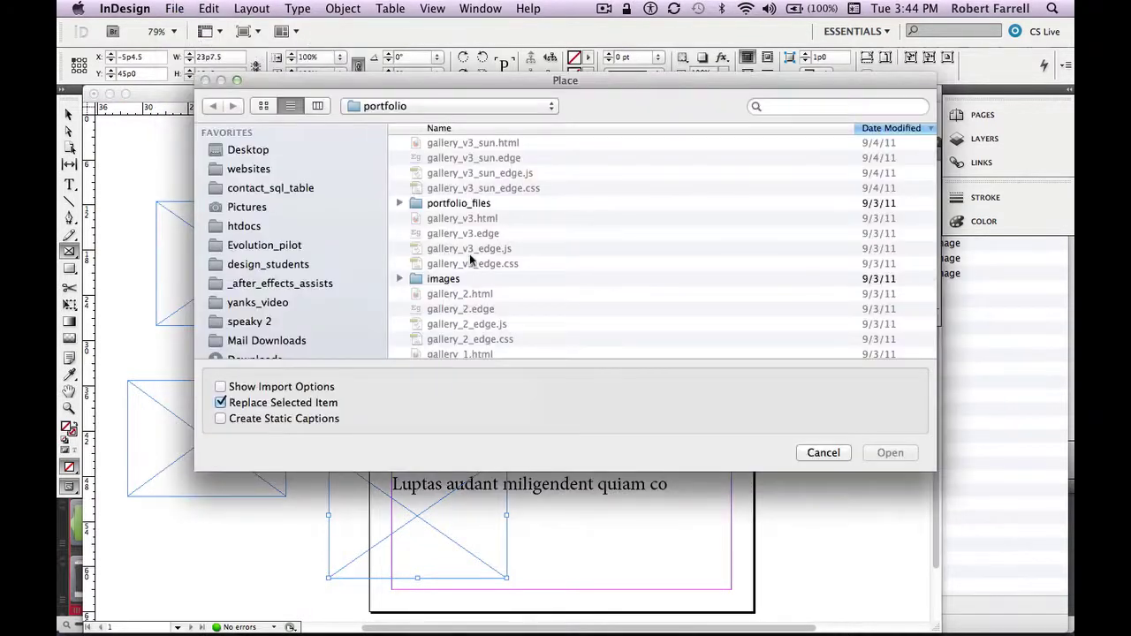
key(super+shift+d)
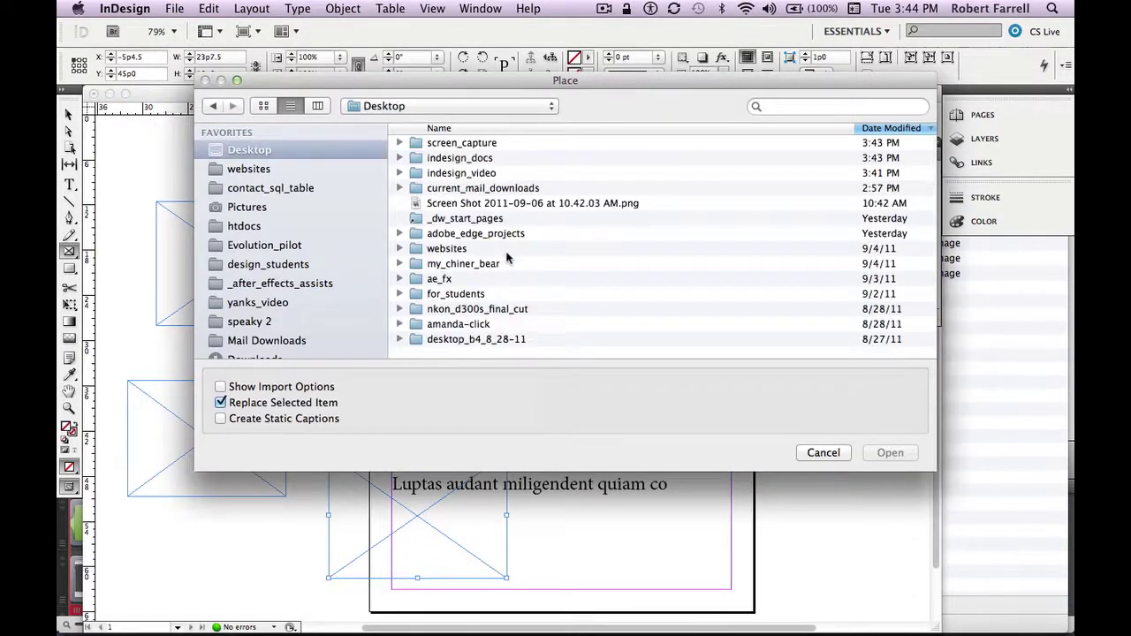
double_click(488, 161)
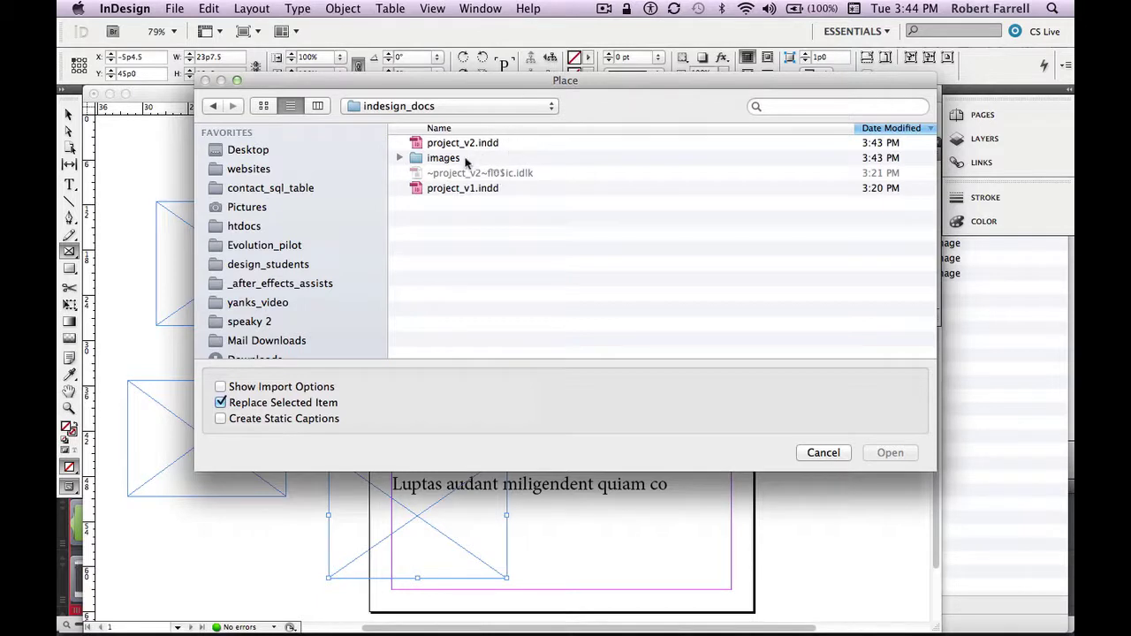
double_click(466, 159)
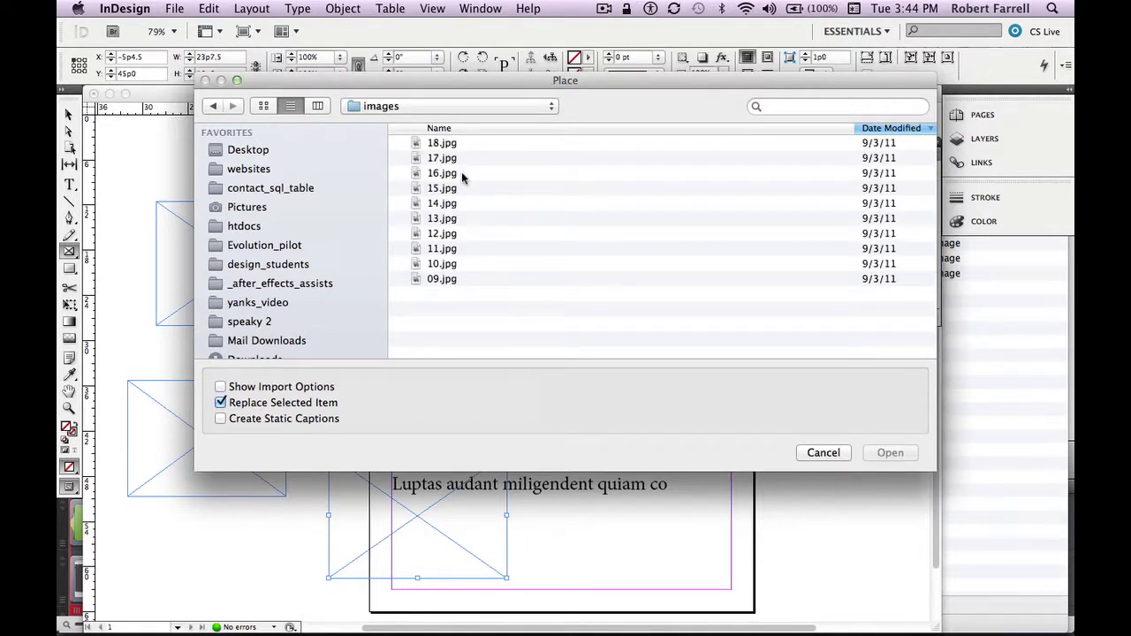
click(453, 176)
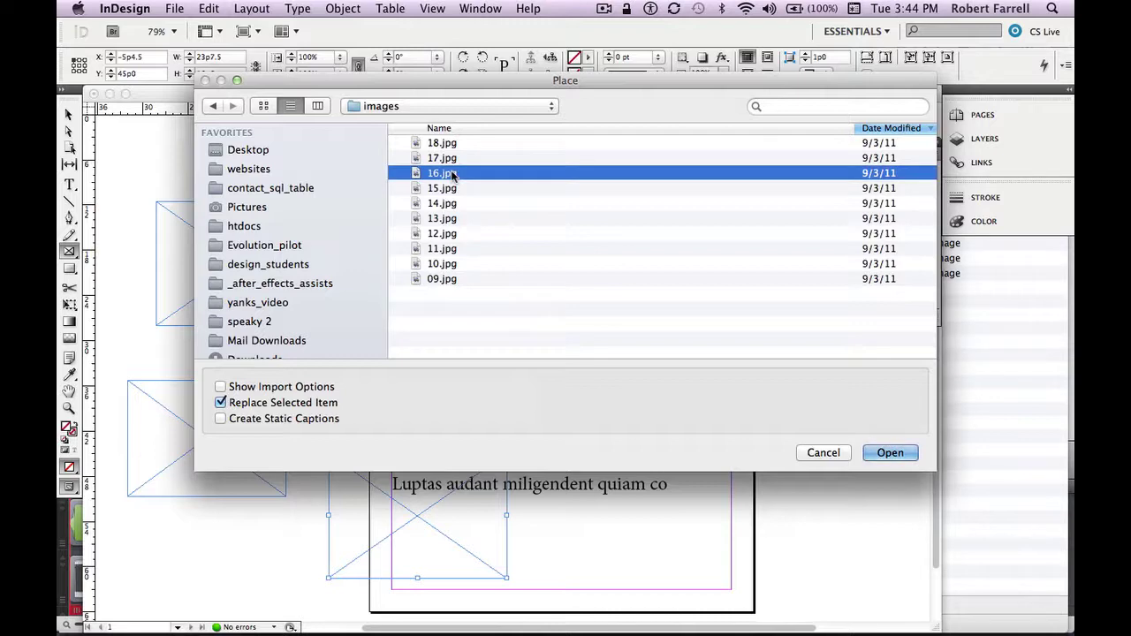
double_click(452, 174)
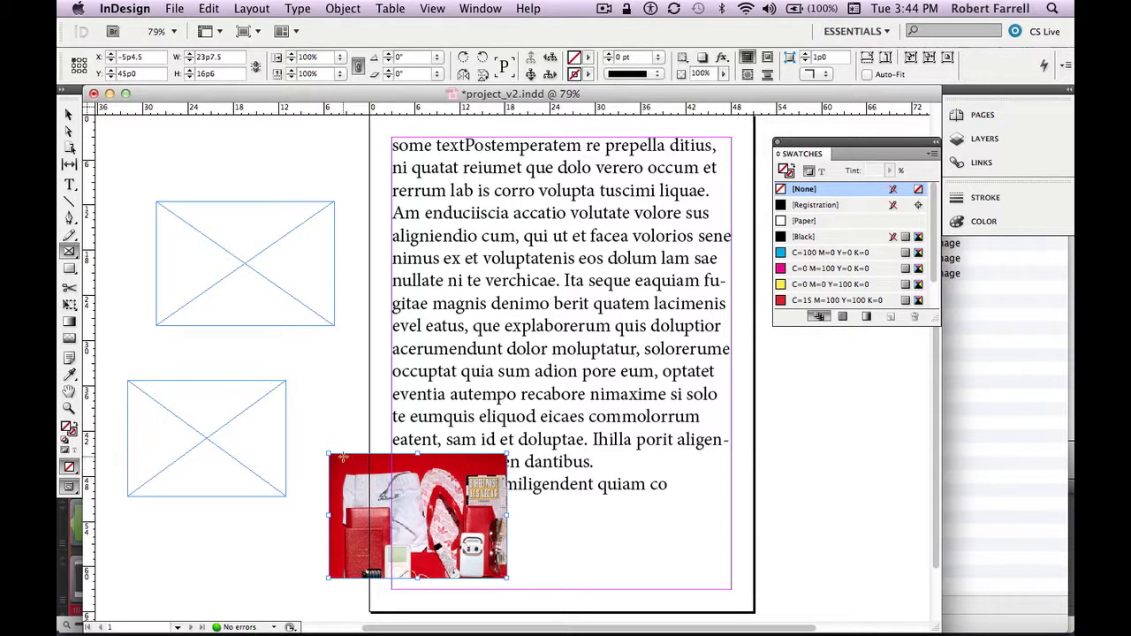
click(326, 416)
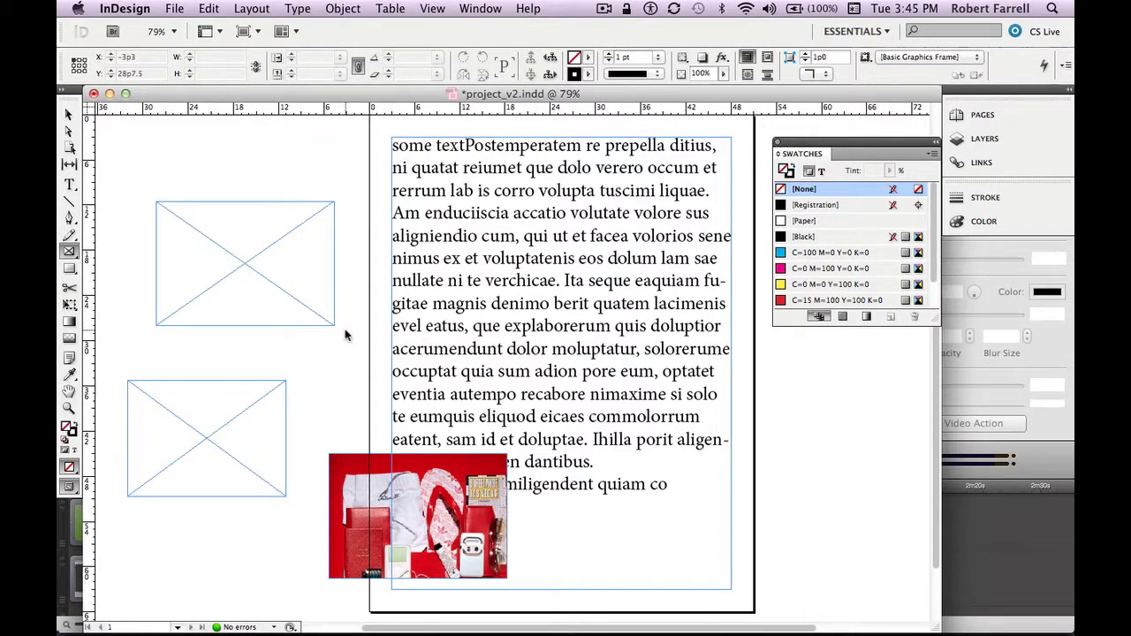
Place 11.jpg from the images folder into the upper empty graphic frame on the pasteboard.
click(290, 288)
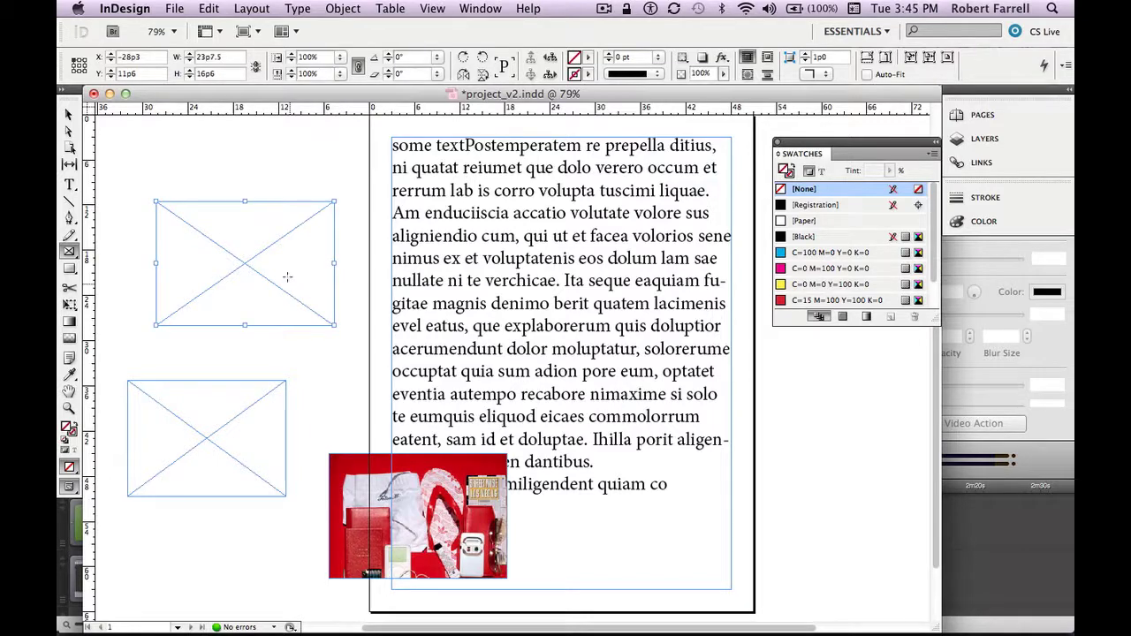
click(174, 9)
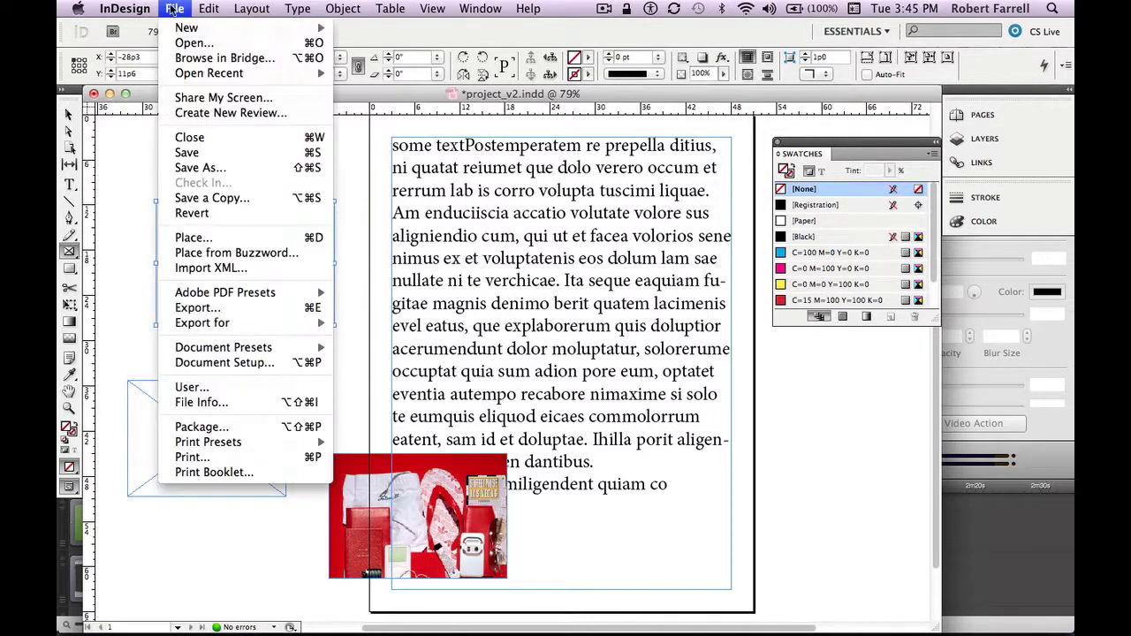
click(203, 237)
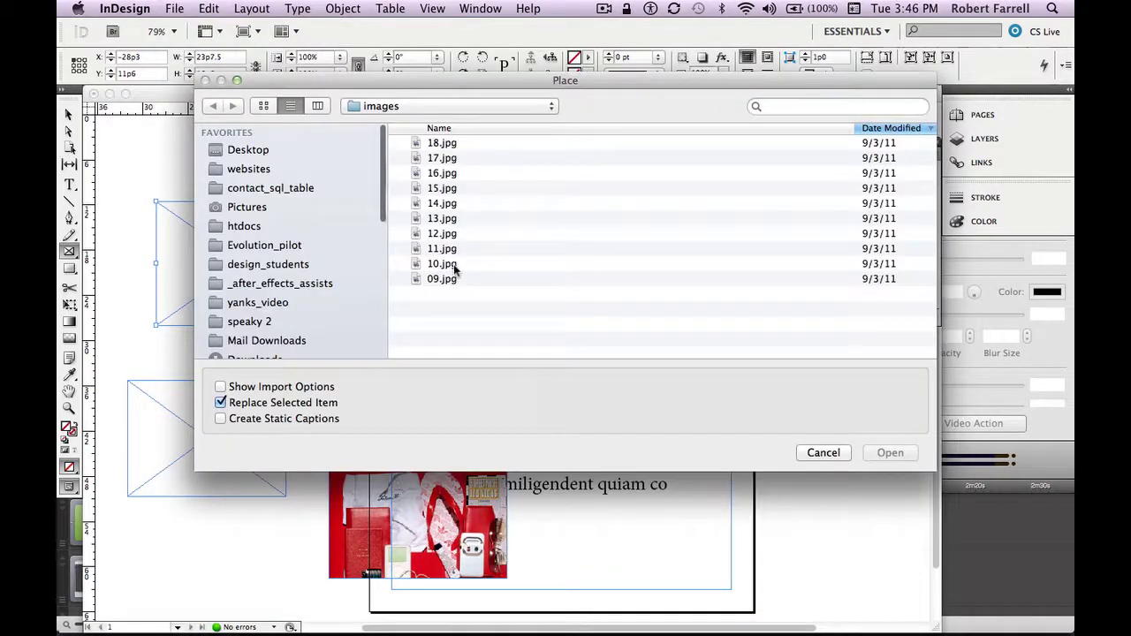
click(451, 250)
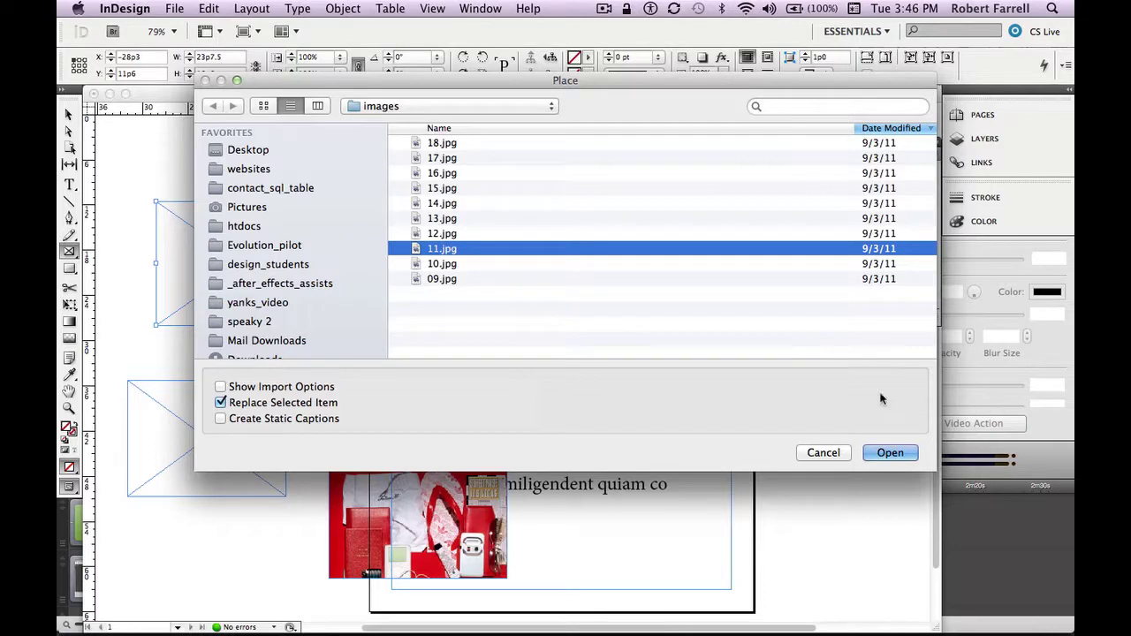
click(900, 455)
click(273, 278)
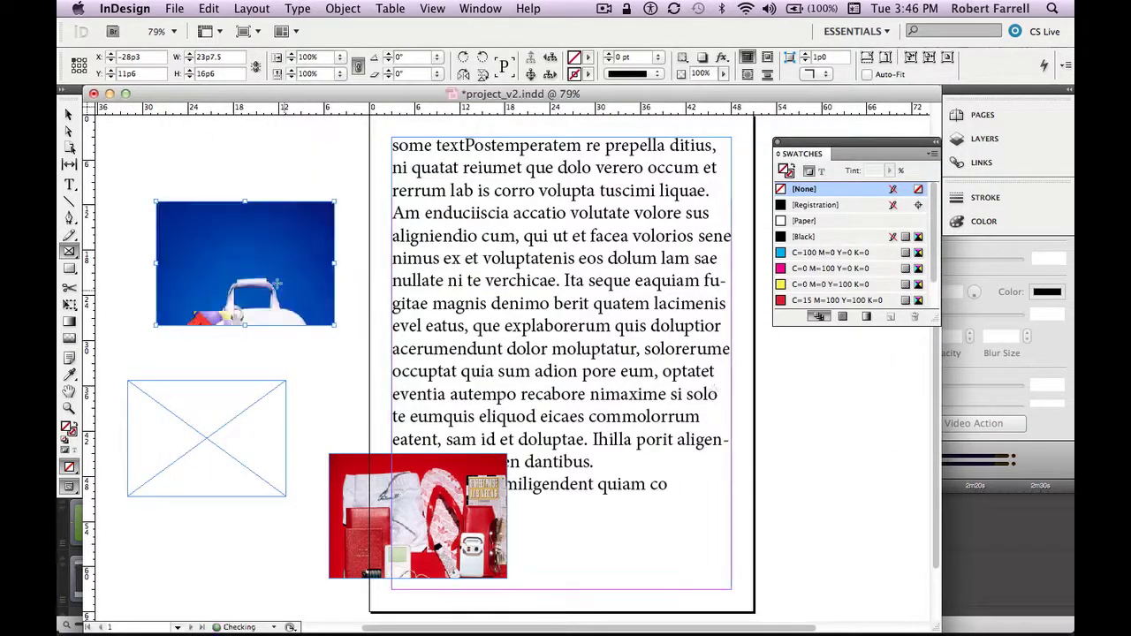
Place 10.jpg from the images folder into the lower empty graphic frame on the pasteboard.
click(261, 419)
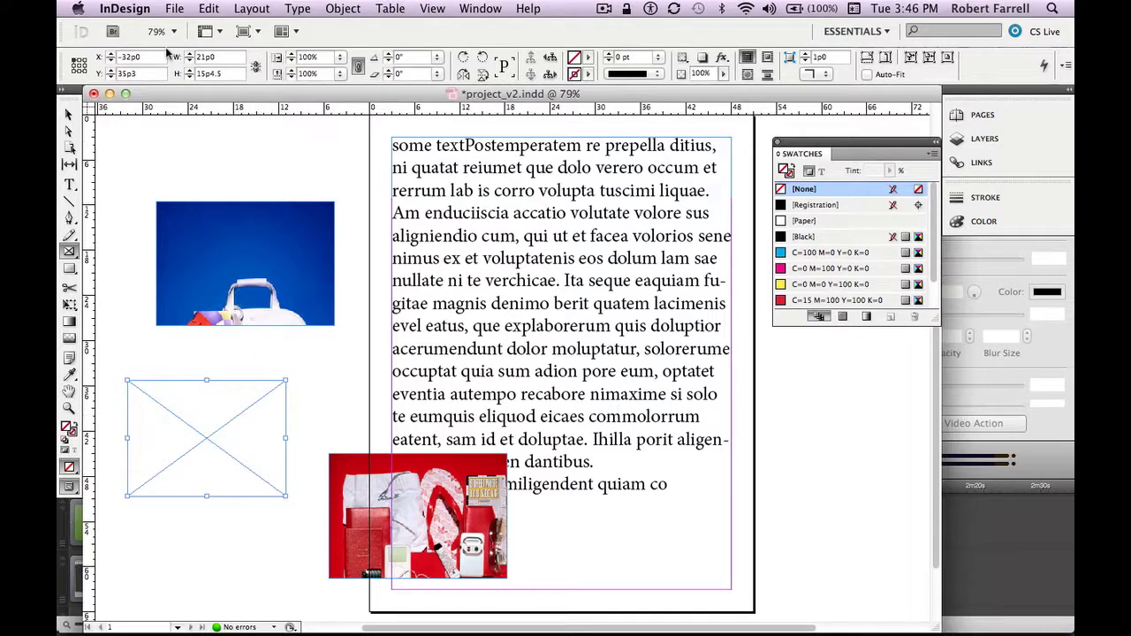
click(167, 8)
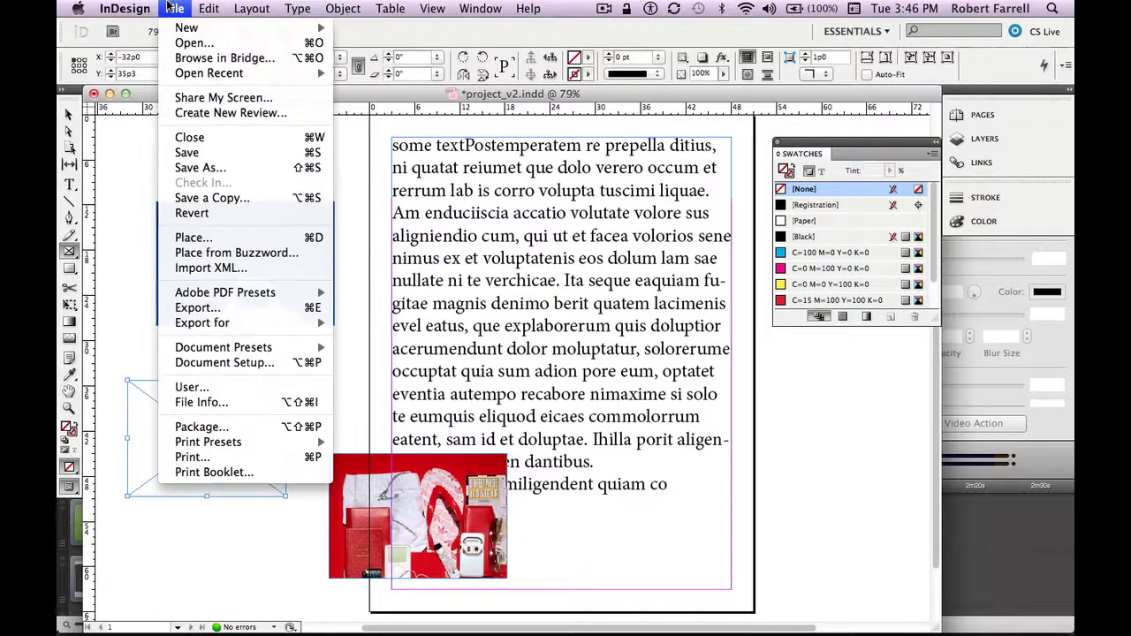
click(221, 239)
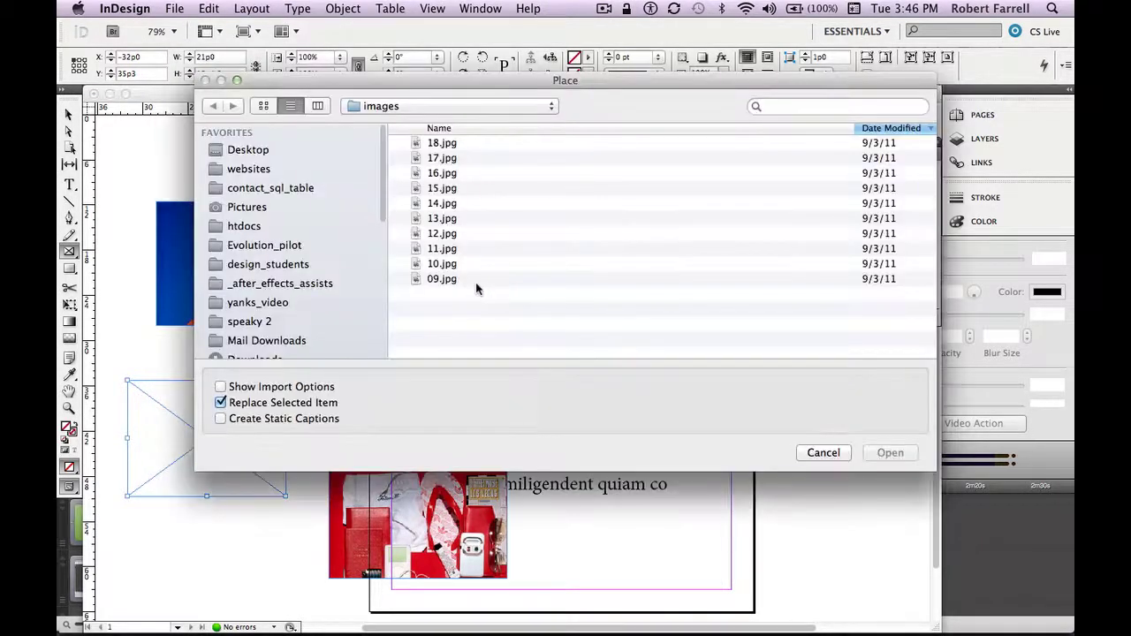
click(444, 265)
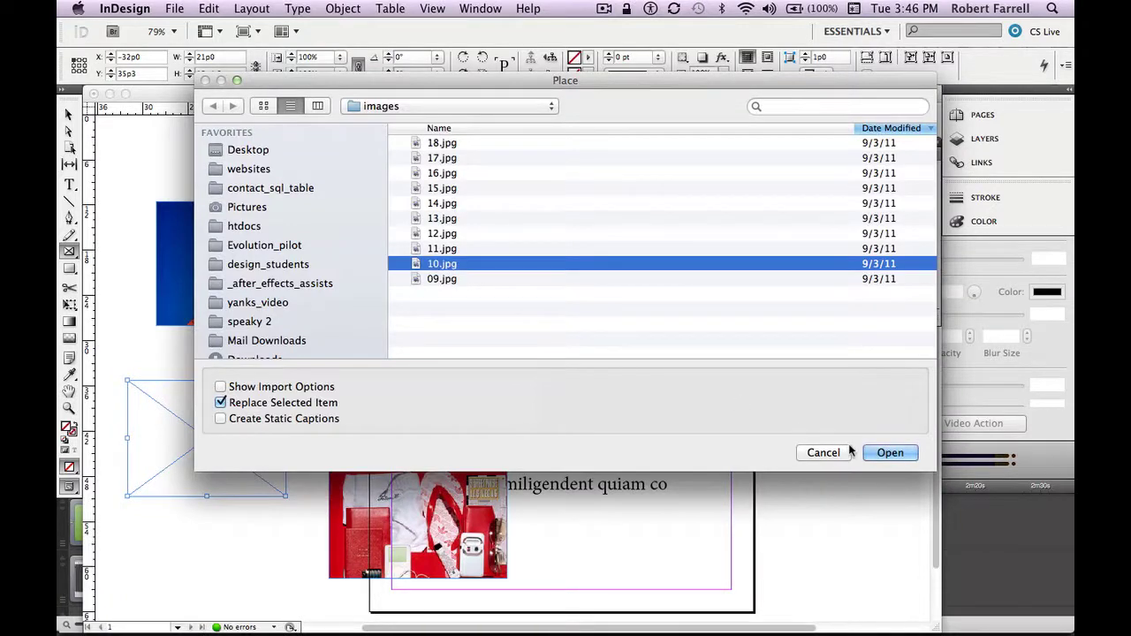
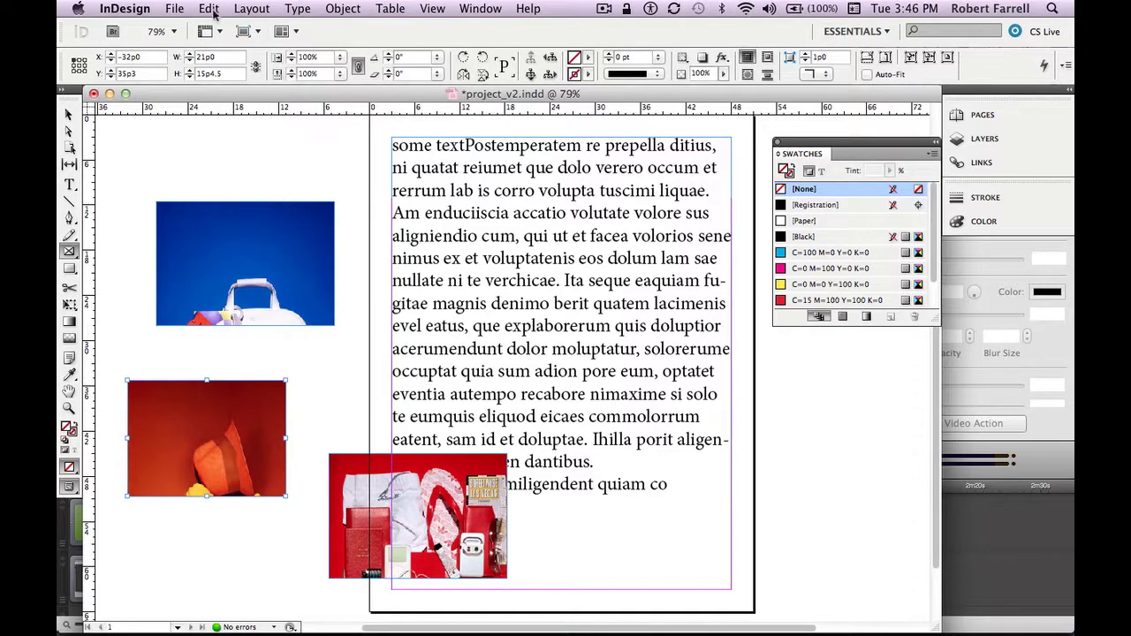
Undo the three image placements one after another, emptying all three graphic frames.
click(209, 8)
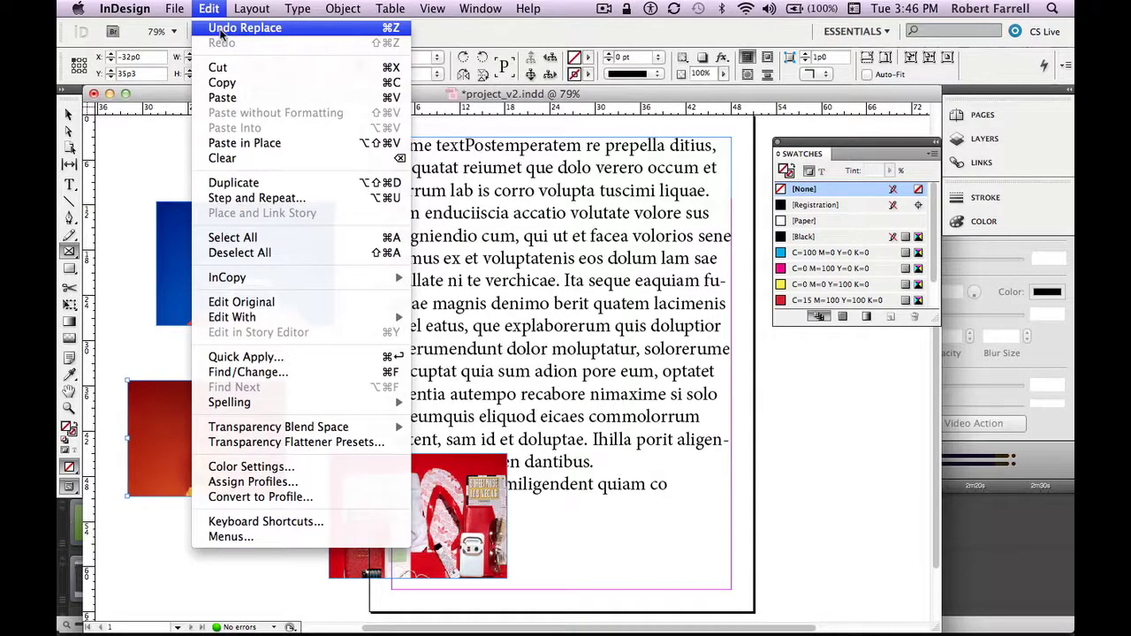
click(221, 32)
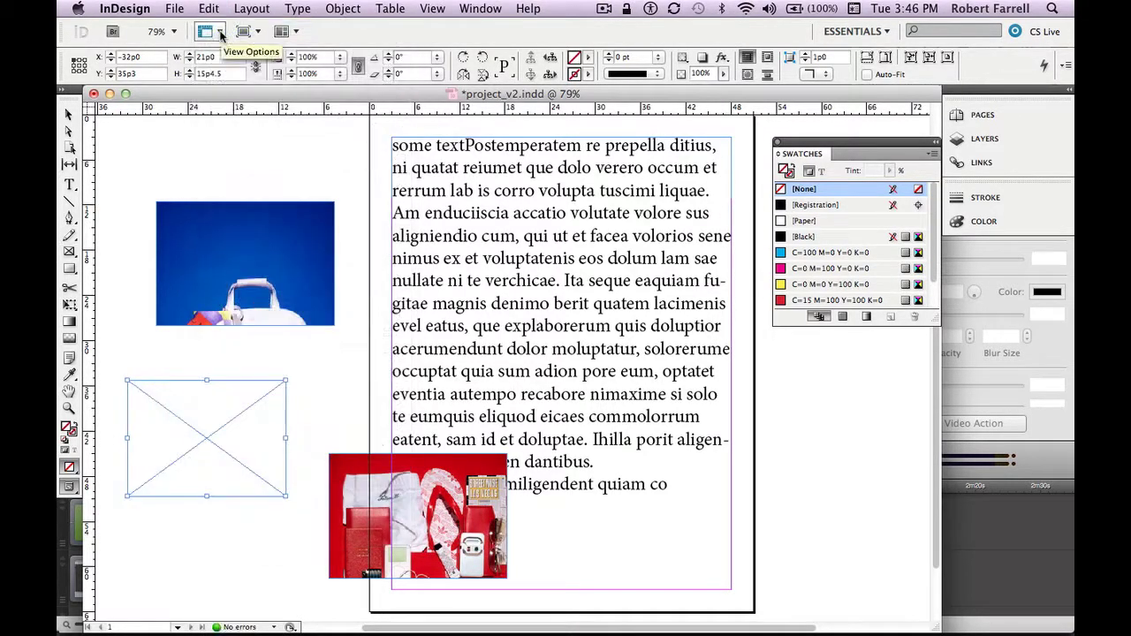
key(super+z)
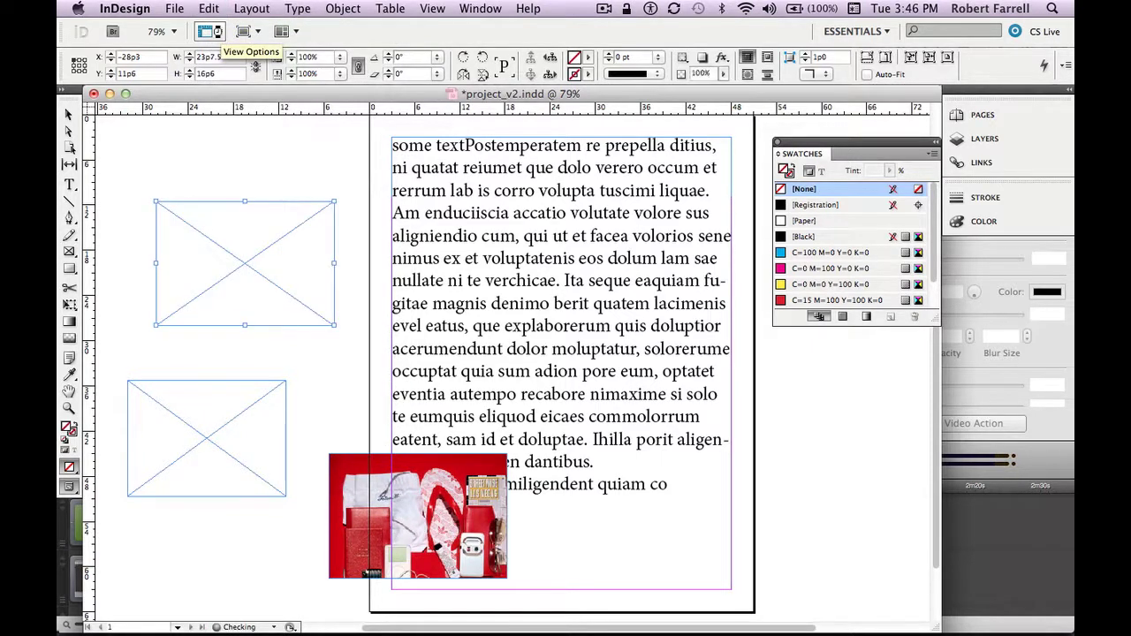
key(super+z)
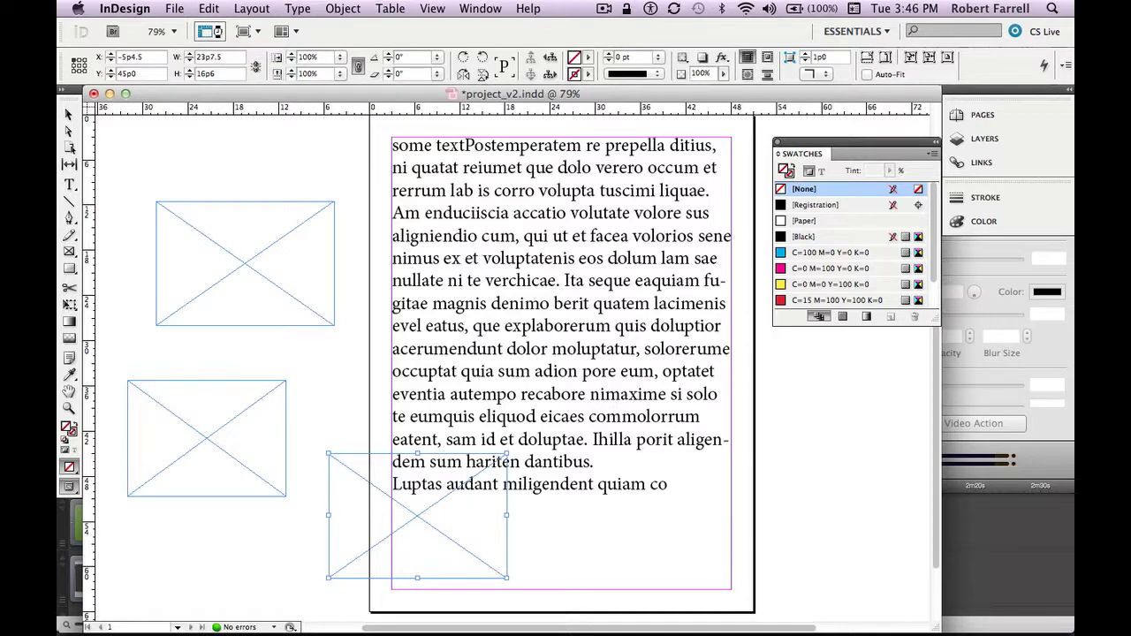
Load 17.jpg, 15.jpg and 12.jpg together from the images folder for placing.
click(176, 8)
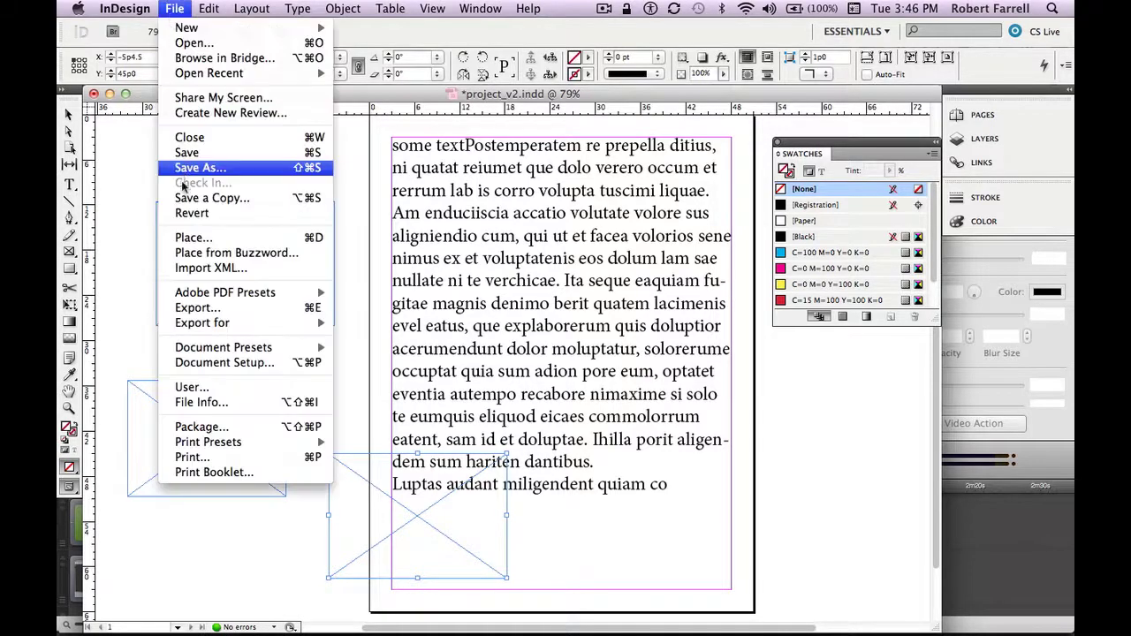
click(192, 238)
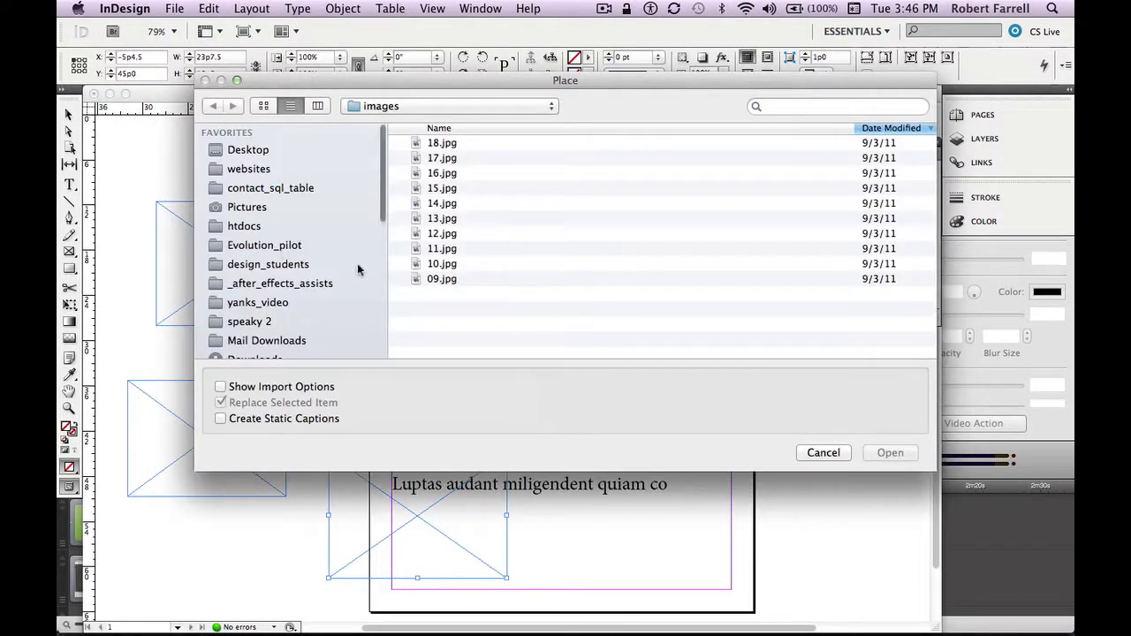
click(445, 188)
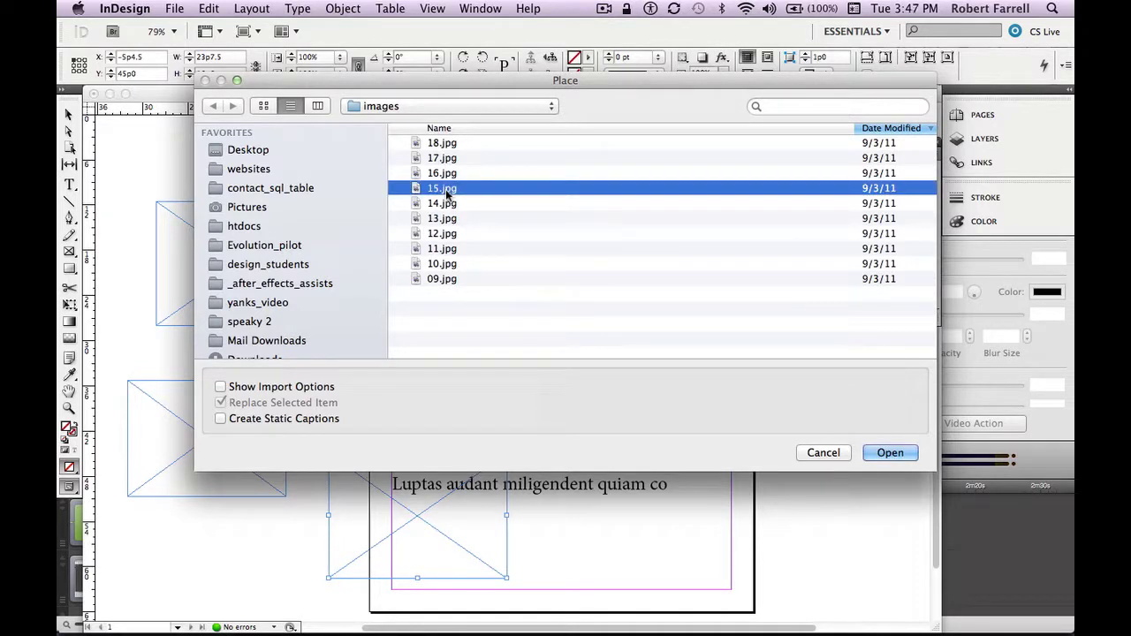
super+click(447, 233)
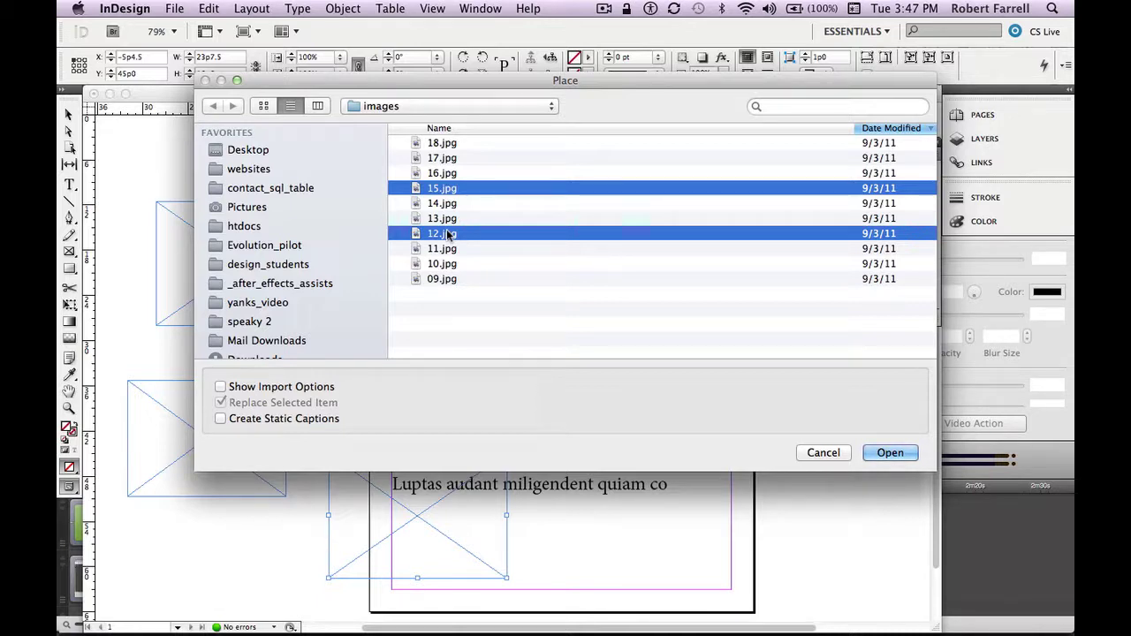
super+click(442, 157)
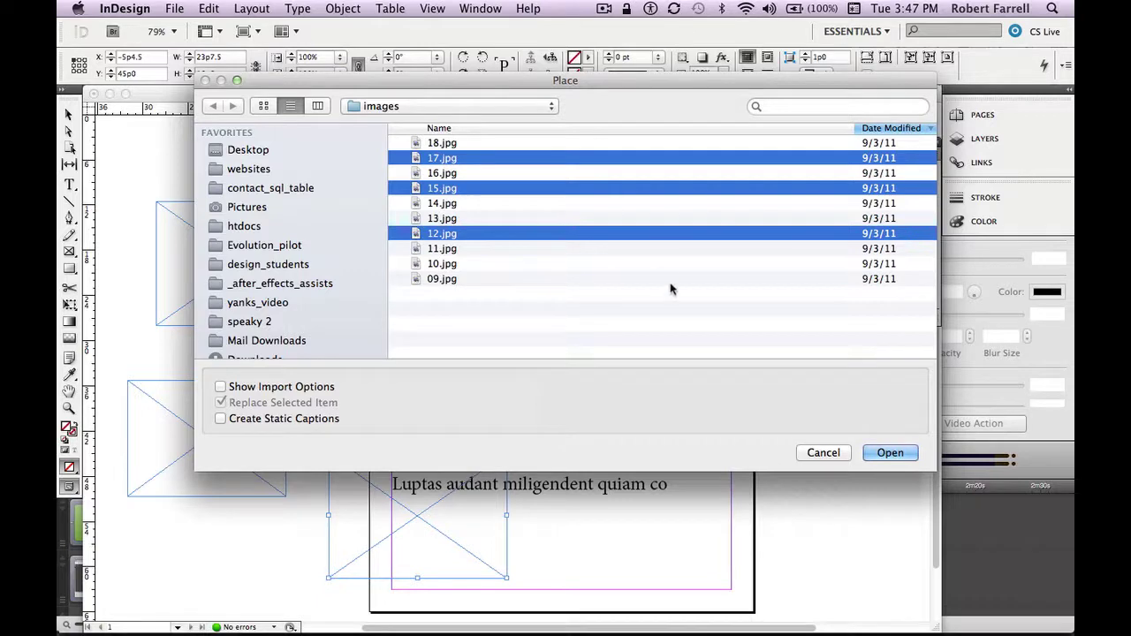
click(897, 455)
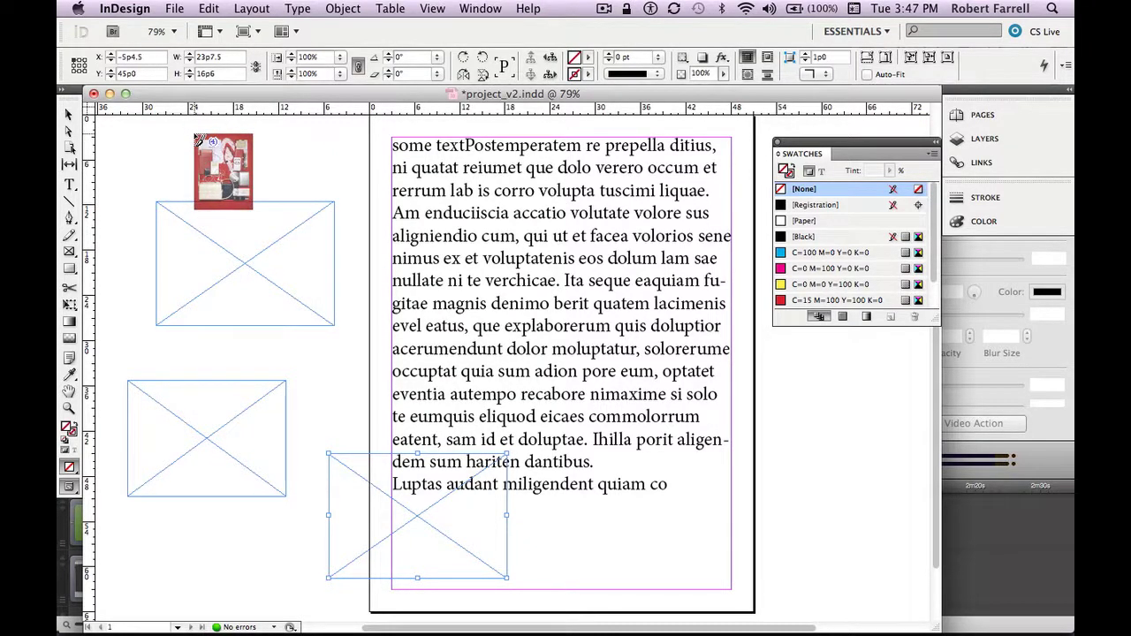
Cycle through the thumbnails of the images loaded in the place cursor.
key(Right)
key(Right)
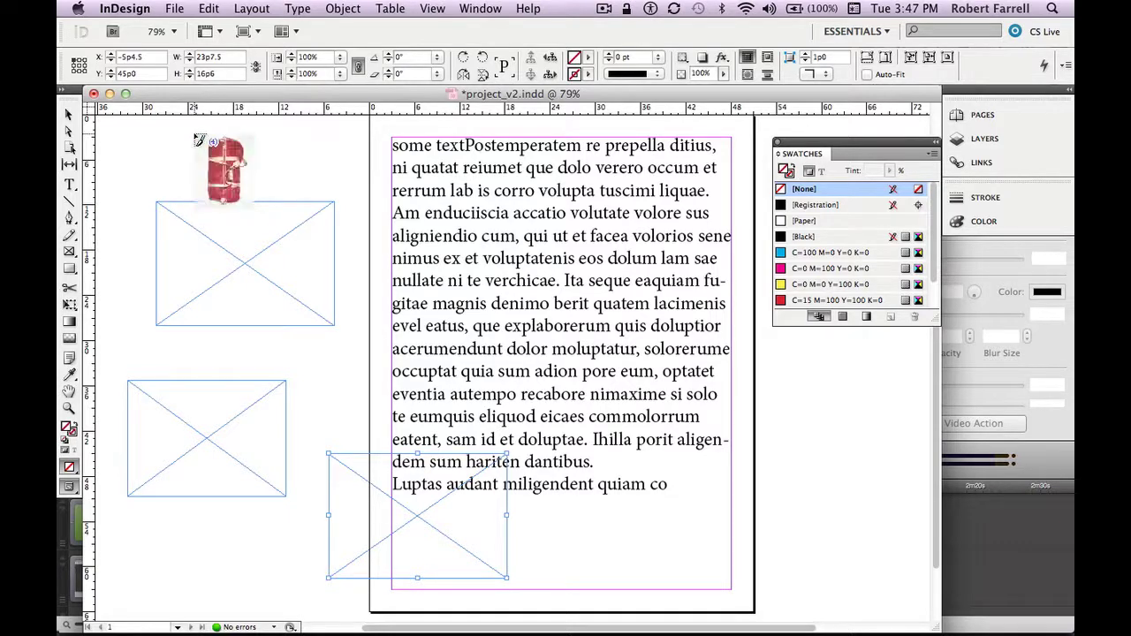
key(Right)
key(Right)
key(Right)
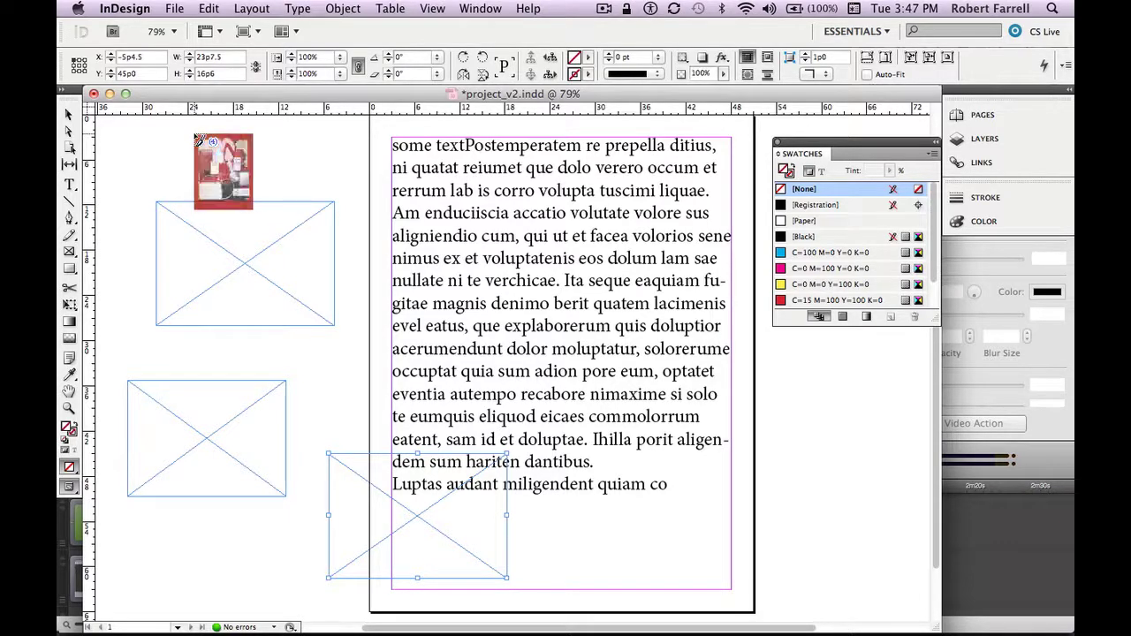
key(Right)
key(Right)
key(Right)
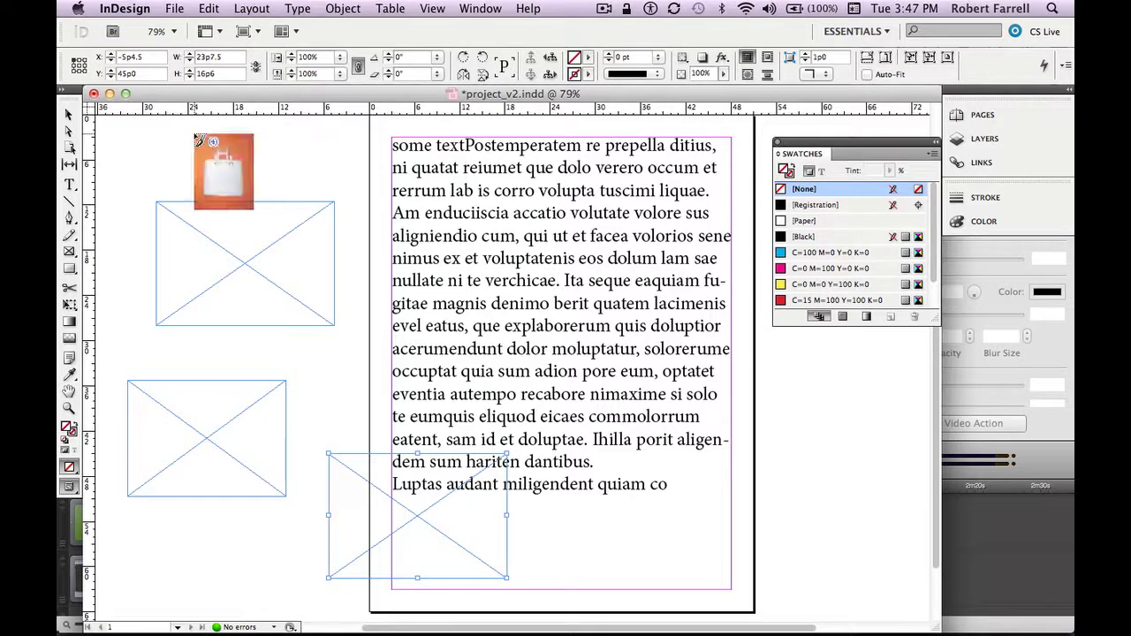
key(Right)
key(Right)
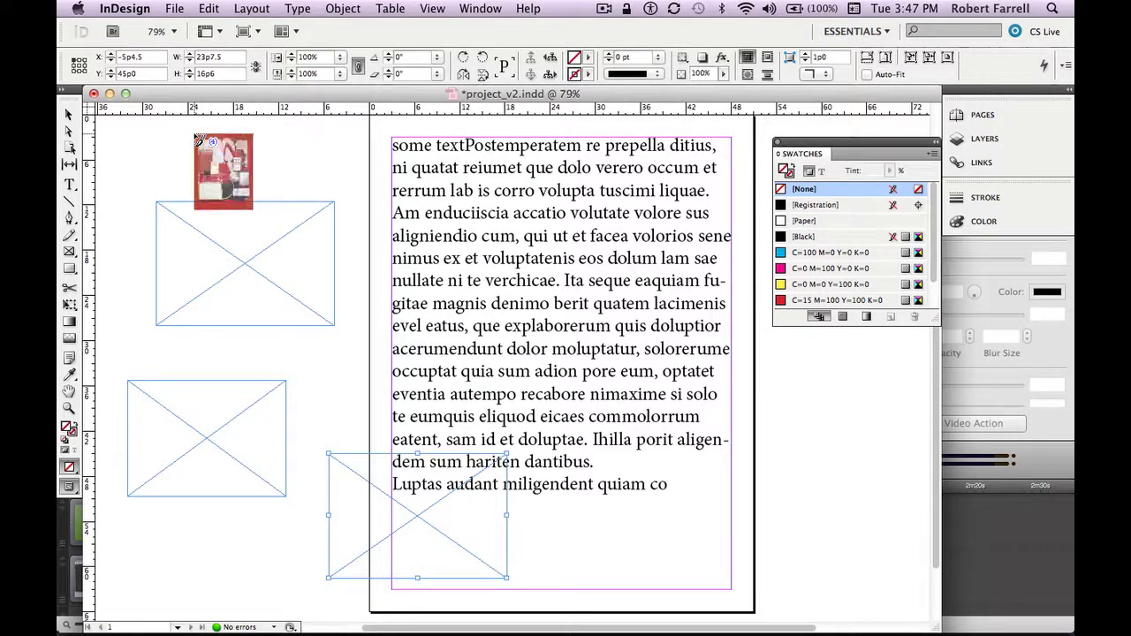
key(Right)
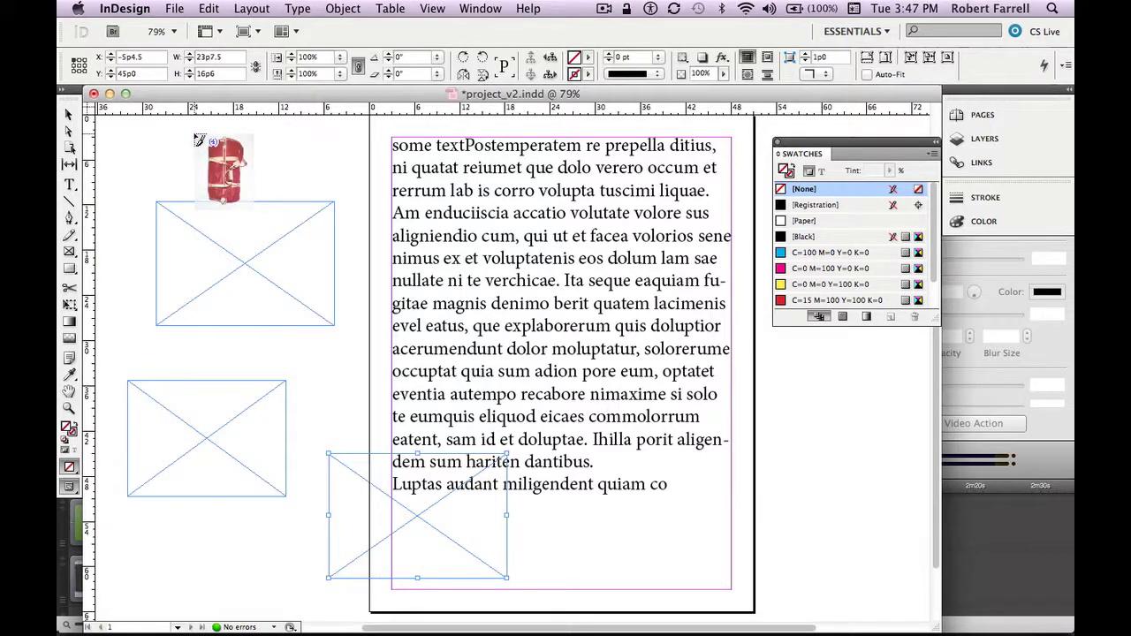
Cycle the loaded images to the red duffel bag and place it in the upper graphic frame on the pasteboard.
key(Right)
key(Right)
key(Right)
key(Right)
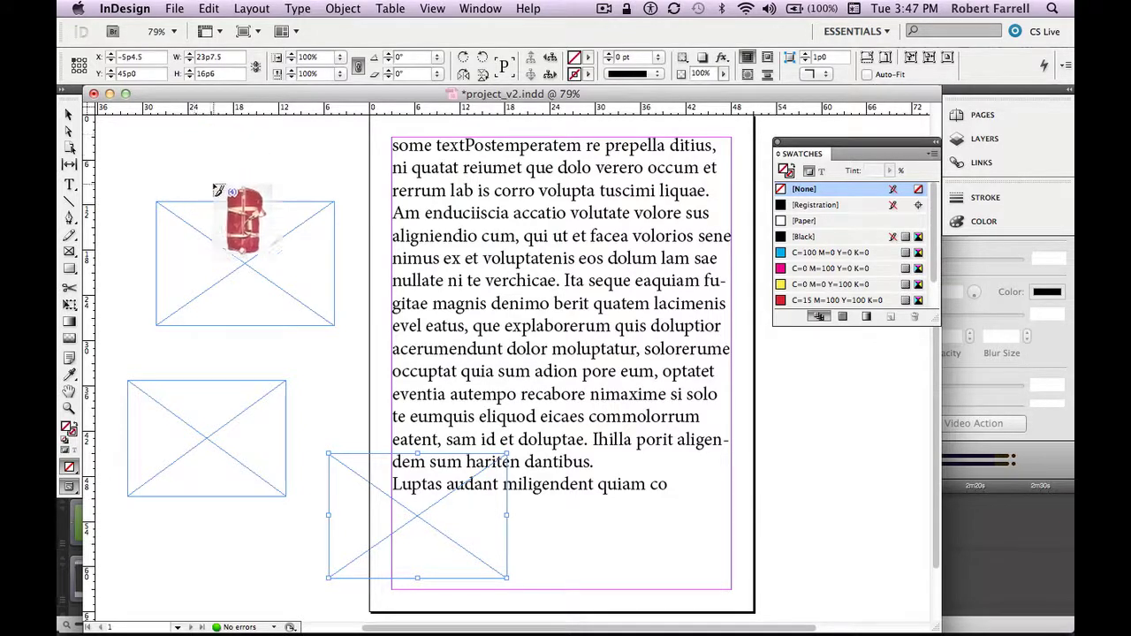
click(221, 247)
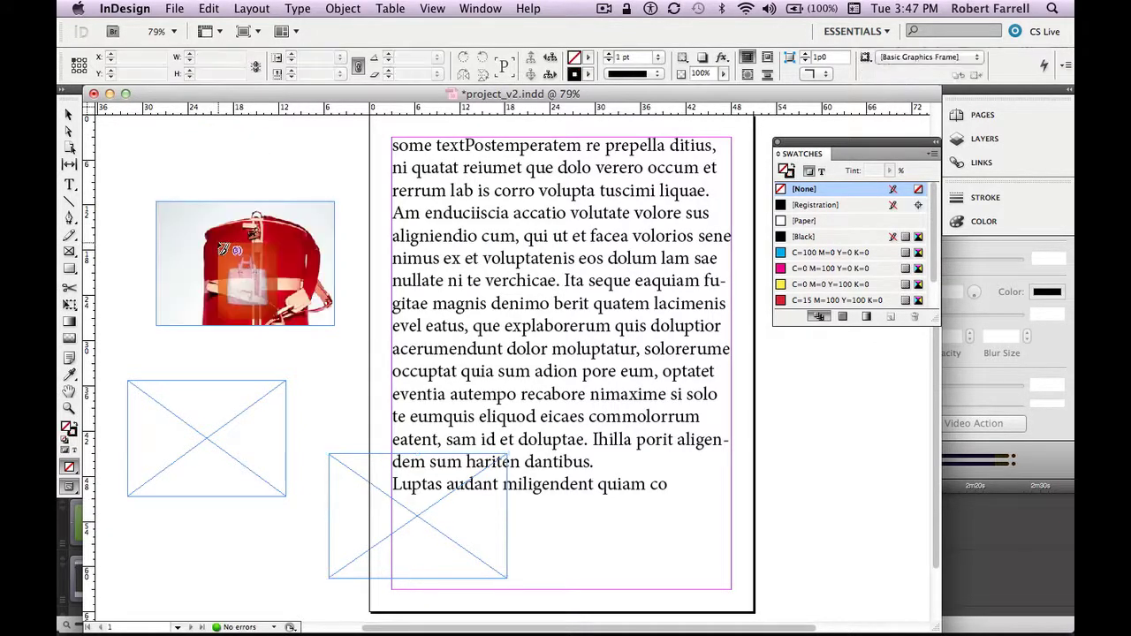
Cycle the loaded images to the green-background picture and place it in the lower graphic frame on the pasteboard.
click(204, 415)
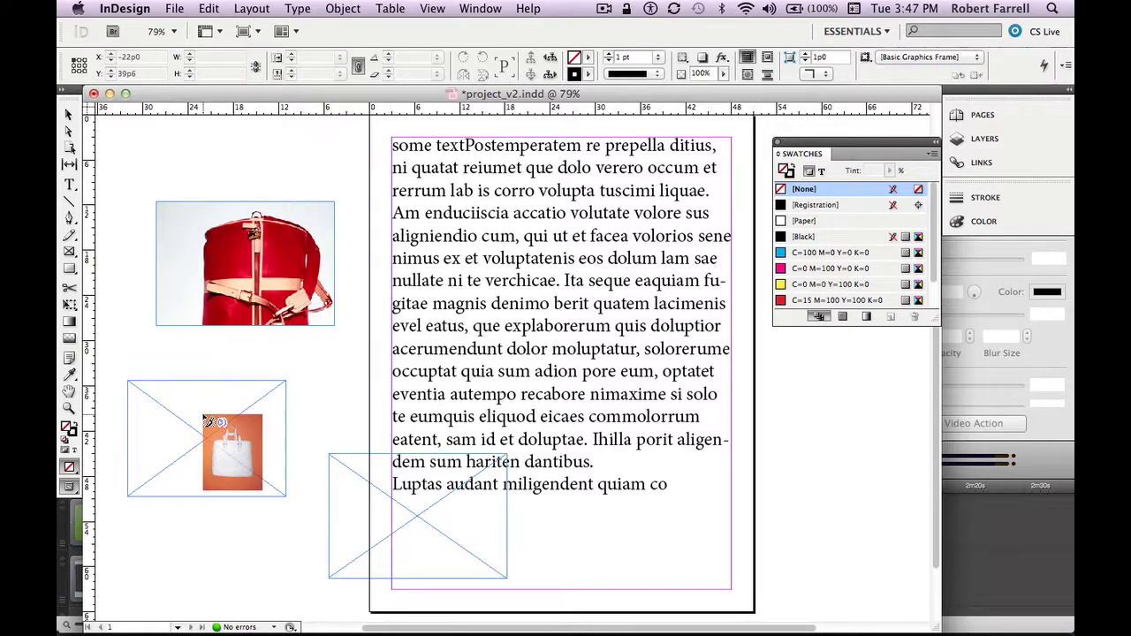
key(Right)
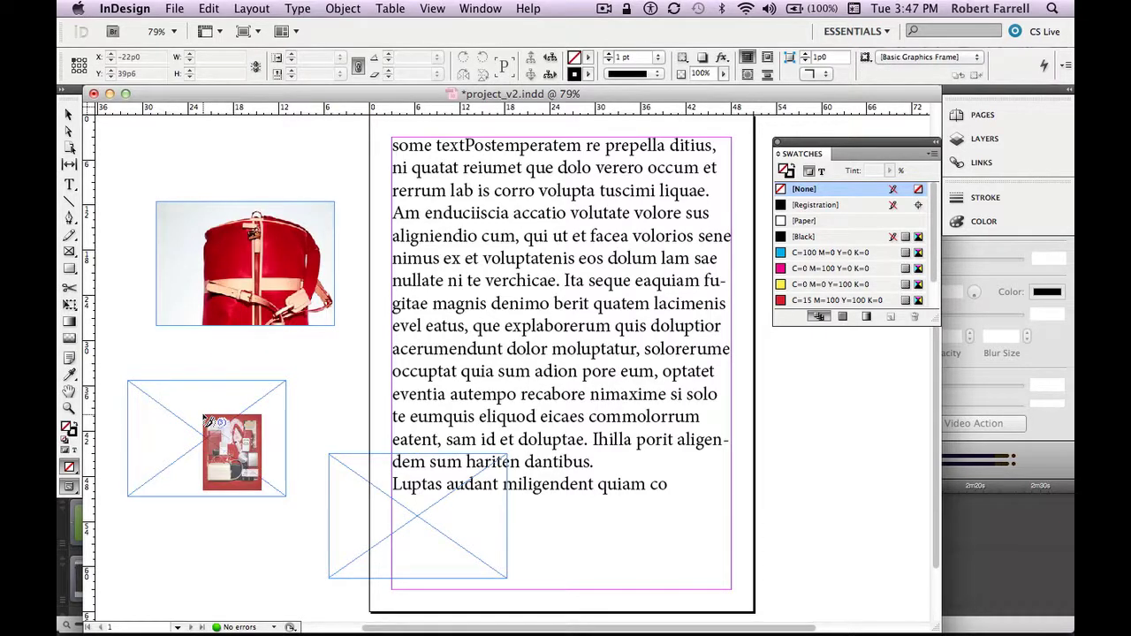
key(Right)
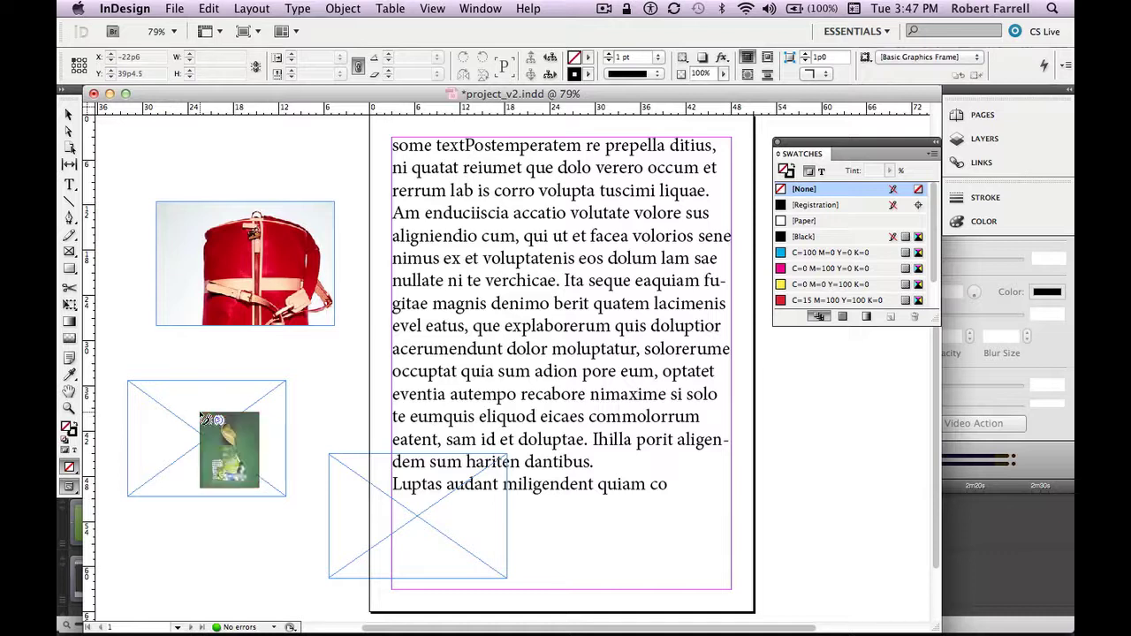
click(205, 417)
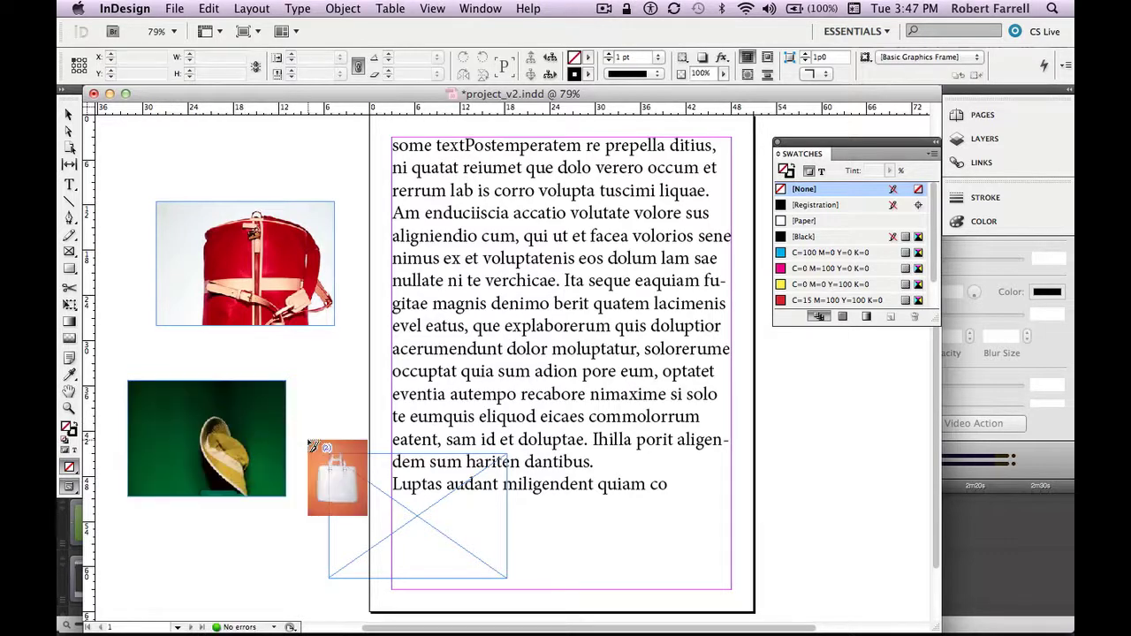
Try placing the white handbag in the frame overlapping the page and drawing a frame about 22p0 by 19p10.5 over the text, and undo both.
click(375, 488)
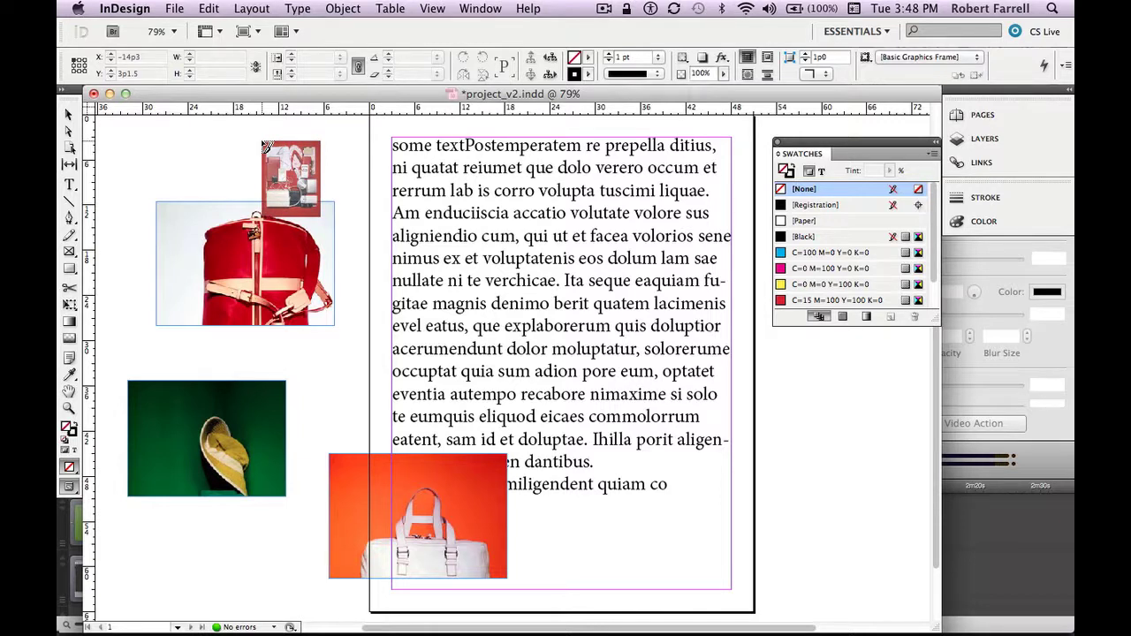
key(Escape)
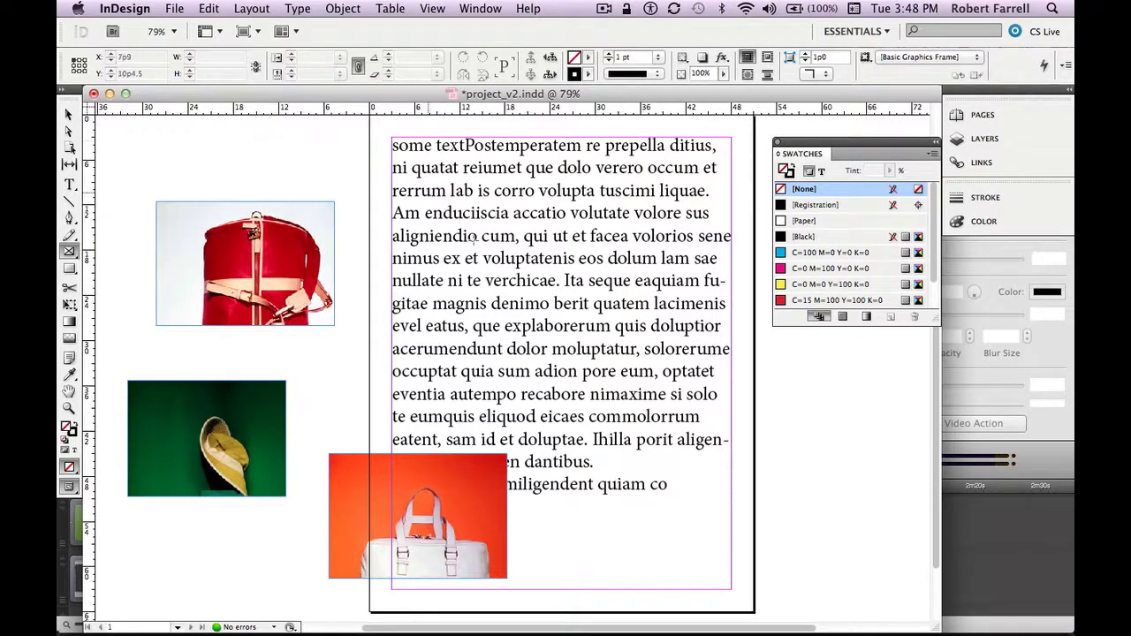
drag(514, 291, 680, 439)
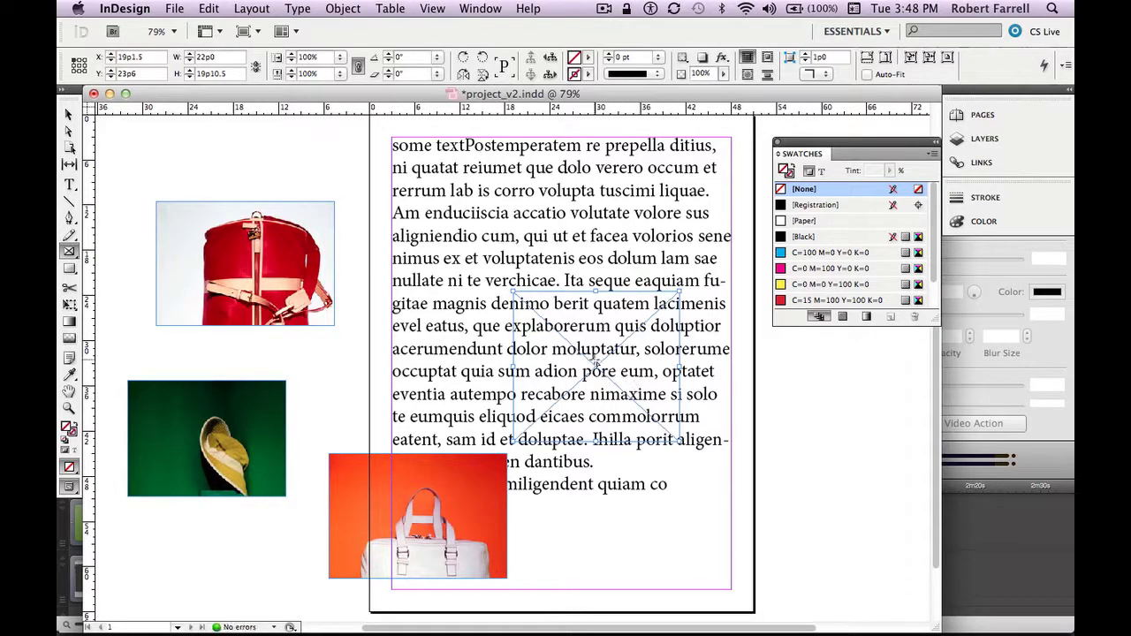
key(super+z)
key(super+z)
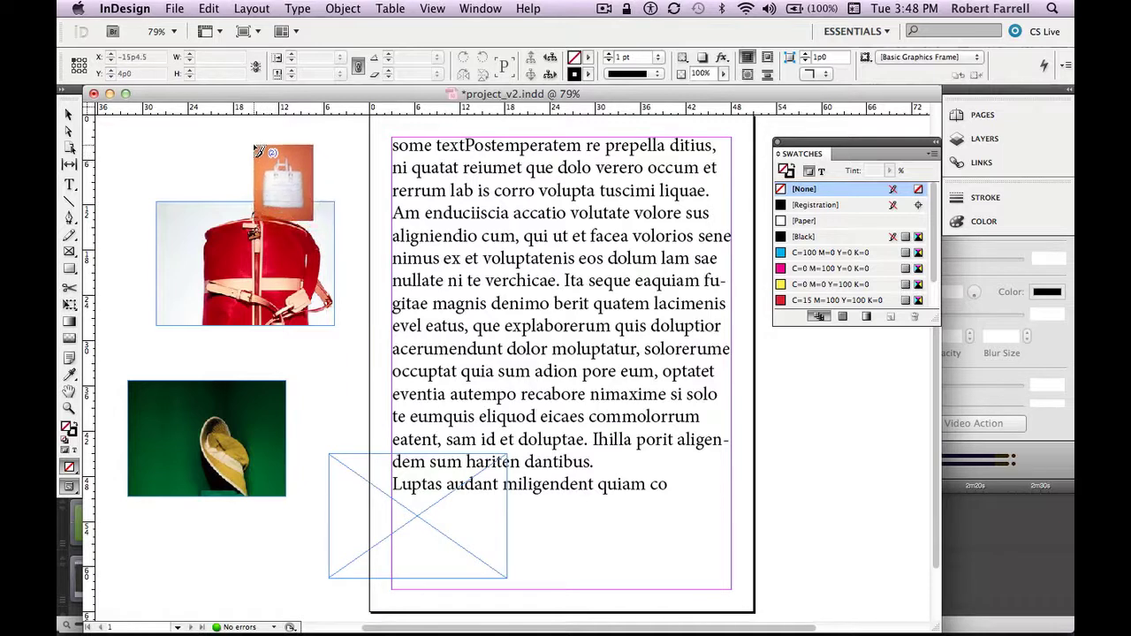
Place the white handbag image in the frame overlapping the page edge and discard the remaining loaded image.
click(354, 474)
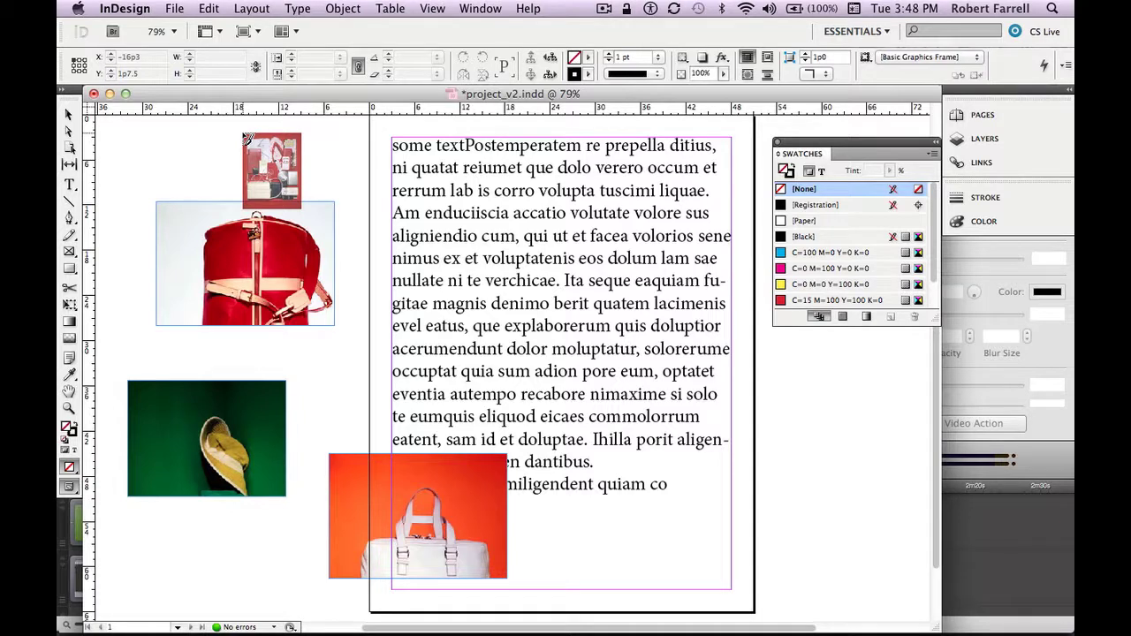
key(Escape)
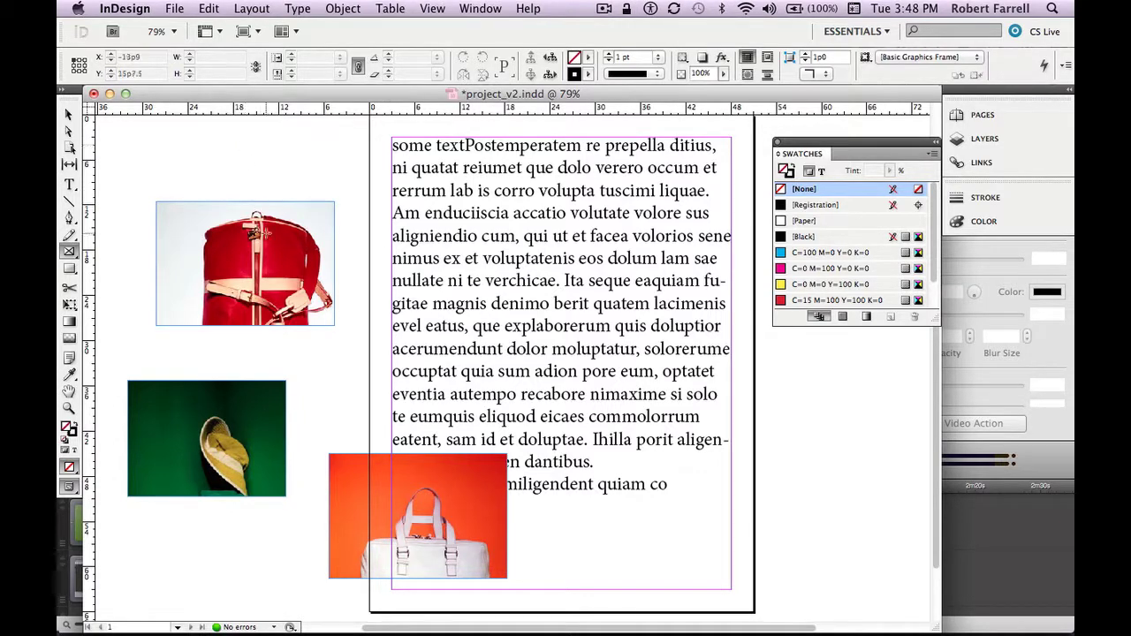
Try Fit Frame to Content on the red bag's frame and undo it.
click(244, 262)
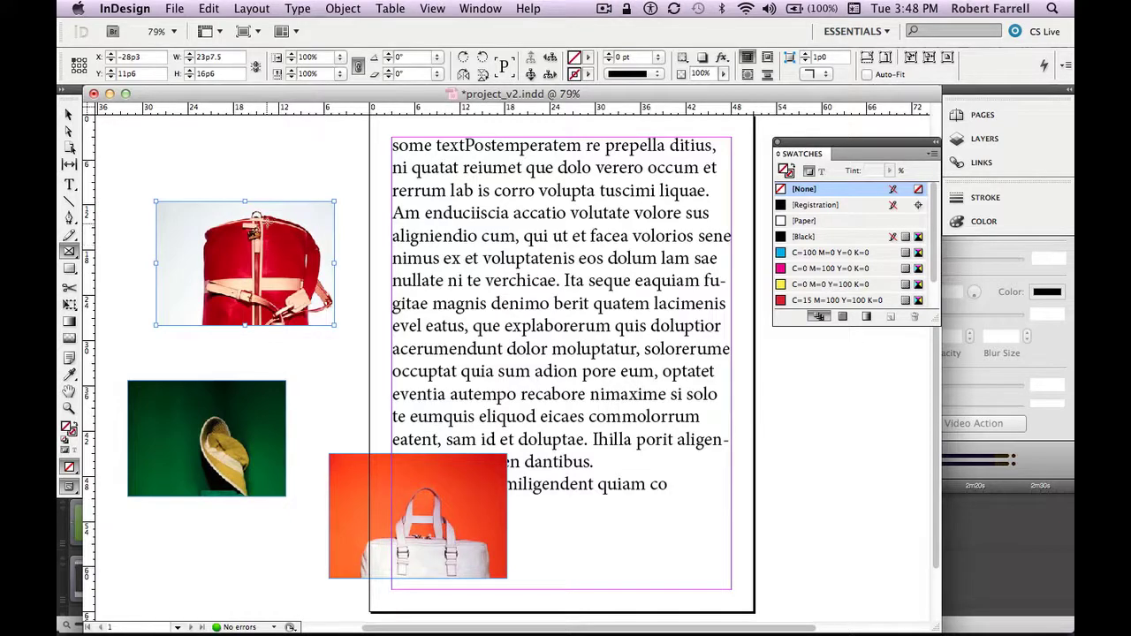
click(344, 10)
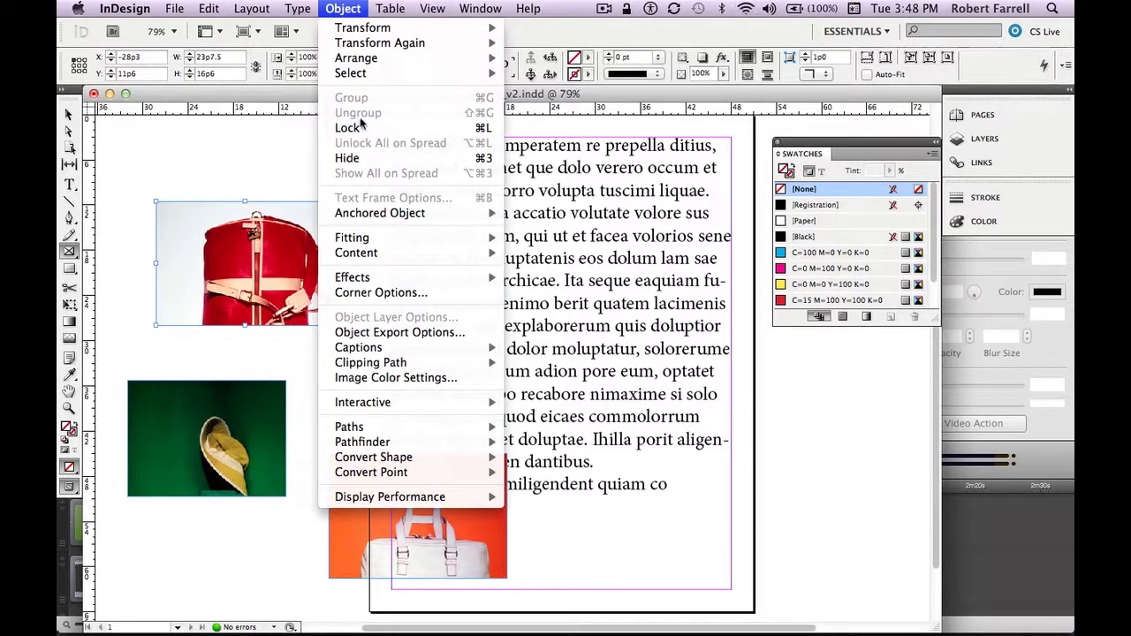
mouse_move(364, 240)
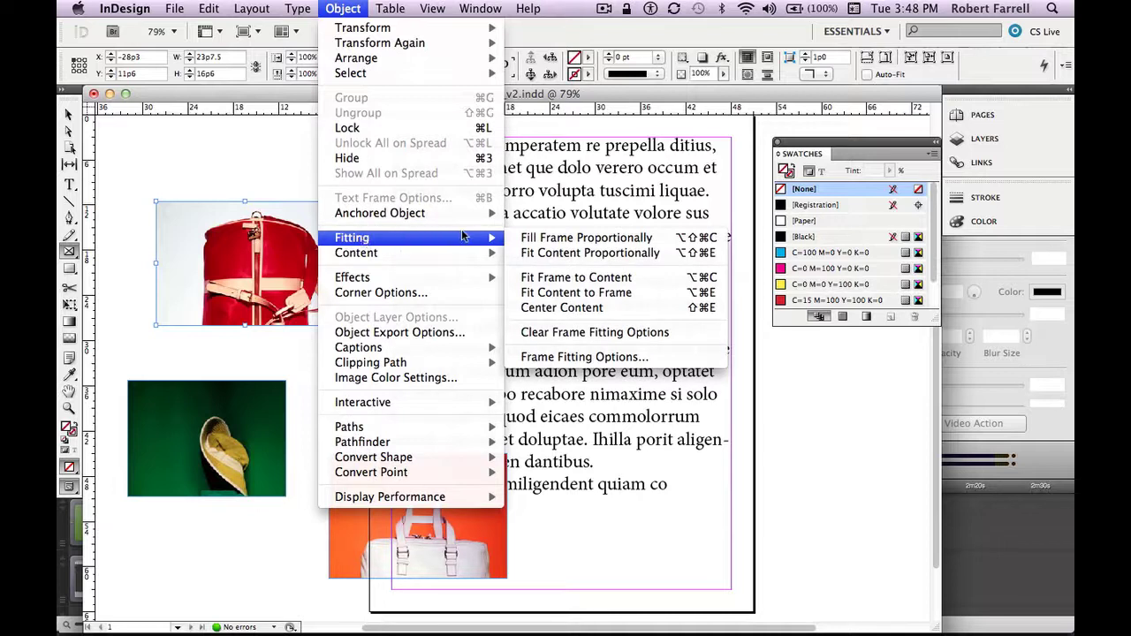
click(549, 279)
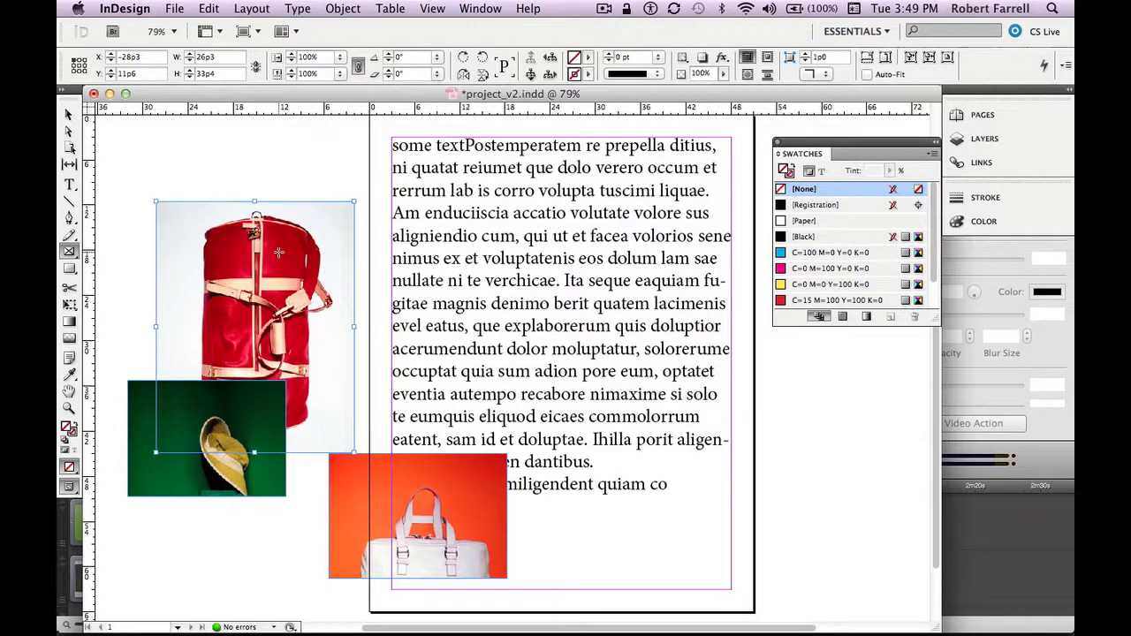
key(super+z)
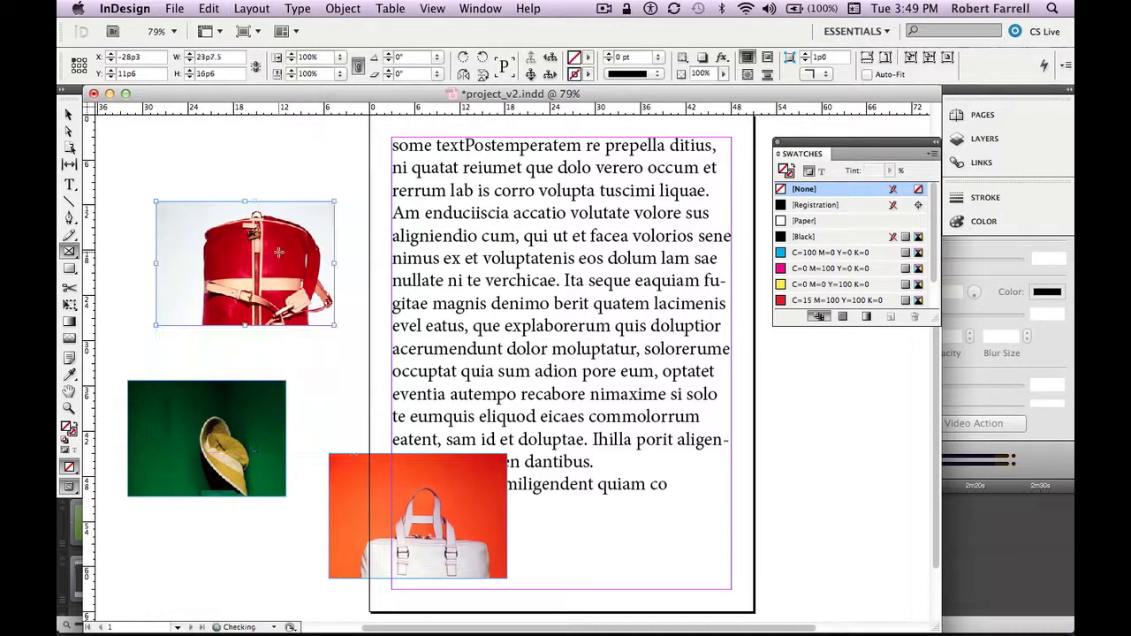
Apply Fill Frame Proportionally to the red bag image, compare it with Fit Content to Frame, and return to Fill Frame Proportionally.
click(340, 8)
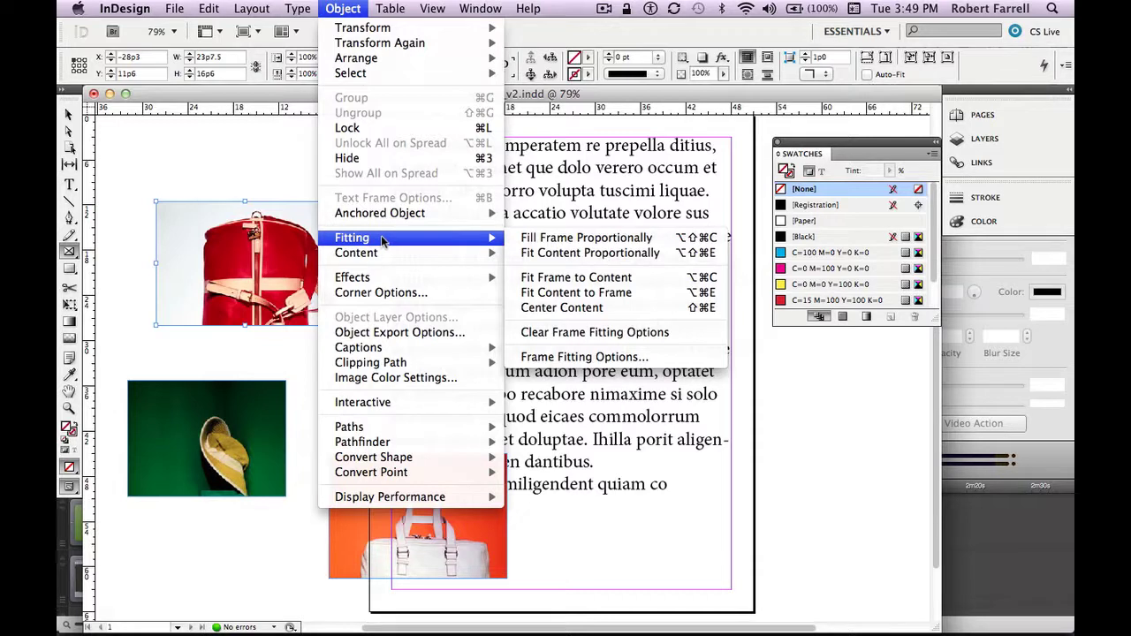
click(523, 242)
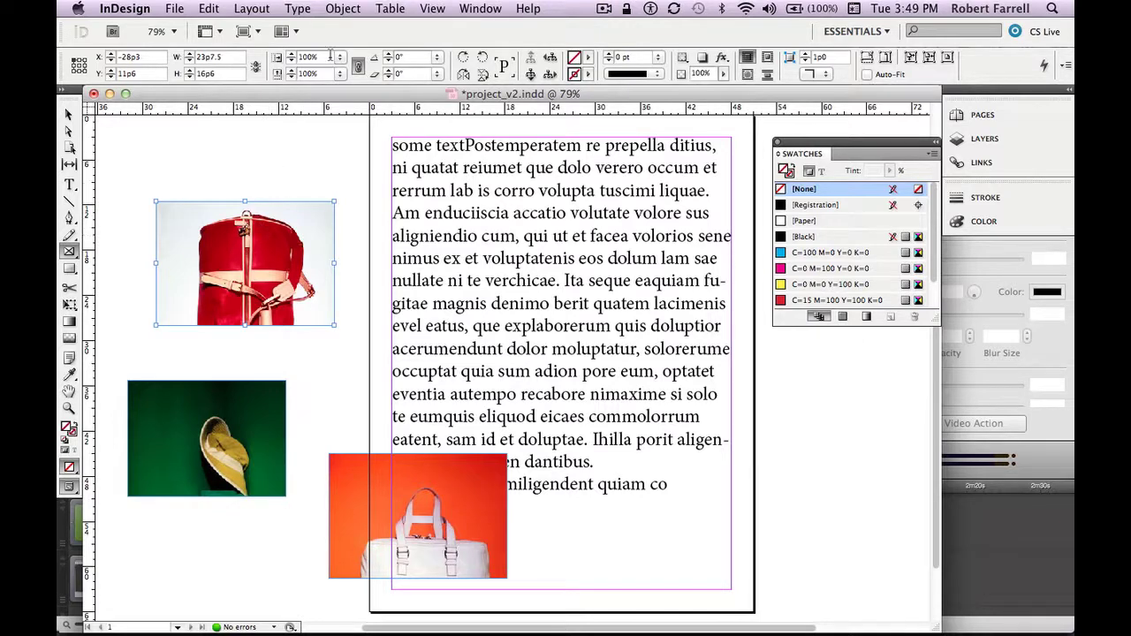
click(343, 9)
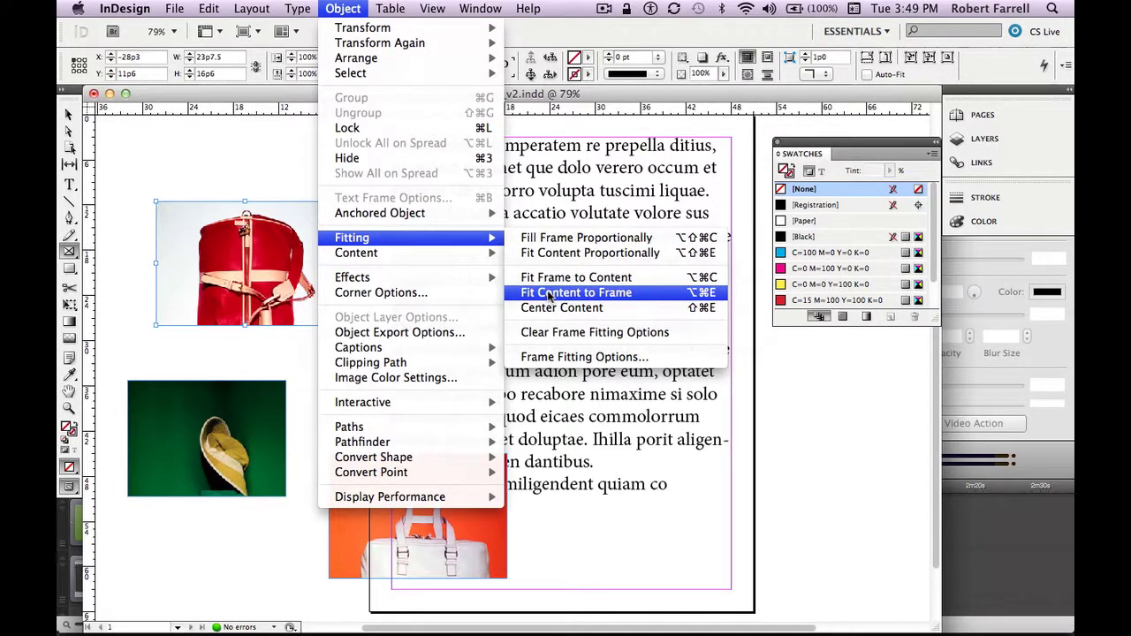
click(549, 295)
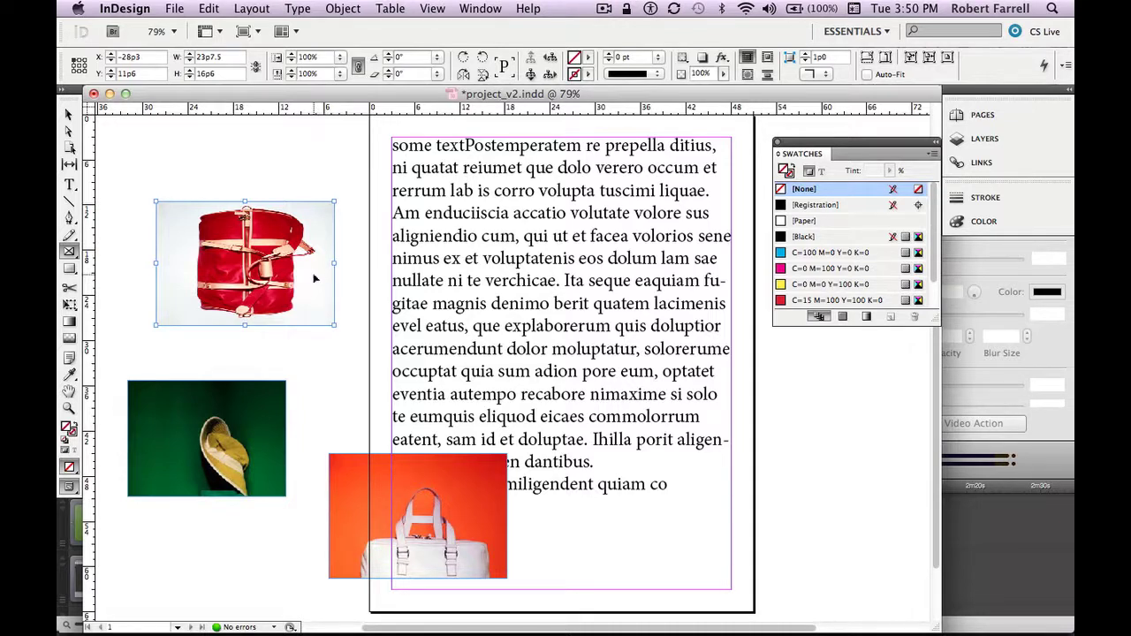
key(super+alt+shift+c)
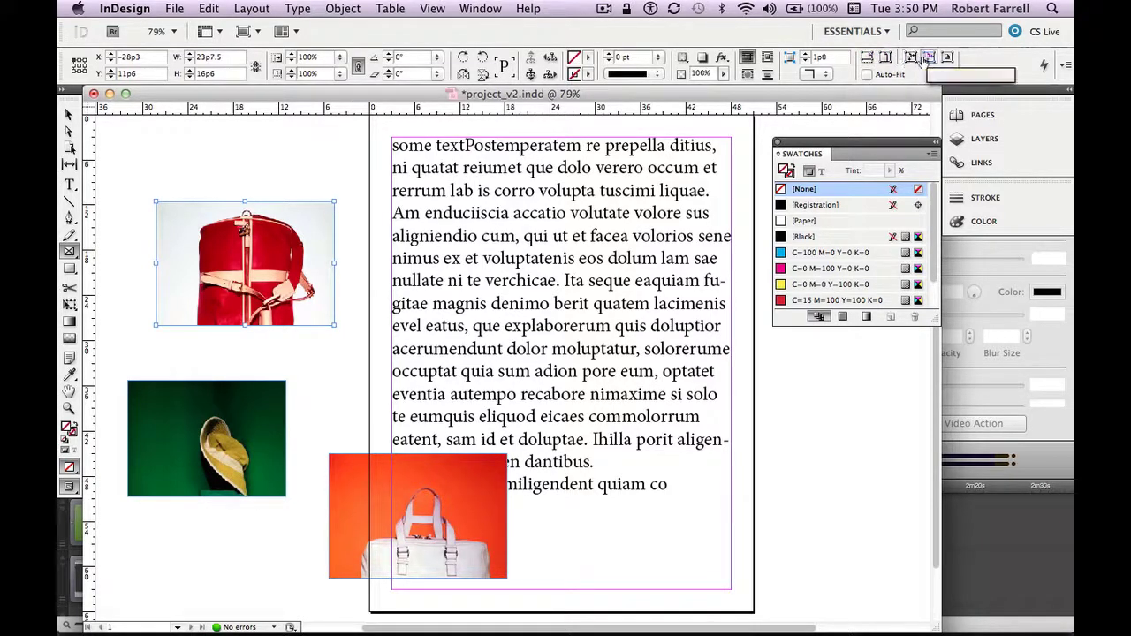
Try Auto-Fit and the proportional and distorting fits on the red bag image, ending with Auto-Fit off and Fill Frame Proportionally.
click(867, 76)
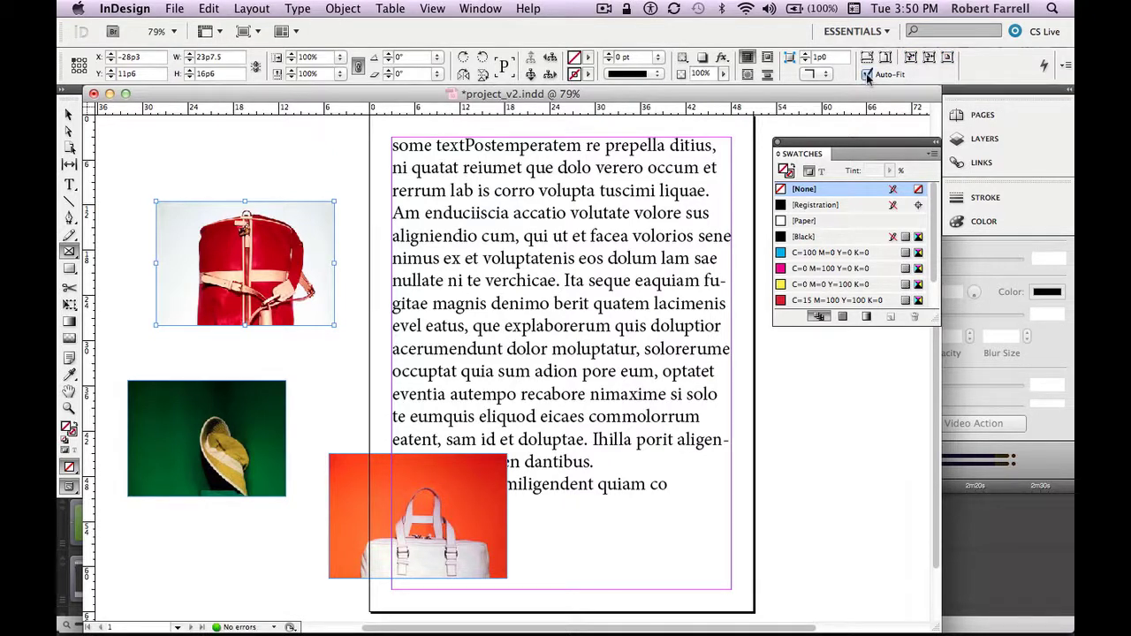
click(885, 58)
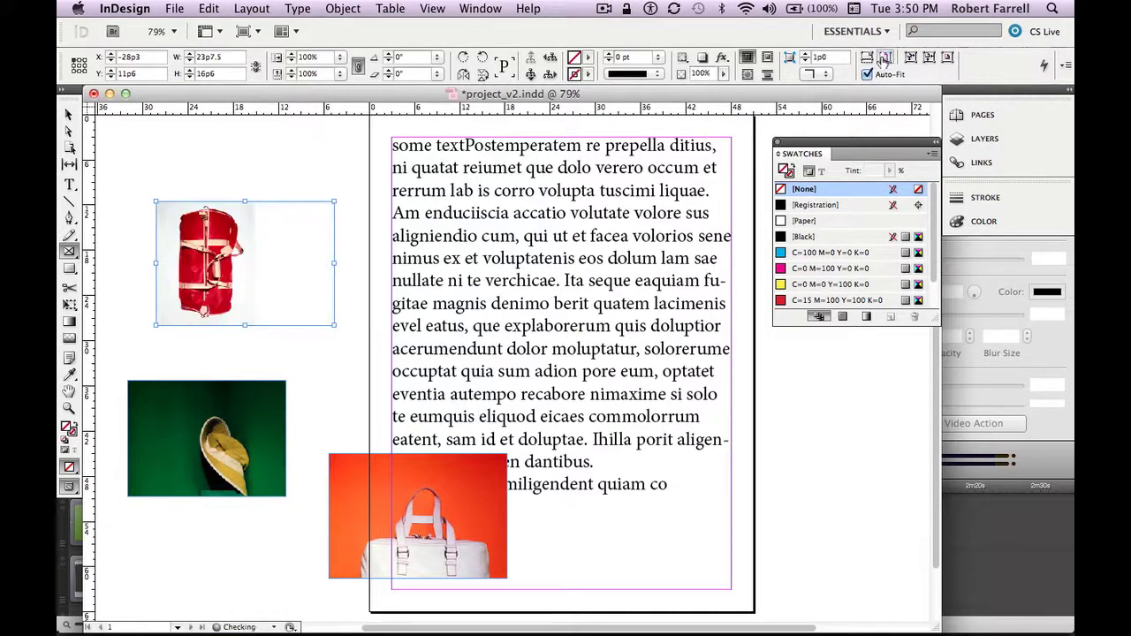
click(867, 58)
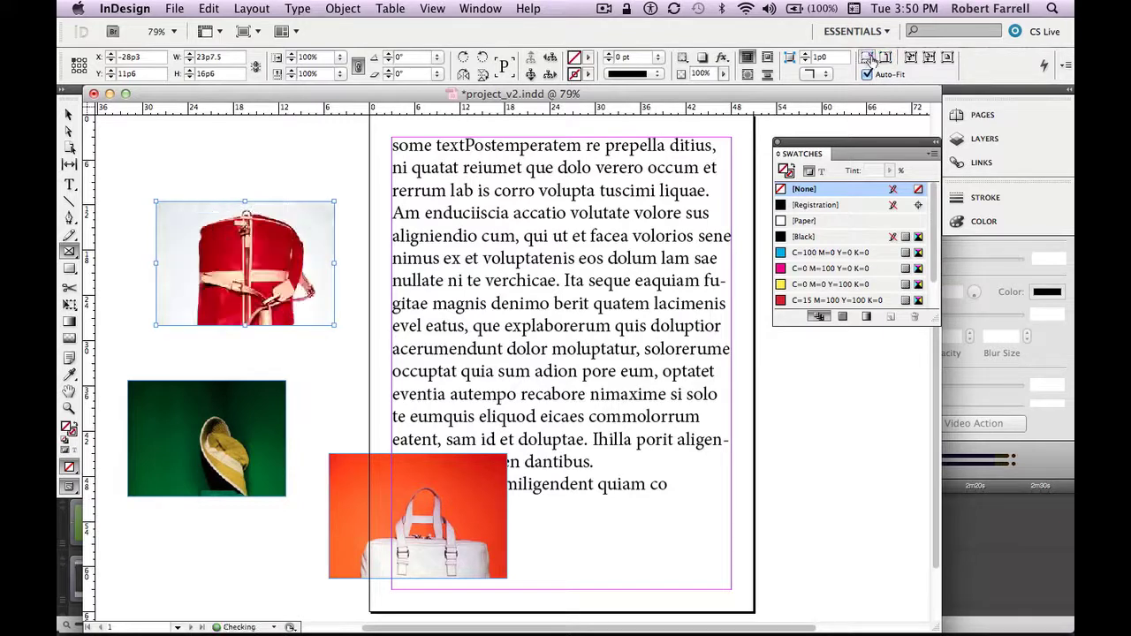
click(902, 57)
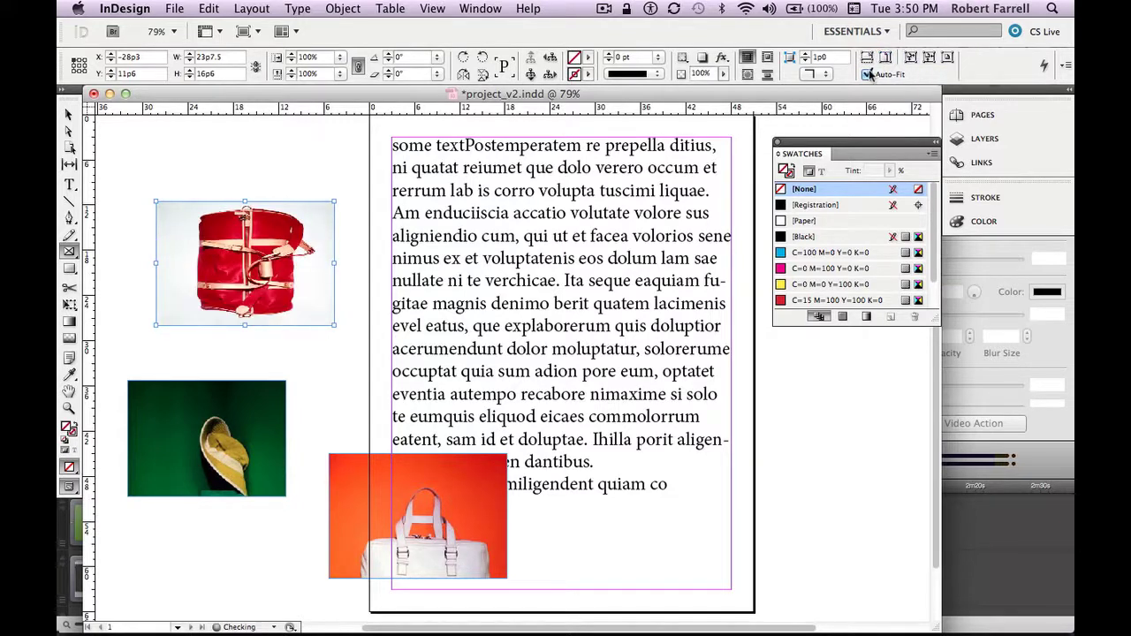
click(867, 75)
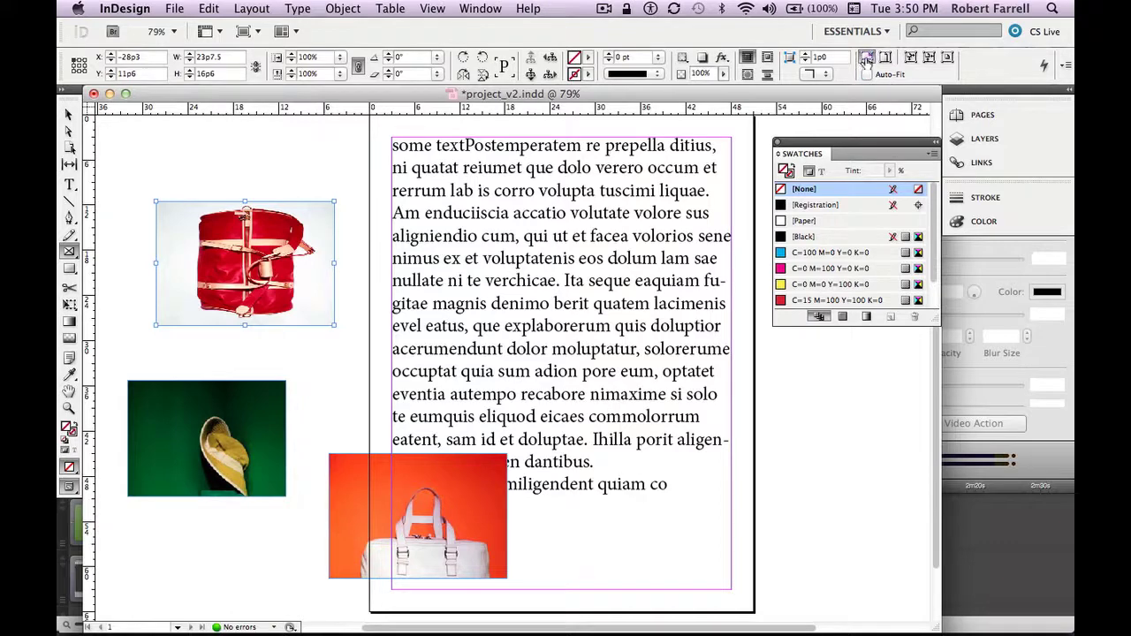
click(866, 59)
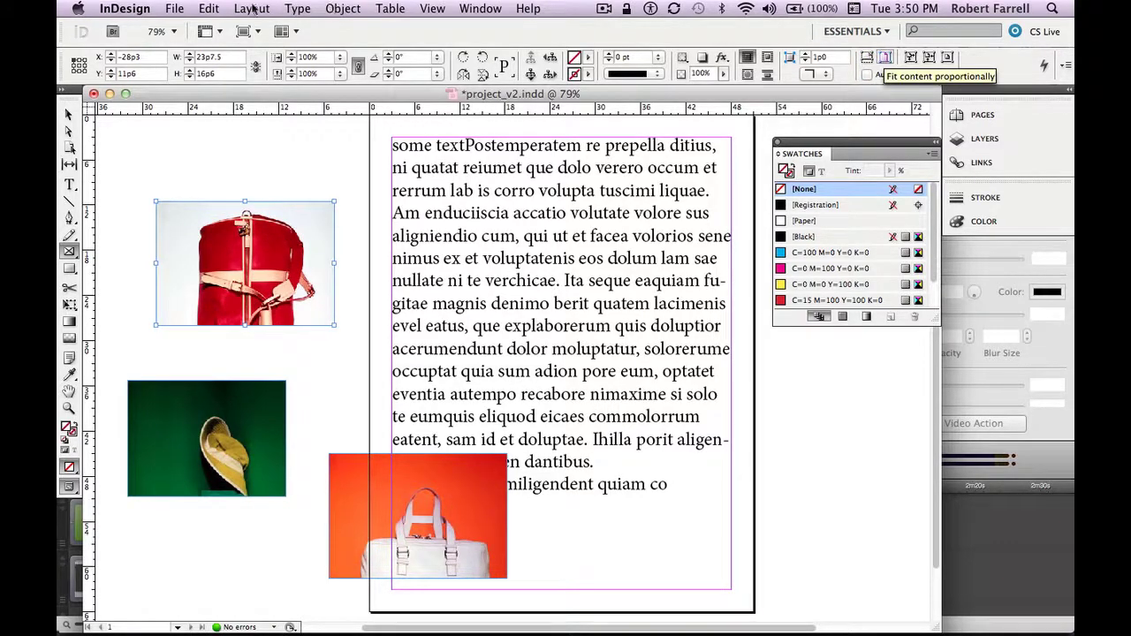
Review the Fitting commands for the red bag's frame and clear the selection.
click(340, 9)
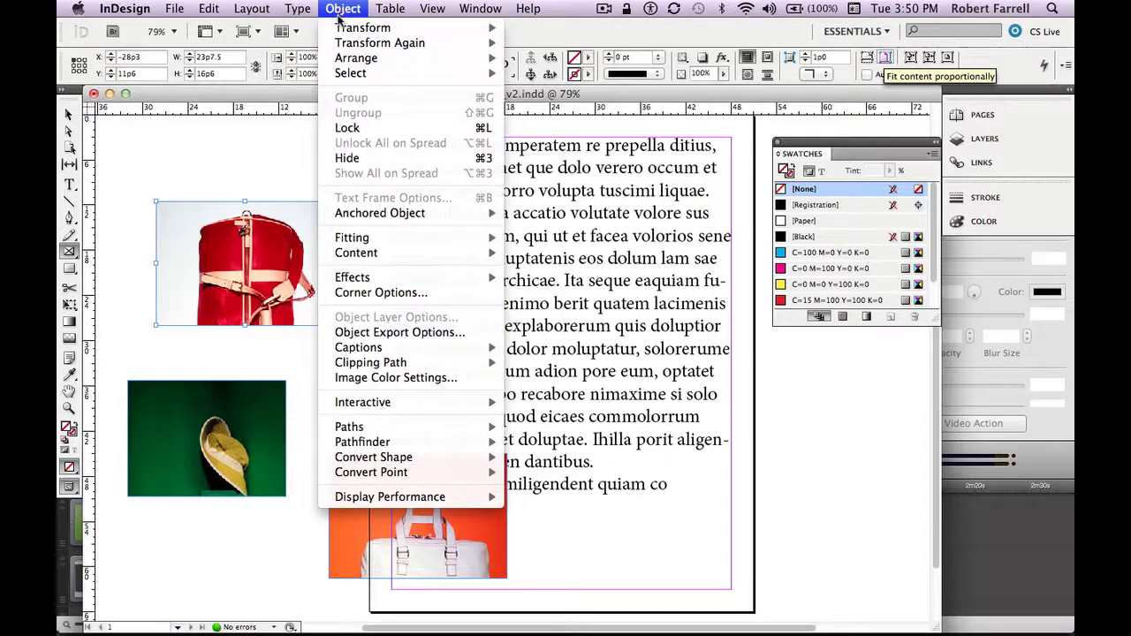
mouse_move(378, 238)
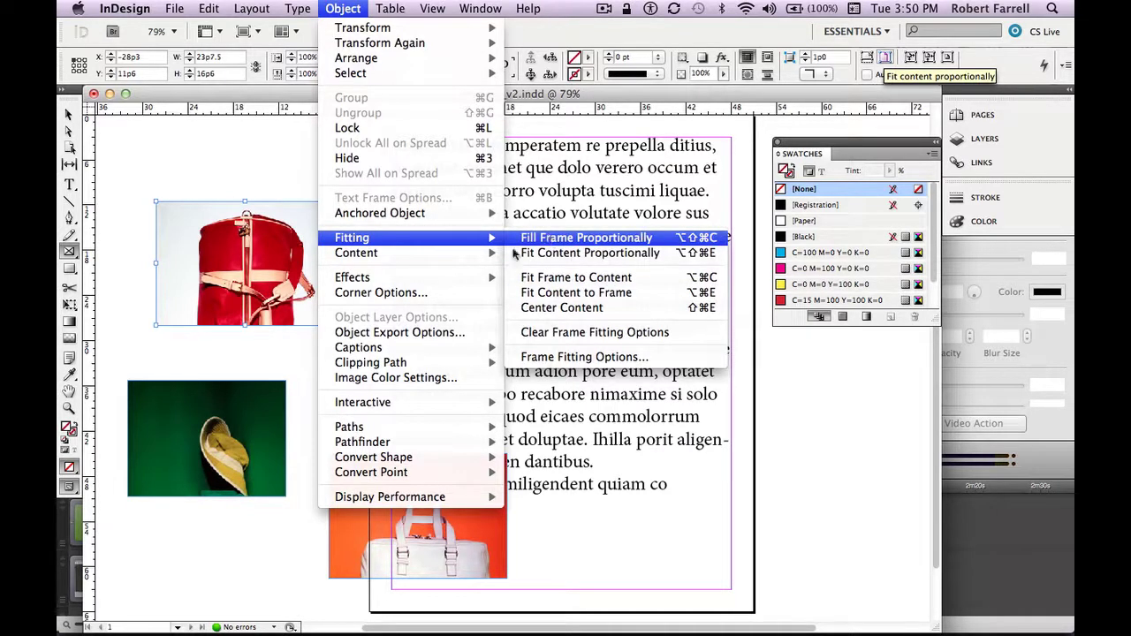
click(350, 10)
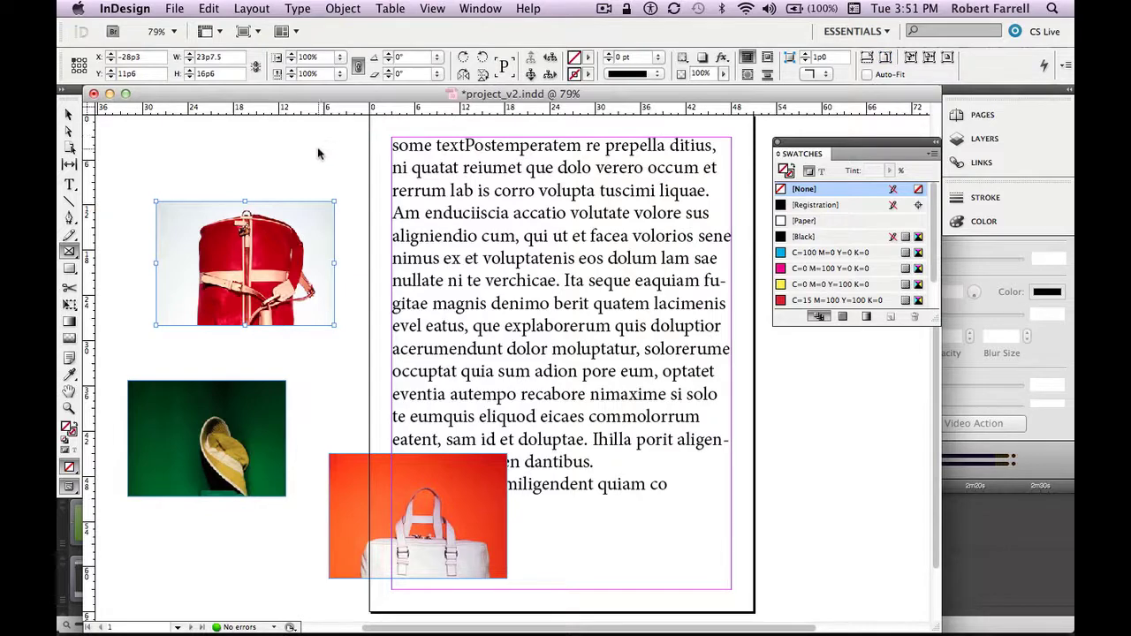
click(318, 150)
click(343, 8)
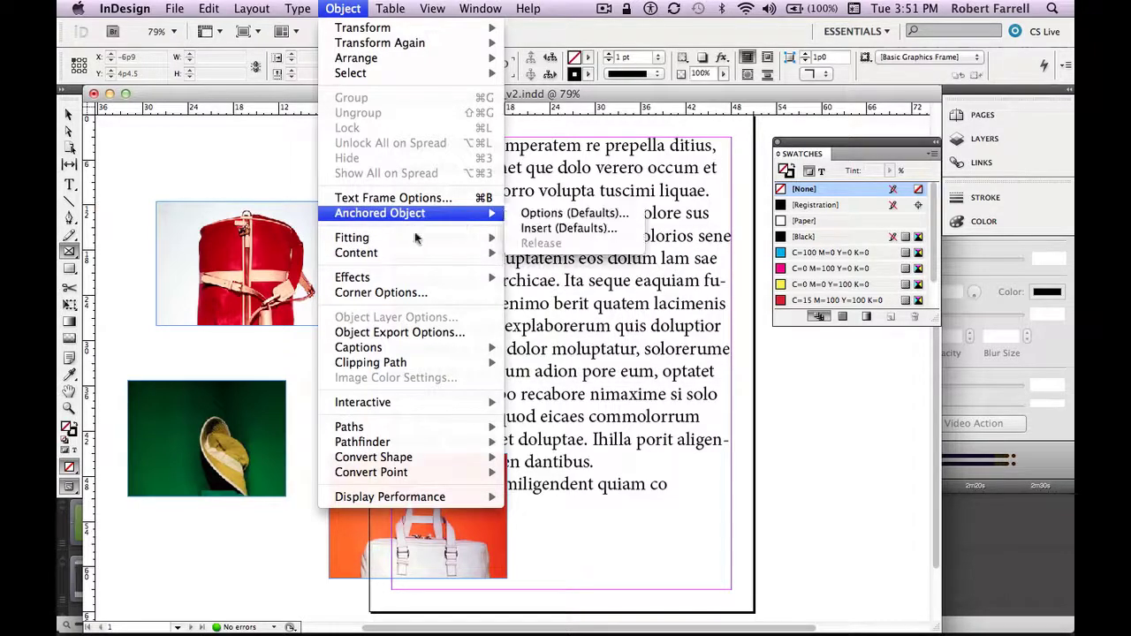
click(291, 169)
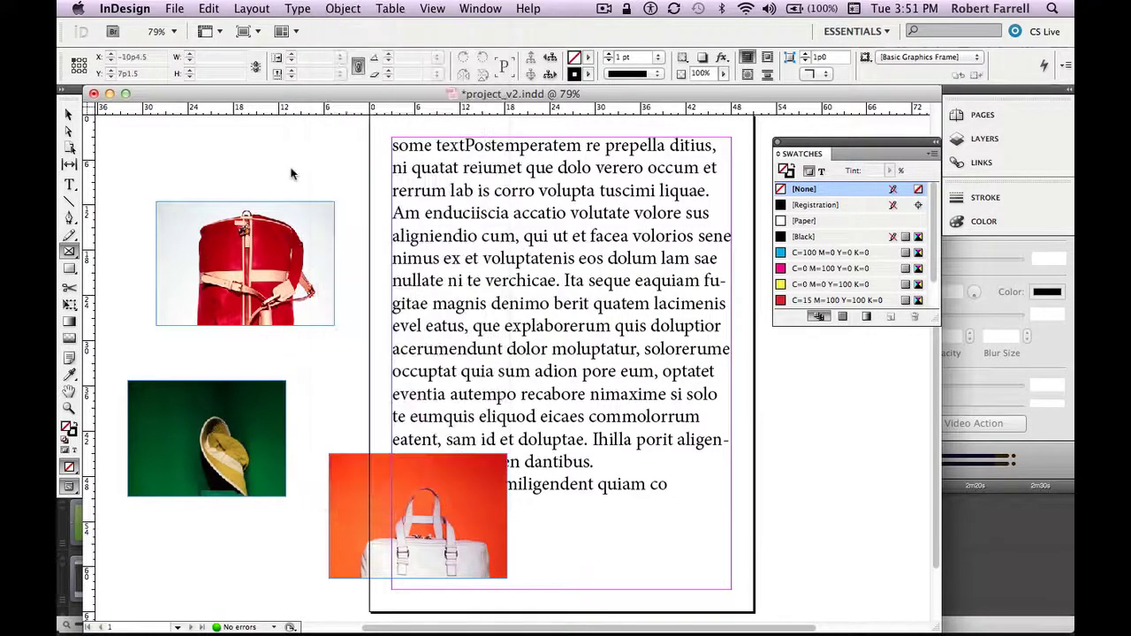